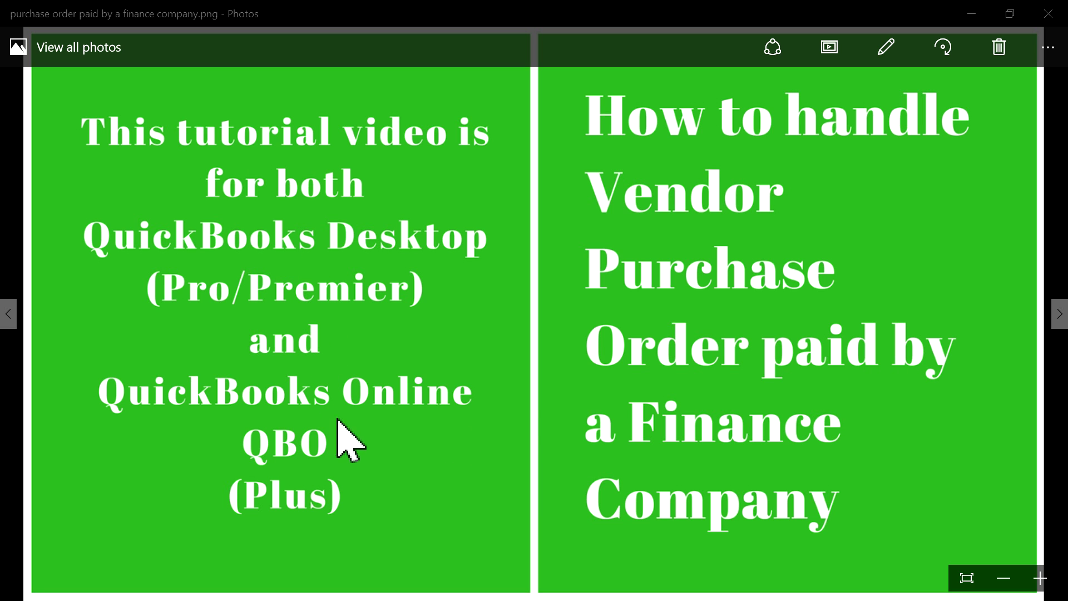
Step: Switch to QuickBooks and make sure inventory and purchase orders are active in the company's Items & Inventory preferences
{"action": "left_click", "coordinate": [970, 15]}
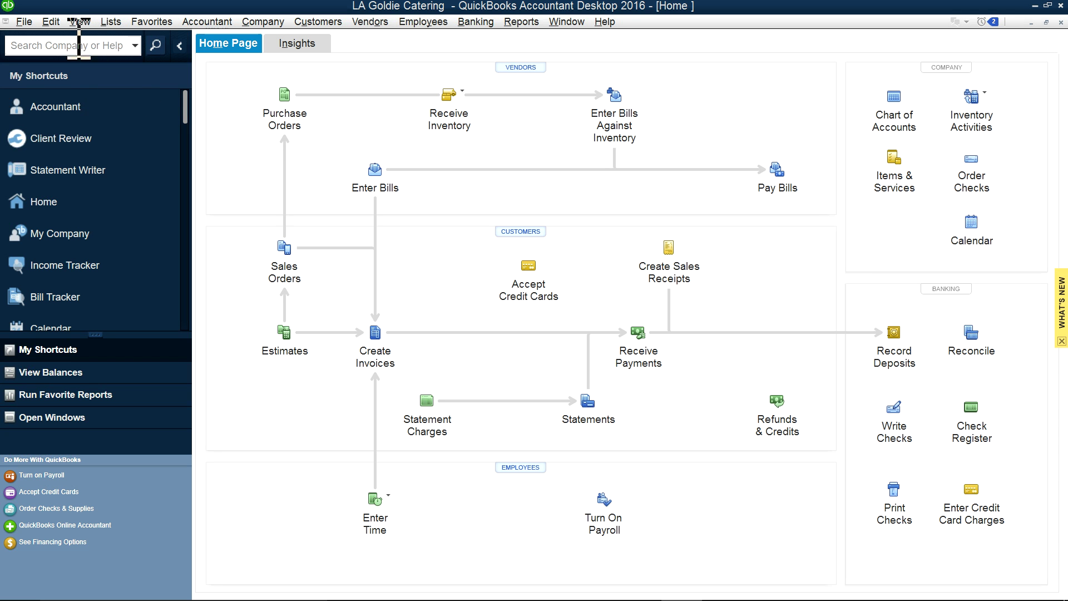
{"action": "left_click", "coordinate": [52, 25]}
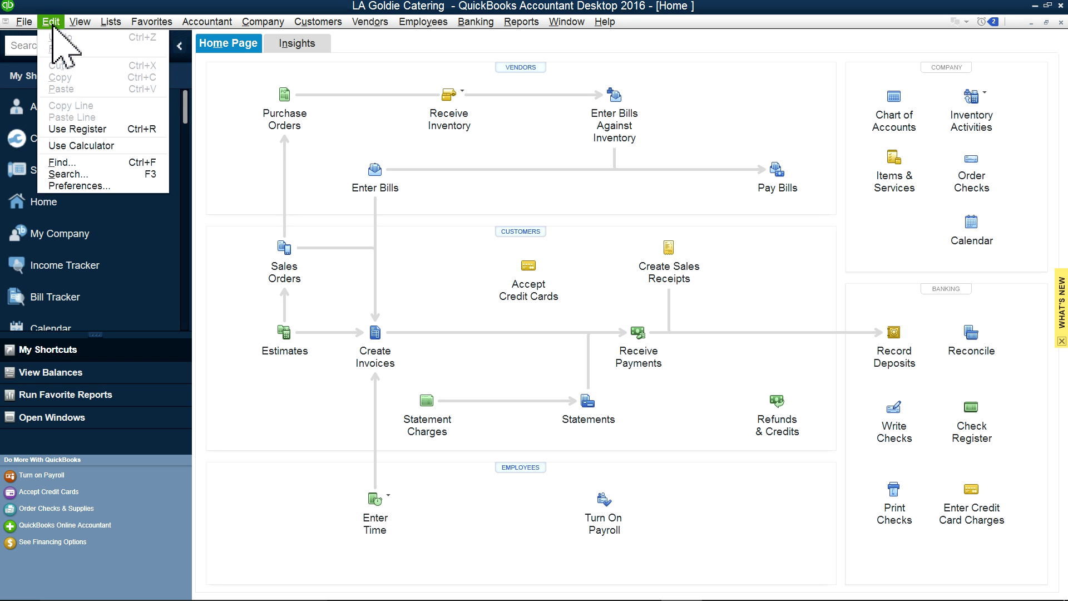
{"action": "left_click", "coordinate": [78, 186]}
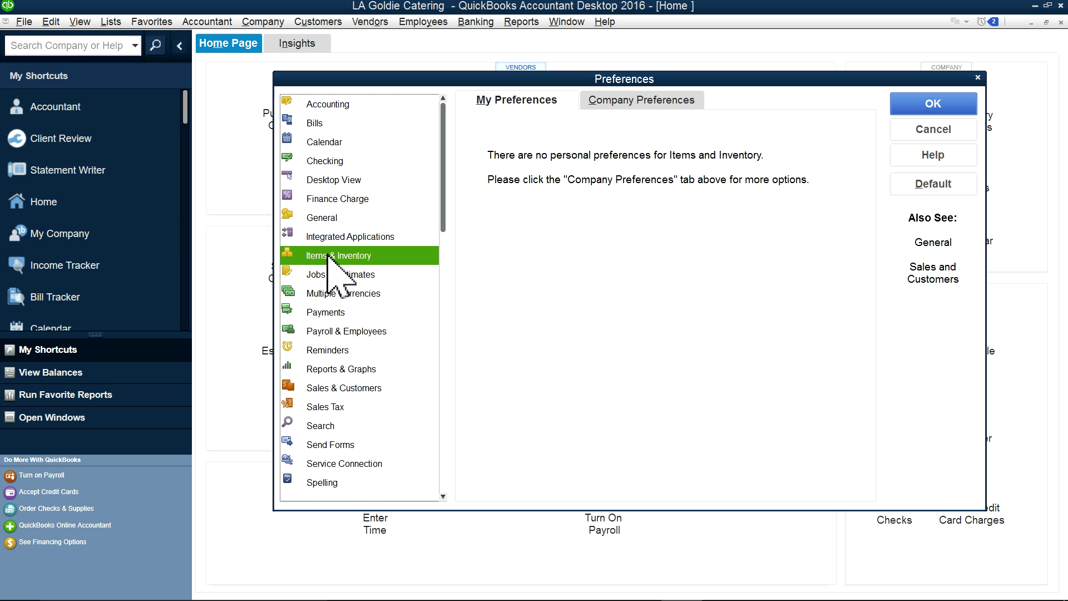
{"action": "left_click", "coordinate": [619, 105]}
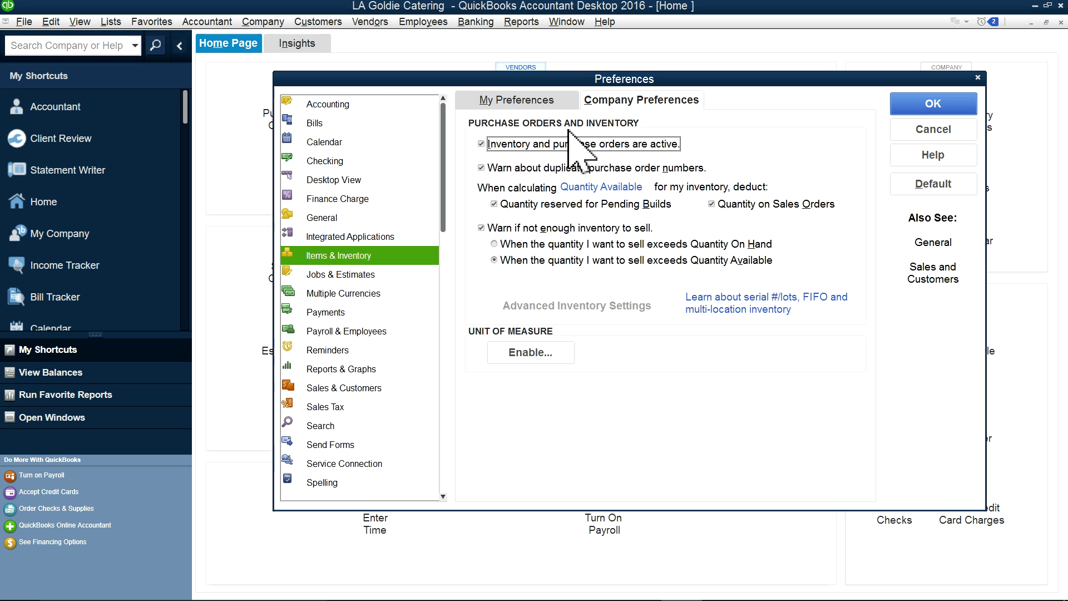
{"action": "left_click", "coordinate": [481, 144]}
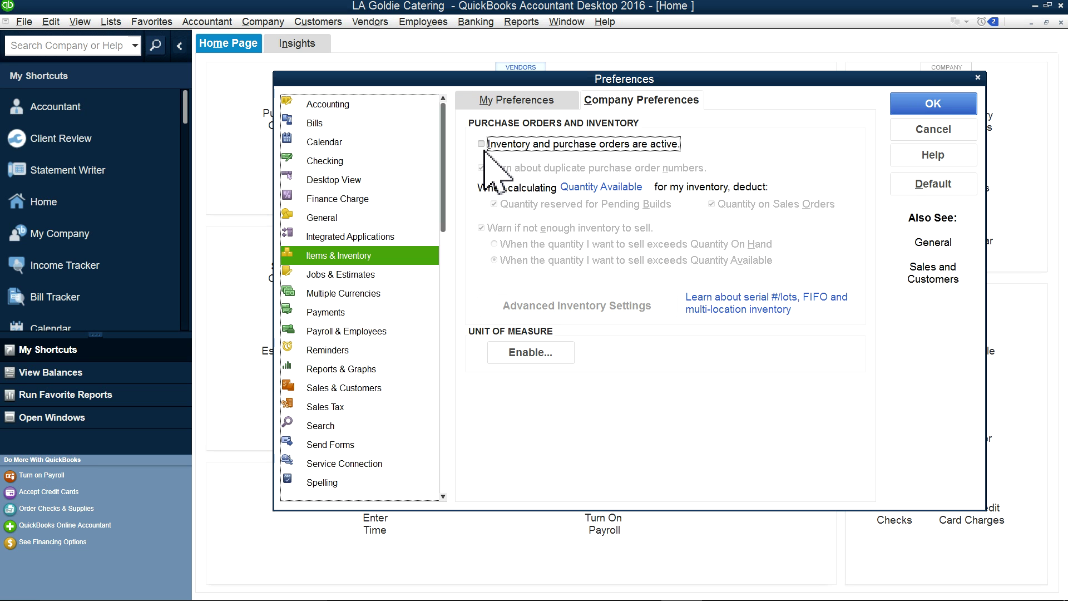
{"action": "left_click", "coordinate": [482, 145]}
{"action": "left_click", "coordinate": [934, 105]}
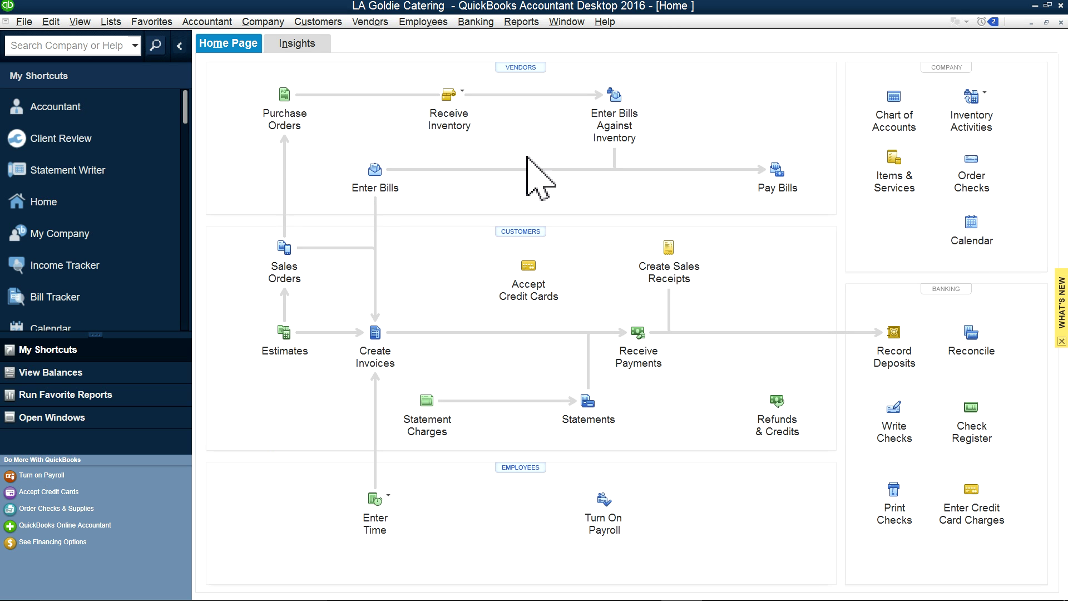
Step: Start a purchase order for the vendor A1 Supplier with Purchases as the first line item
{"action": "left_click", "coordinate": [279, 121]}
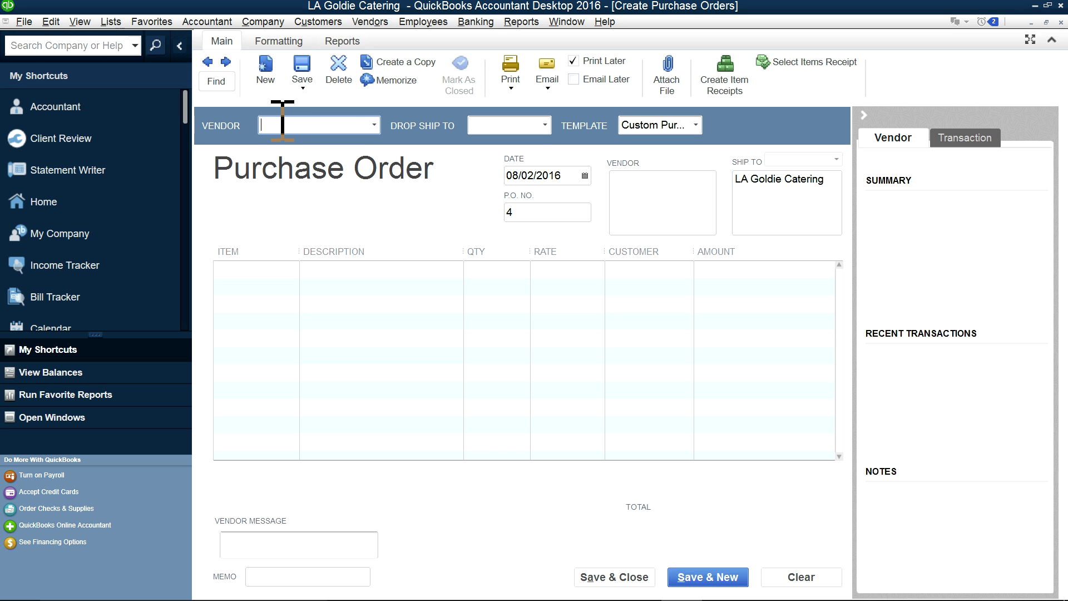
{"action": "left_click", "coordinate": [374, 125]}
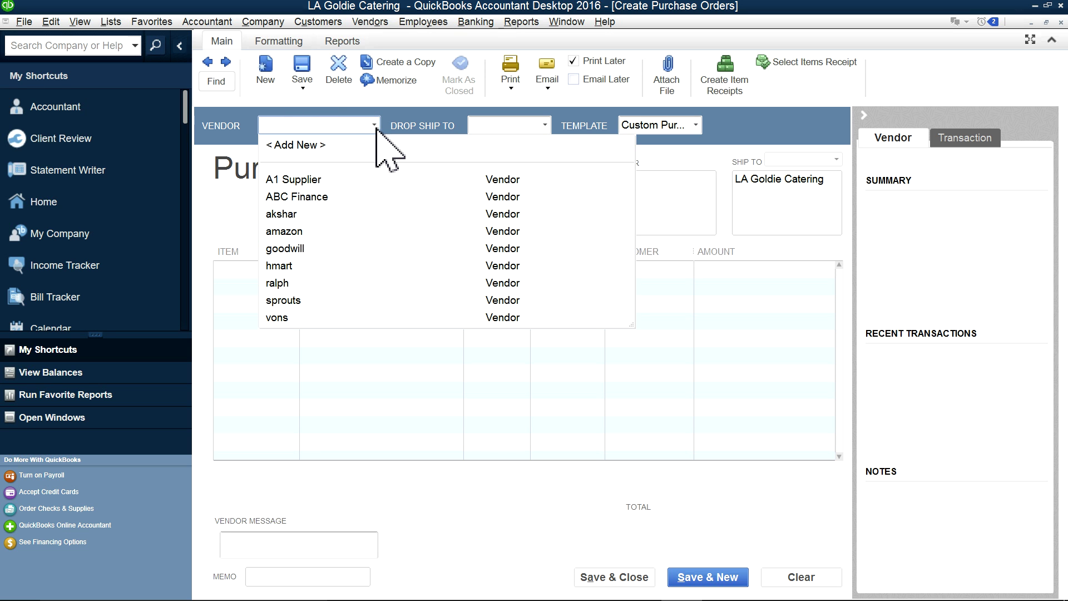
{"action": "left_click", "coordinate": [303, 179]}
{"action": "left_click", "coordinate": [270, 275]}
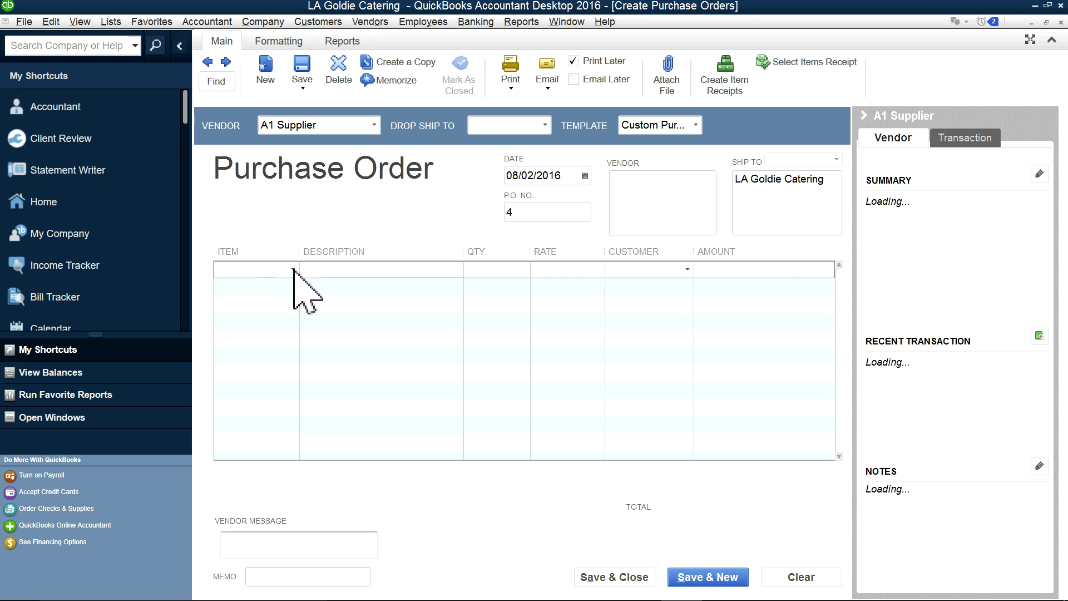
{"action": "left_click", "coordinate": [293, 269]}
{"action": "left_click", "coordinate": [300, 343]}
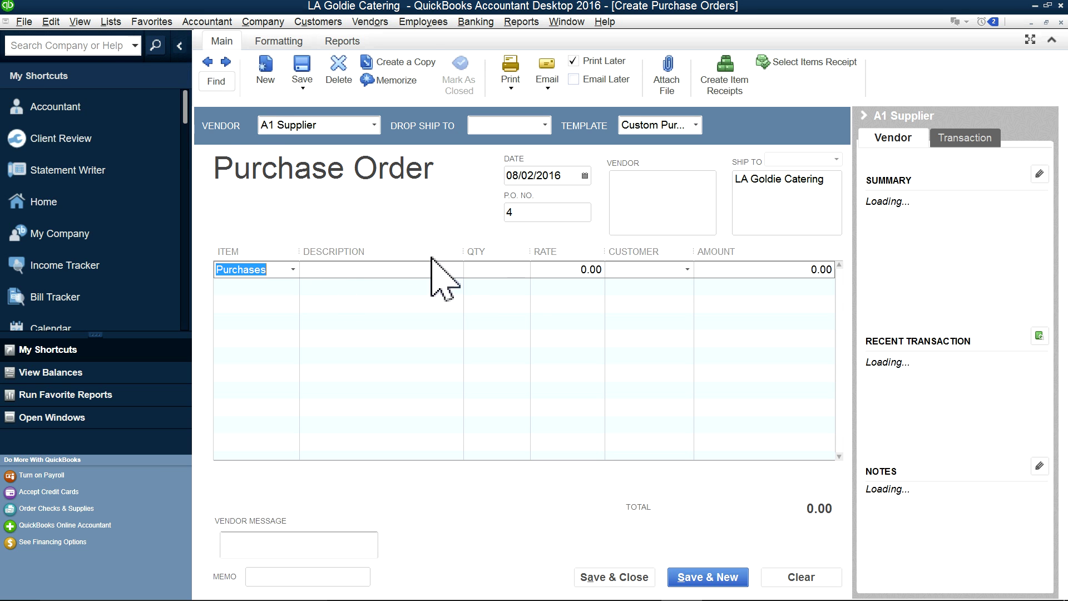
Step: Review the Purchases item's type and its expense and income accounts in the Item List, leaving it unedited
{"action": "left_click", "coordinate": [111, 22]}
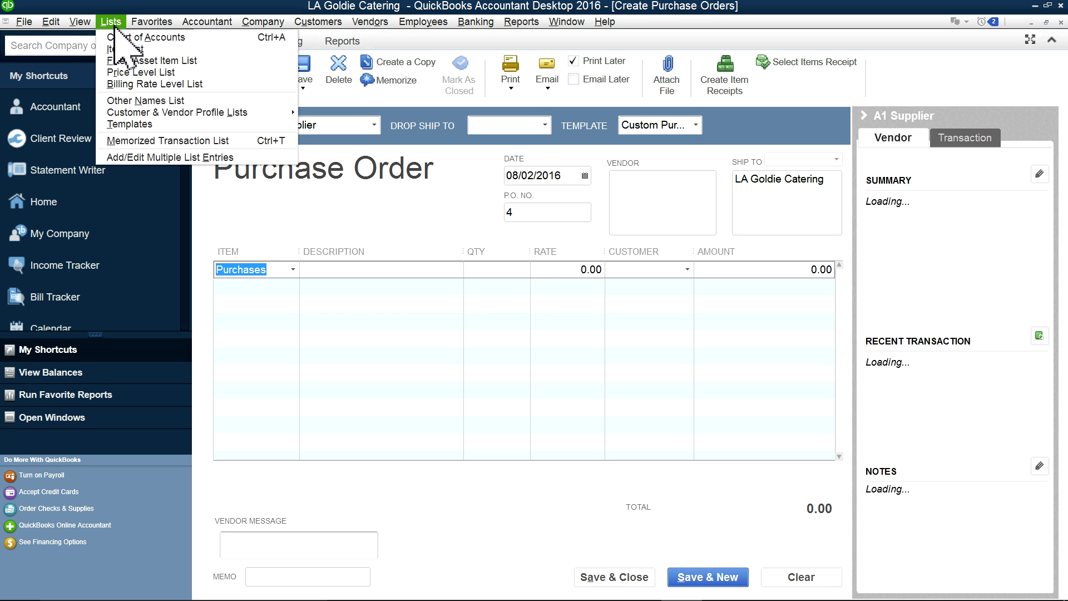
{"action": "left_click", "coordinate": [125, 49]}
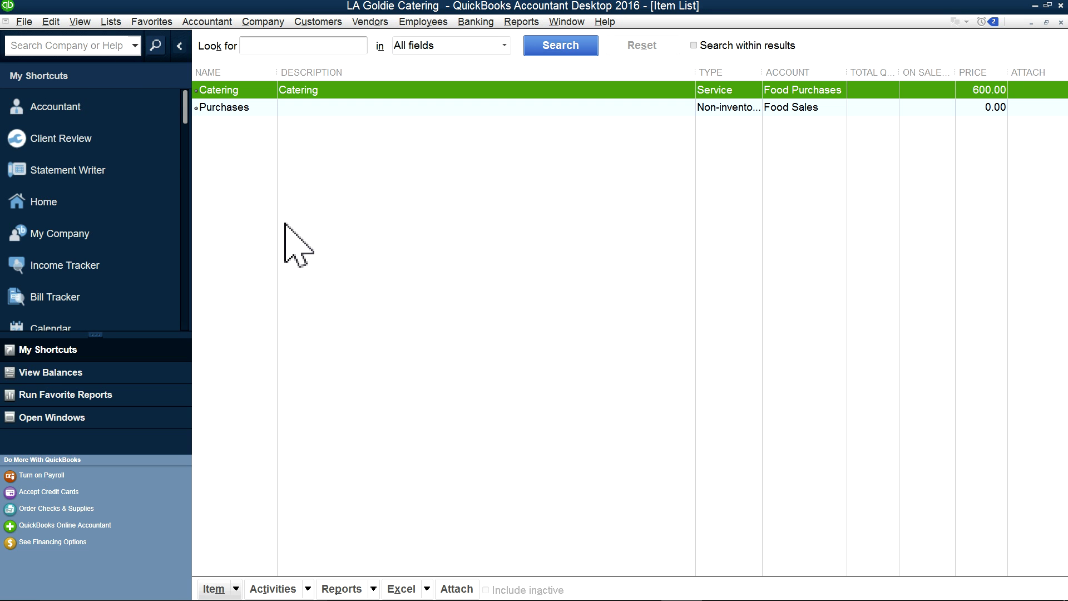
{"action": "right_click", "coordinate": [235, 109]}
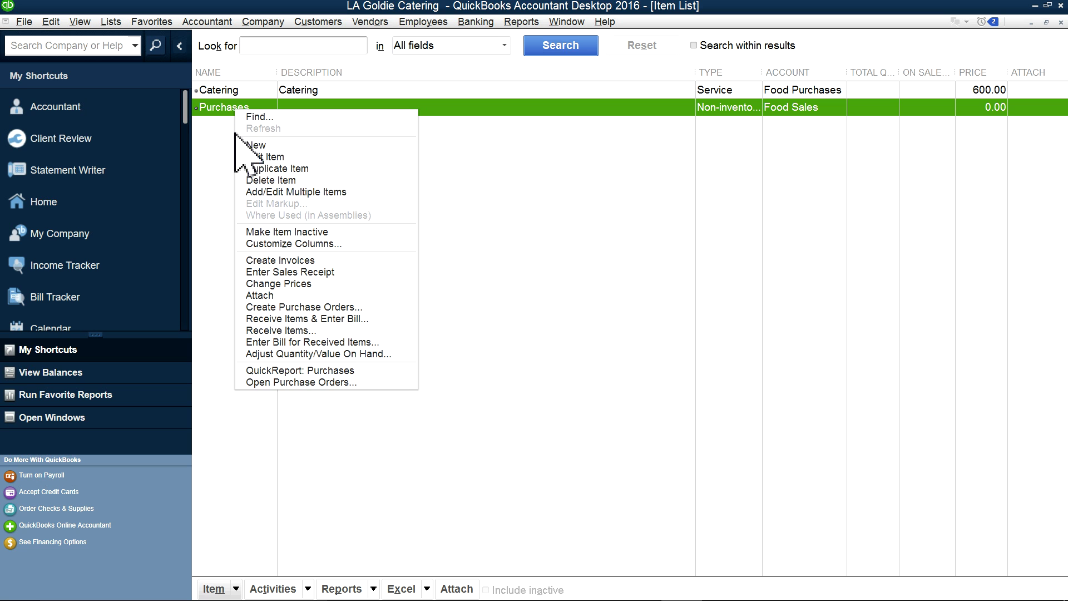
{"action": "left_click", "coordinate": [248, 153]}
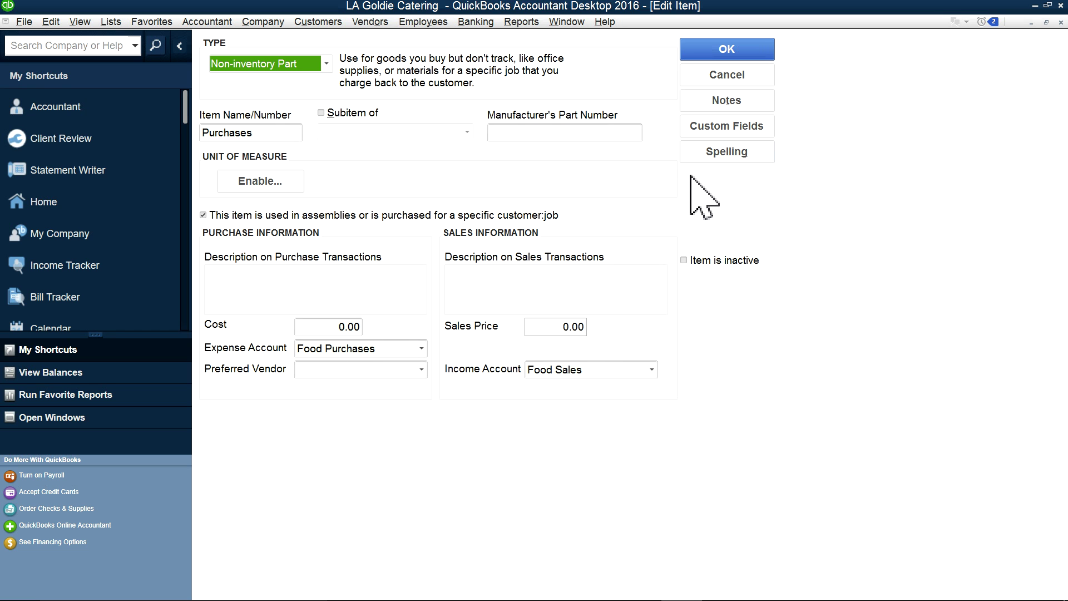
{"action": "left_click", "coordinate": [725, 75]}
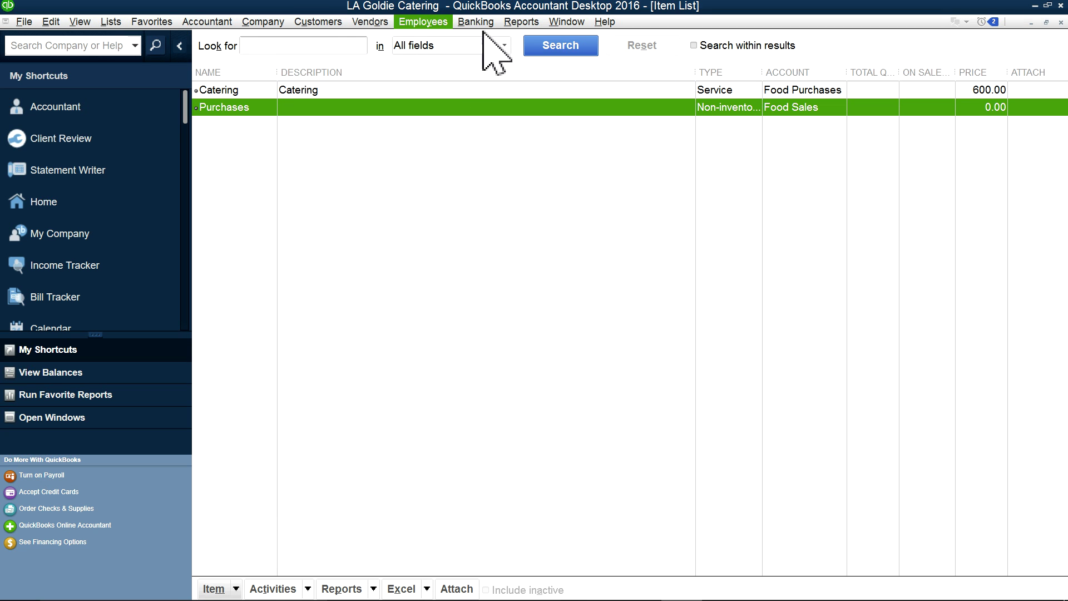
{"action": "left_click", "coordinate": [1060, 22]}
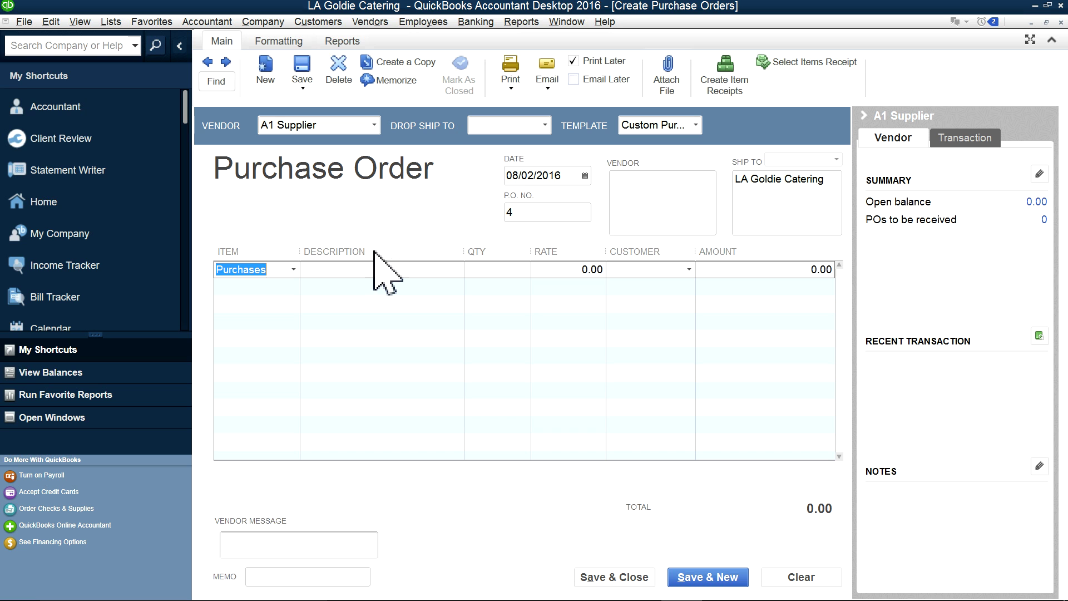
Step: Set the Purchases line's amount to 5000 and save and close the purchase order
{"action": "left_click", "coordinate": [804, 269]}
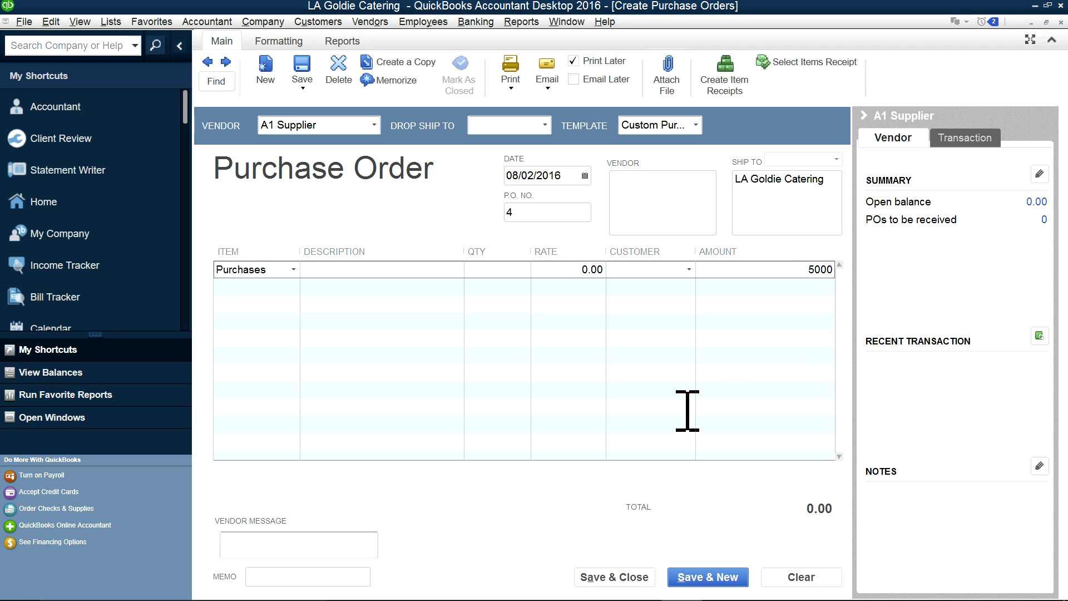
{"action": "key", "text": "Tab"}
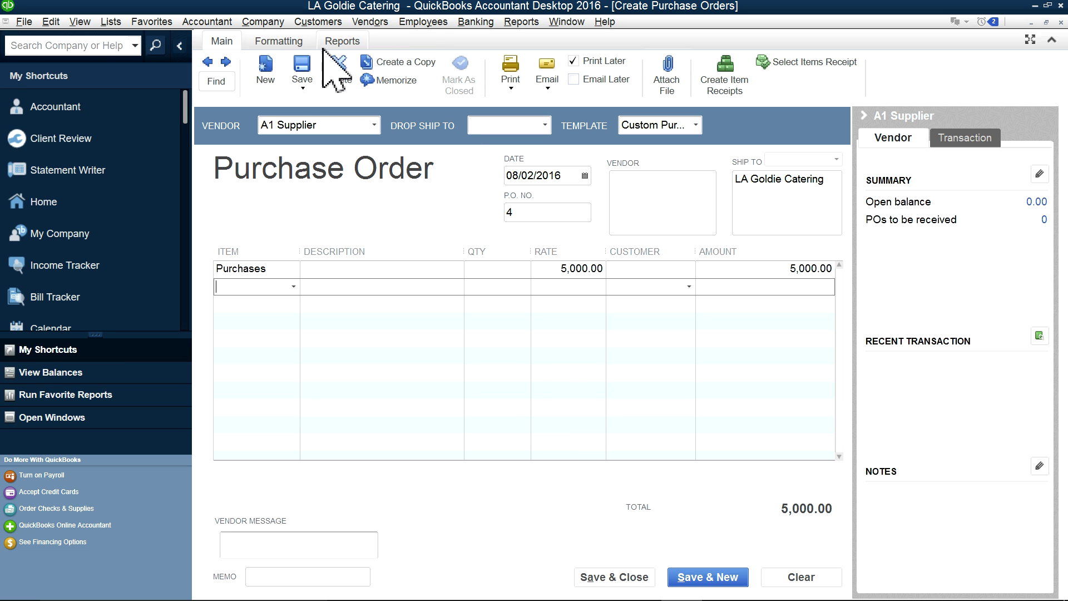
{"action": "left_click", "coordinate": [302, 66]}
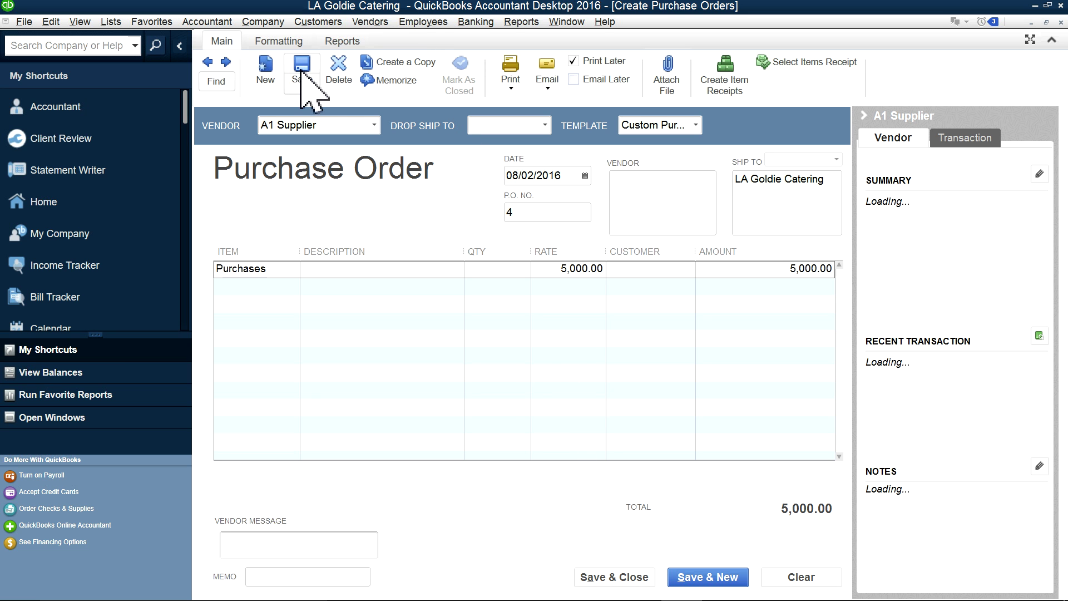
{"action": "left_click", "coordinate": [612, 578]}
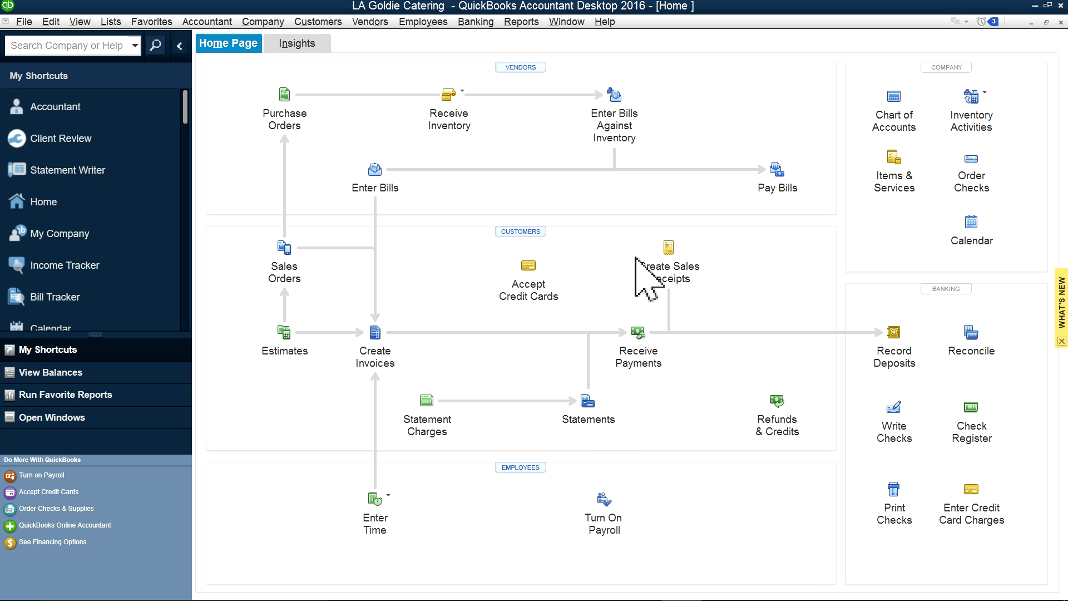
Step: Look up the ABC Finance account in the Chart of Accounts and review its account type without editing it
{"action": "left_click", "coordinate": [890, 114]}
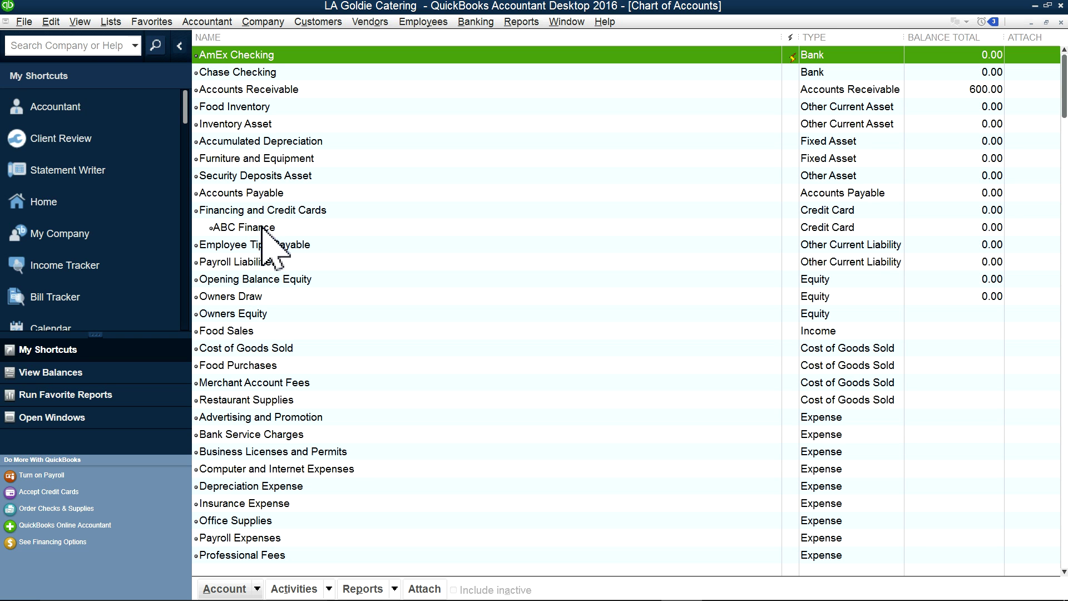
{"action": "left_click", "coordinate": [829, 229]}
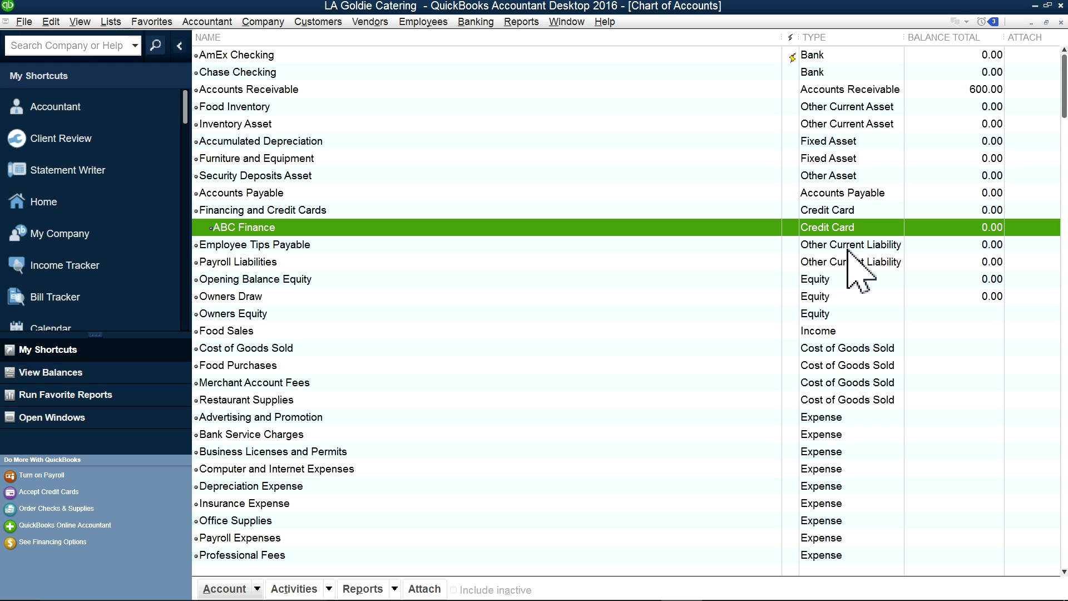
{"action": "right_click", "coordinate": [262, 228]}
{"action": "left_click", "coordinate": [305, 276]}
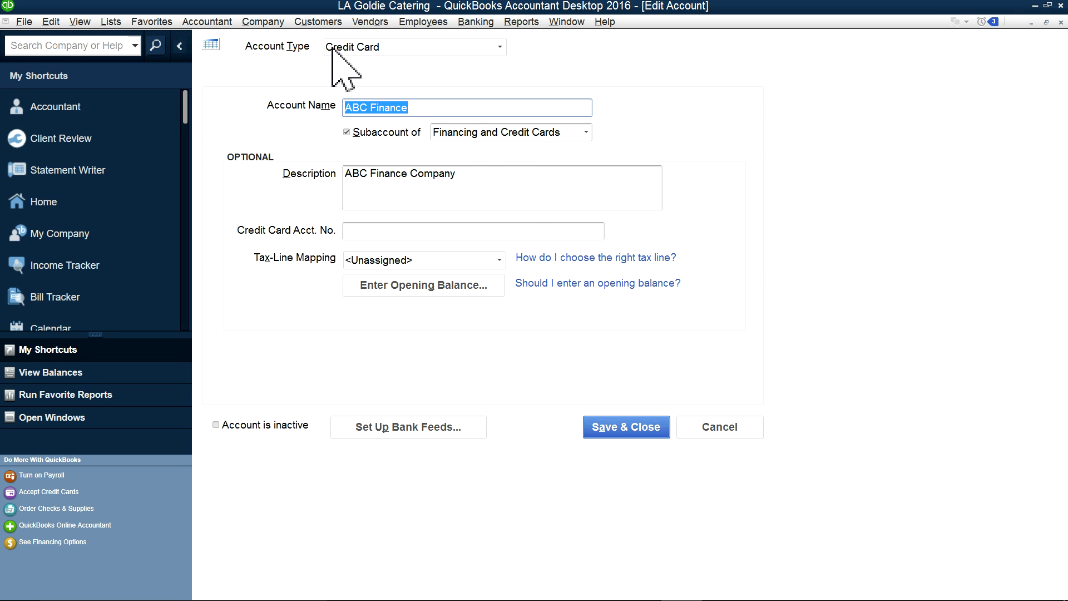
{"action": "left_click", "coordinate": [722, 429]}
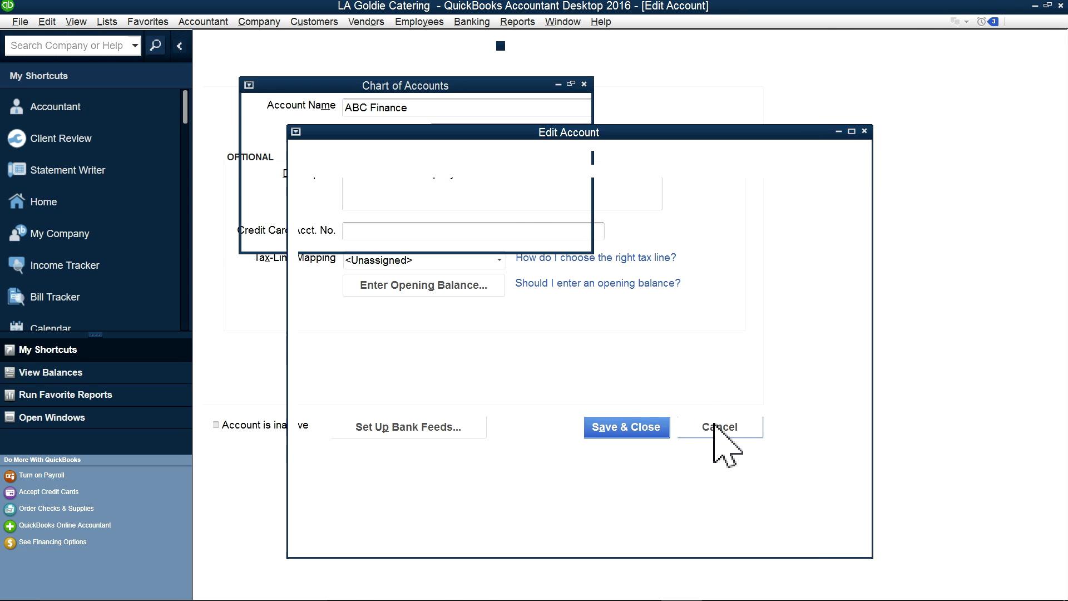
{"action": "right_click", "coordinate": [278, 234]}
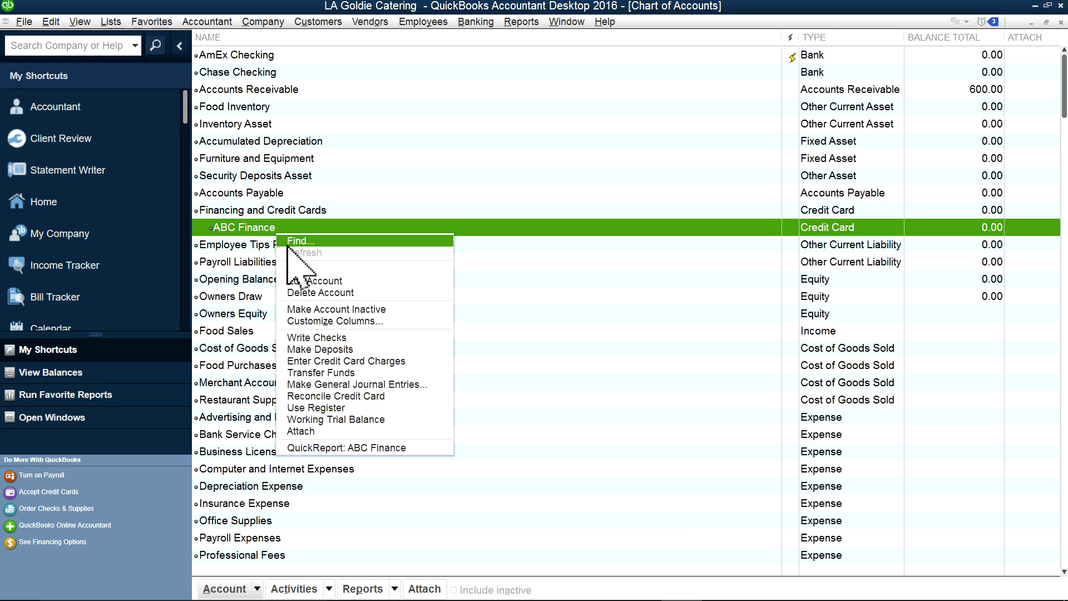
{"action": "left_click", "coordinate": [322, 268]}
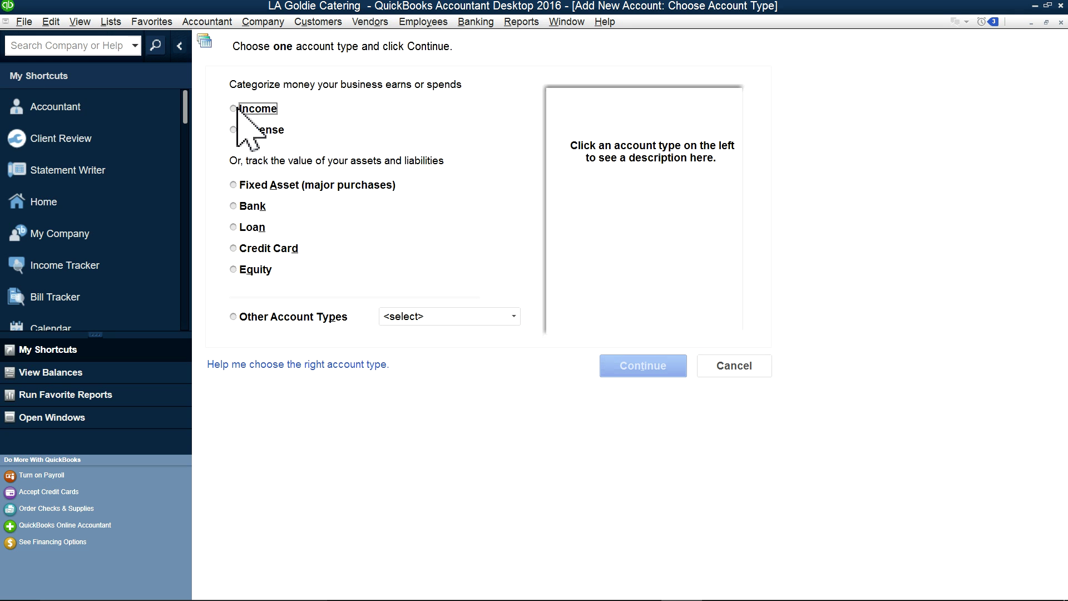
{"action": "left_click", "coordinate": [245, 249]}
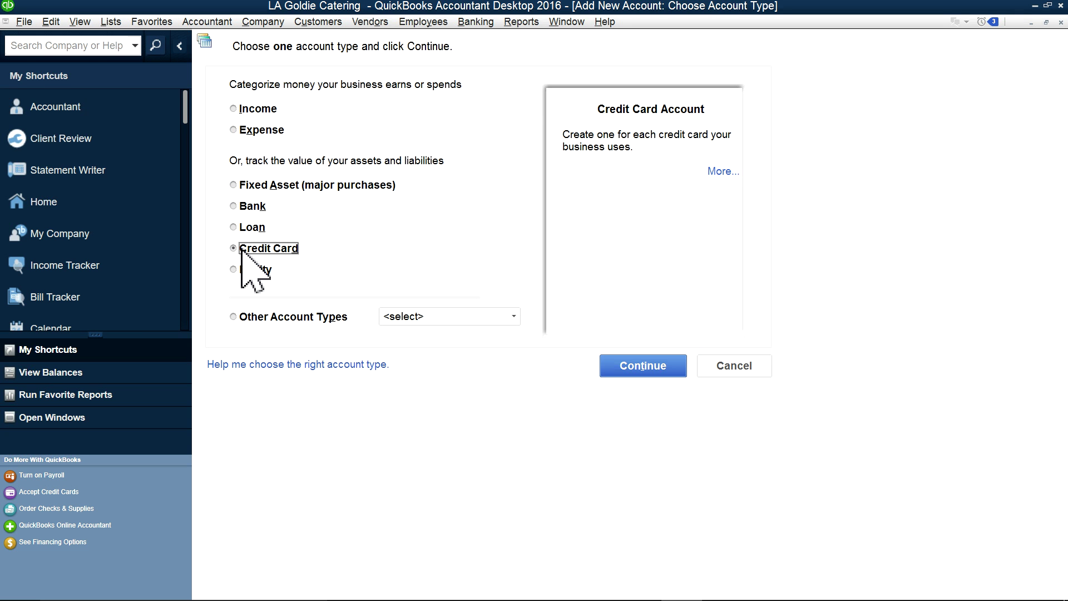
{"action": "left_click", "coordinate": [621, 365]}
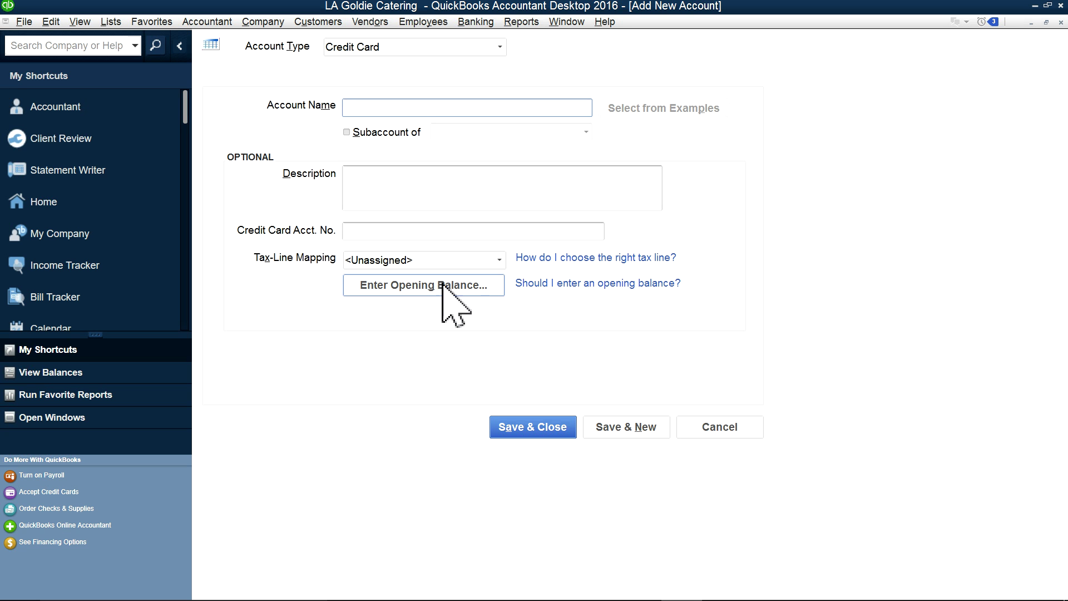
{"action": "left_click", "coordinate": [735, 426]}
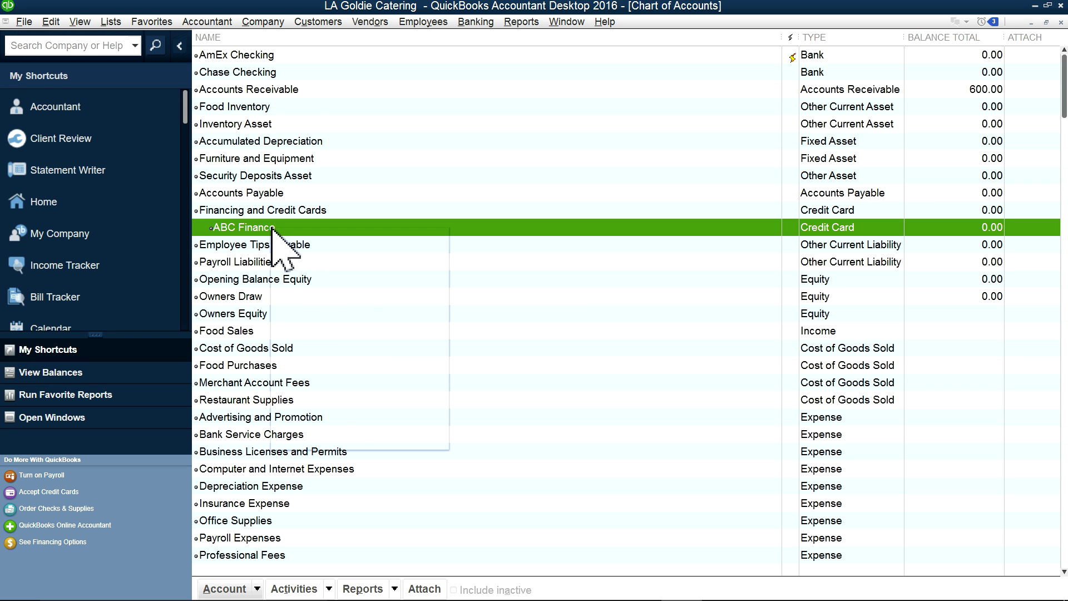
Step: Check which parent account ABC Finance belongs to, discard the edit and close the Chart of Accounts
{"action": "right_click", "coordinate": [272, 228]}
{"action": "left_click", "coordinate": [306, 277]}
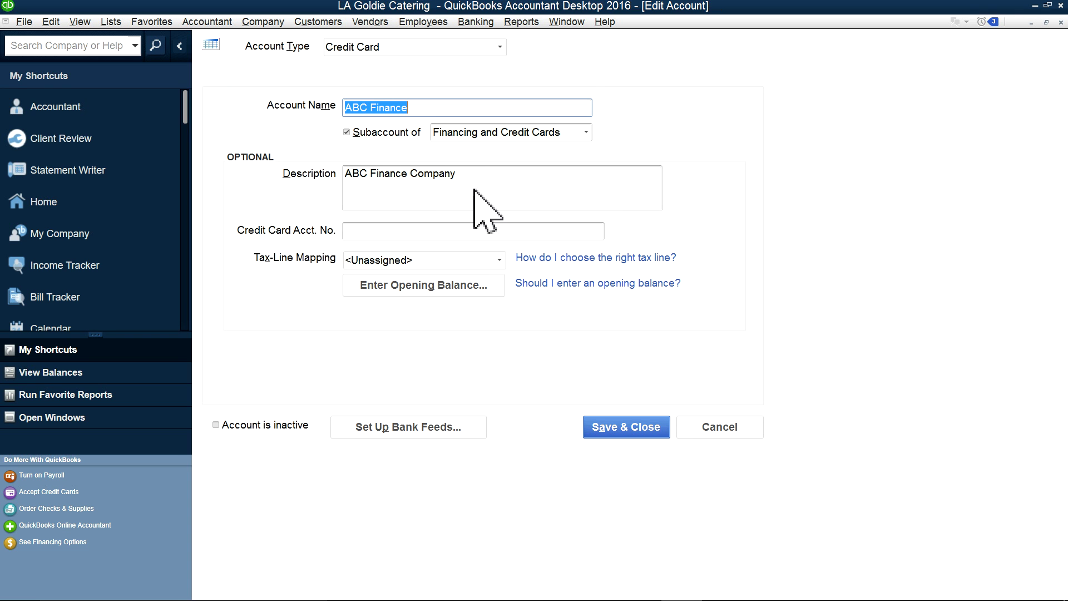
{"action": "left_click", "coordinate": [587, 133]}
{"action": "left_click", "coordinate": [676, 186]}
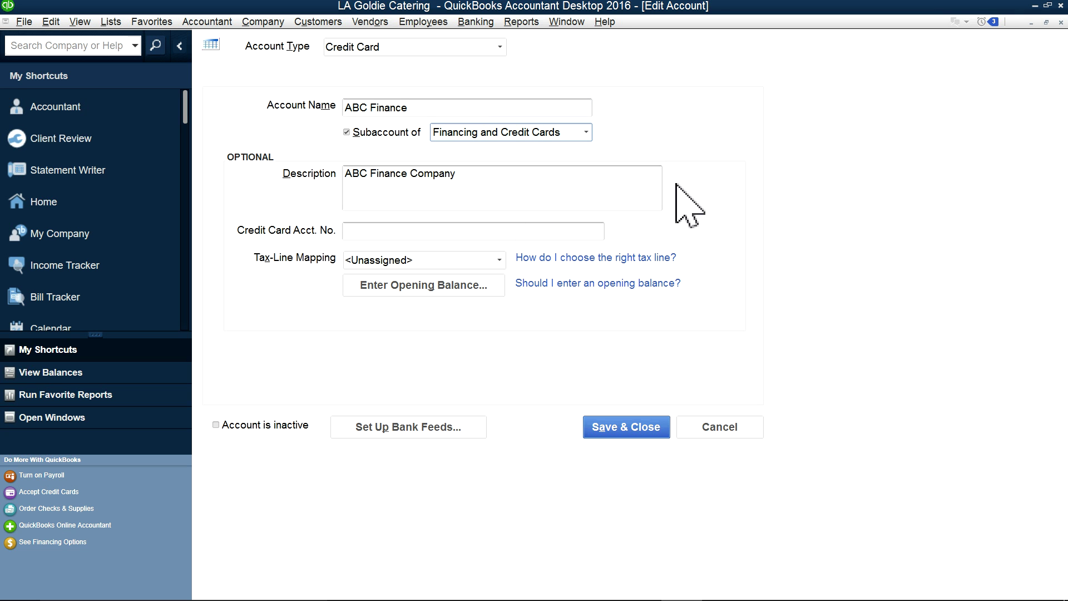
{"action": "left_click", "coordinate": [726, 430]}
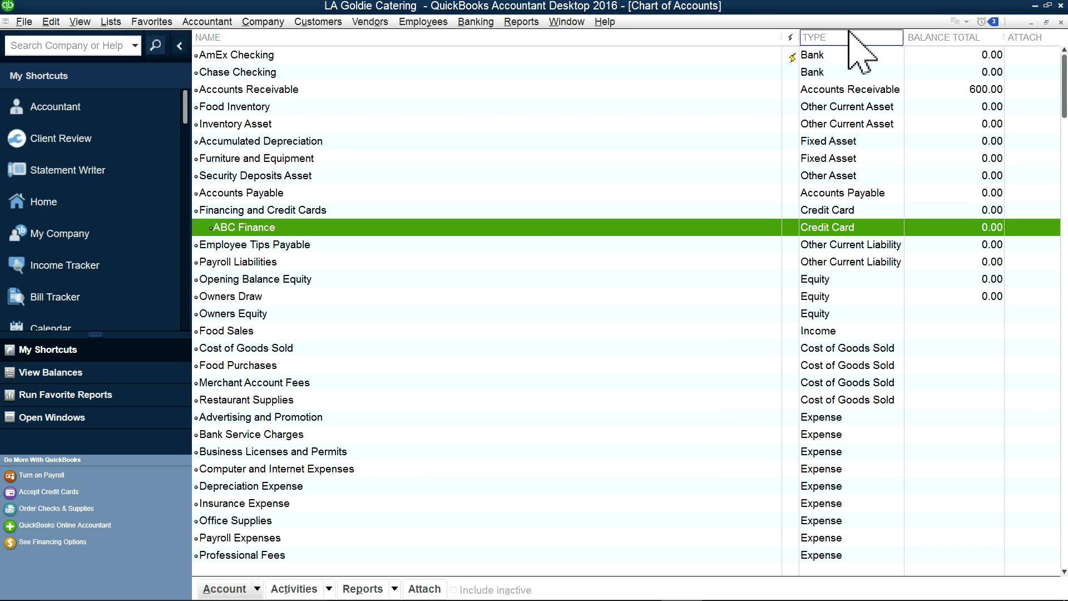
{"action": "left_click", "coordinate": [1060, 22]}
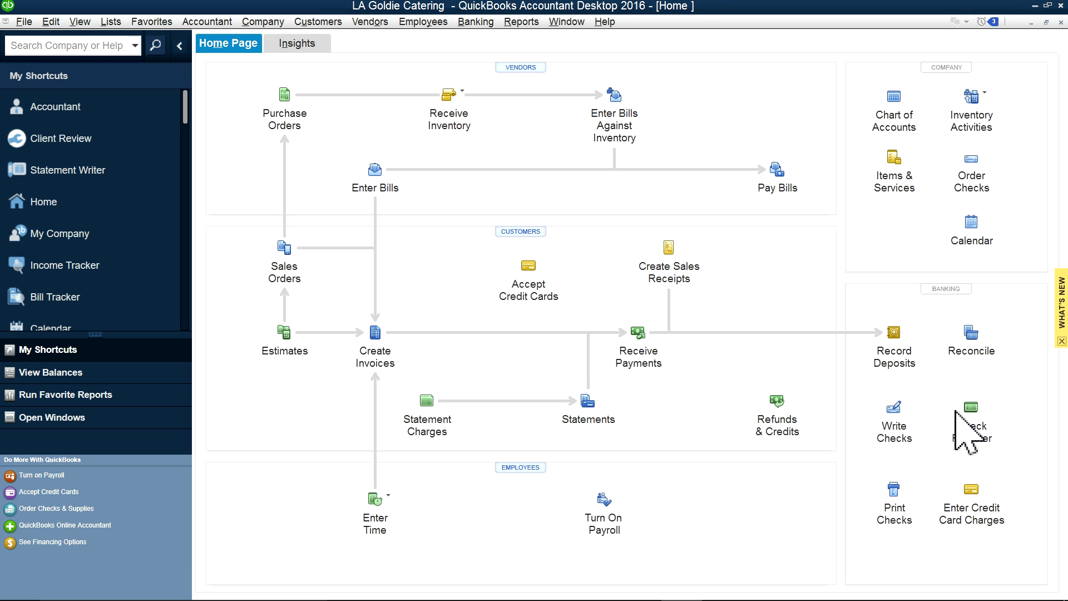
Step: Start a credit card purchase charge on the ABC Finance account with A1 Supplier as the vendor purchased from
{"action": "left_click", "coordinate": [968, 507]}
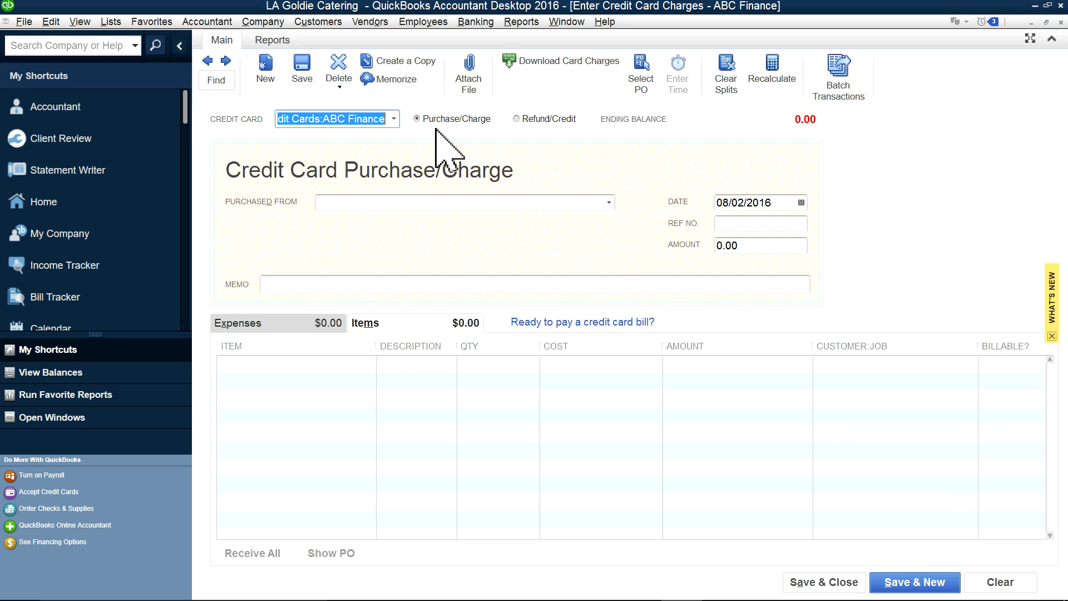
{"action": "left_click", "coordinate": [397, 117]}
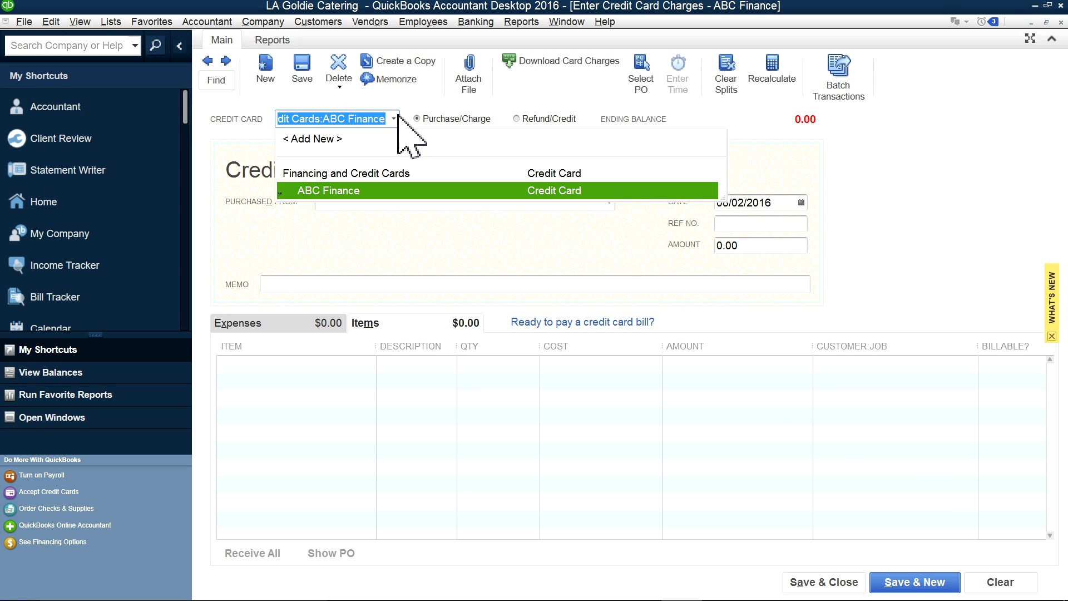
{"action": "left_click", "coordinate": [369, 192]}
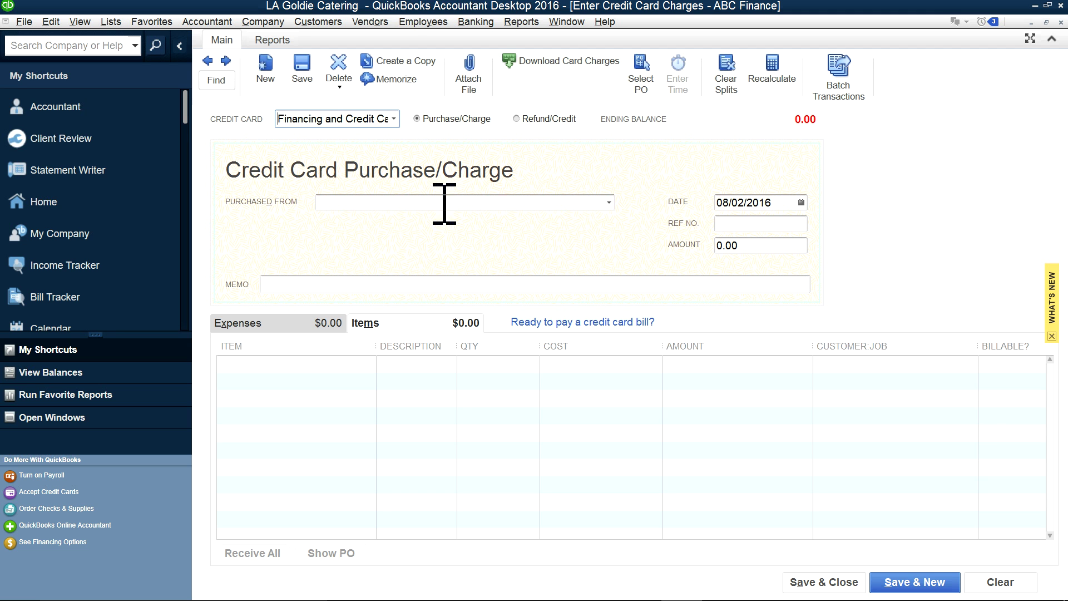
{"action": "left_click", "coordinate": [610, 203]}
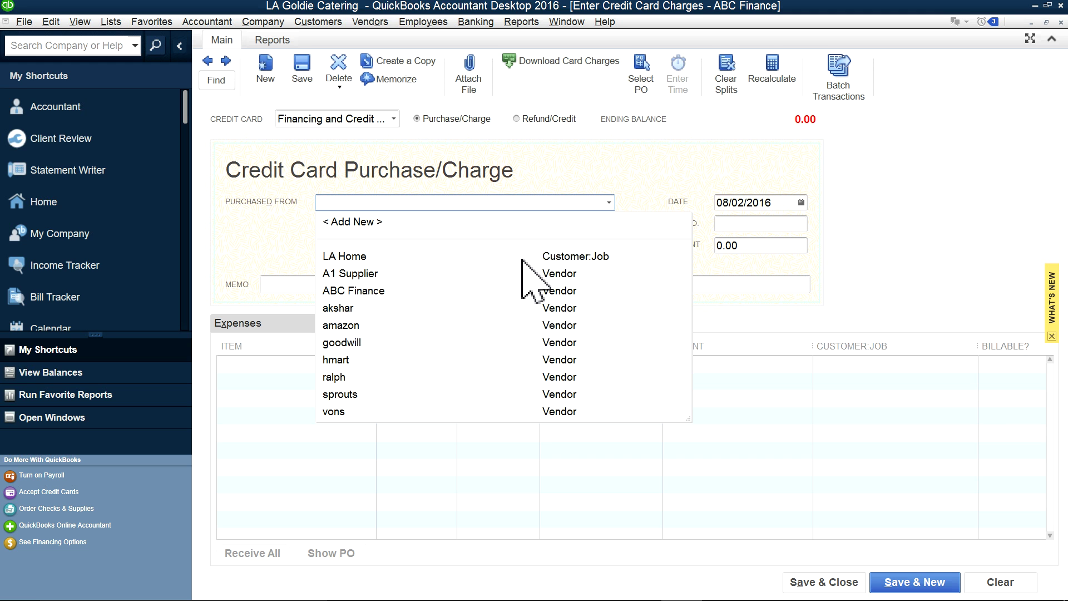
{"action": "left_click", "coordinate": [358, 274]}
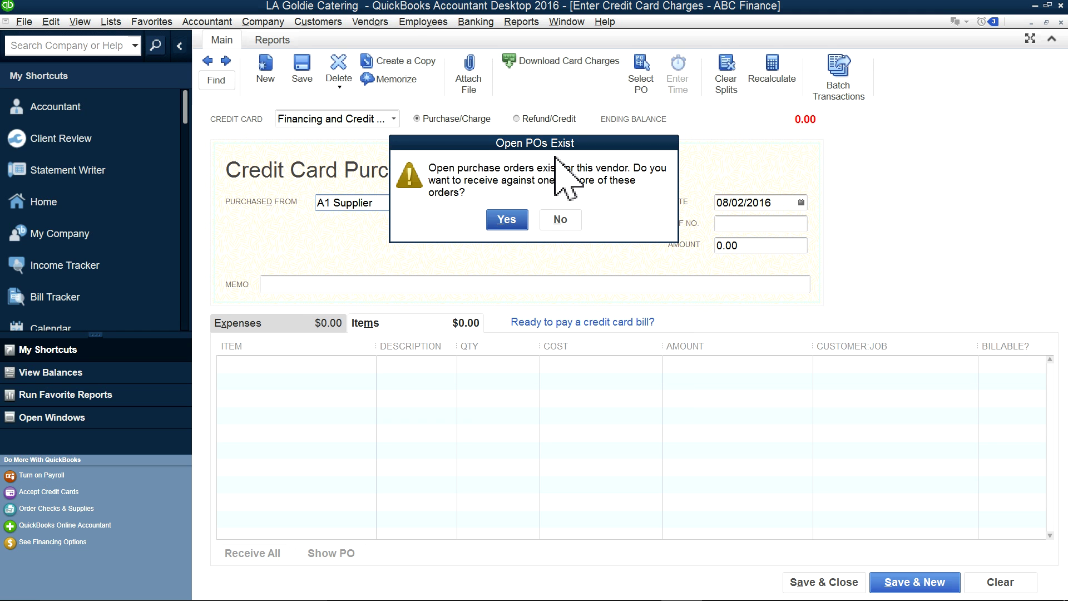
Step: Receive the charge against A1 Supplier's open purchase order no. 4, then save and close the charge
{"action": "left_click", "coordinate": [510, 219]}
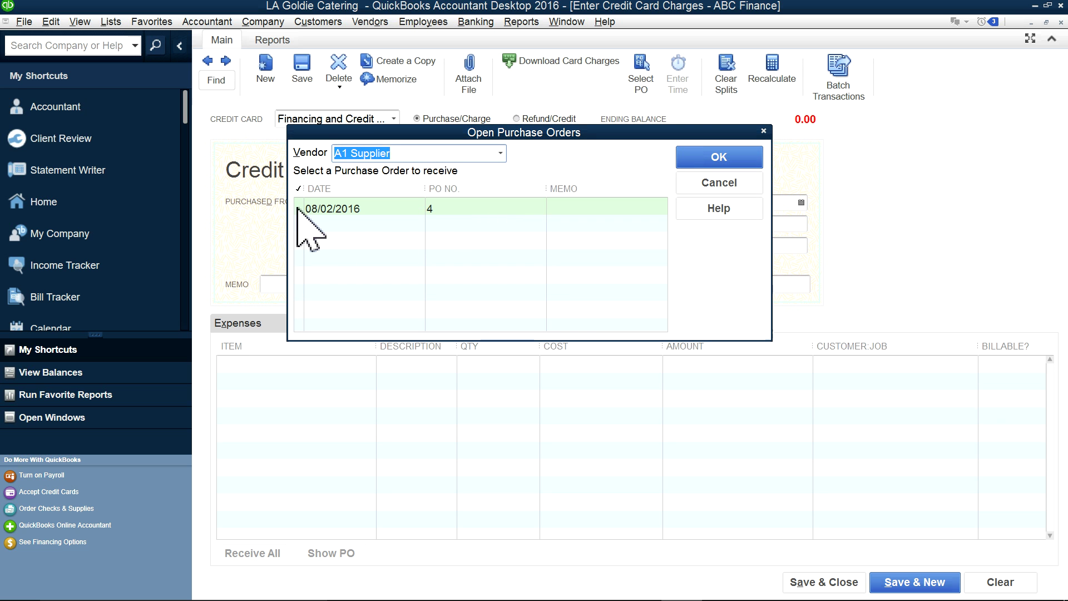
{"action": "left_click", "coordinate": [299, 208]}
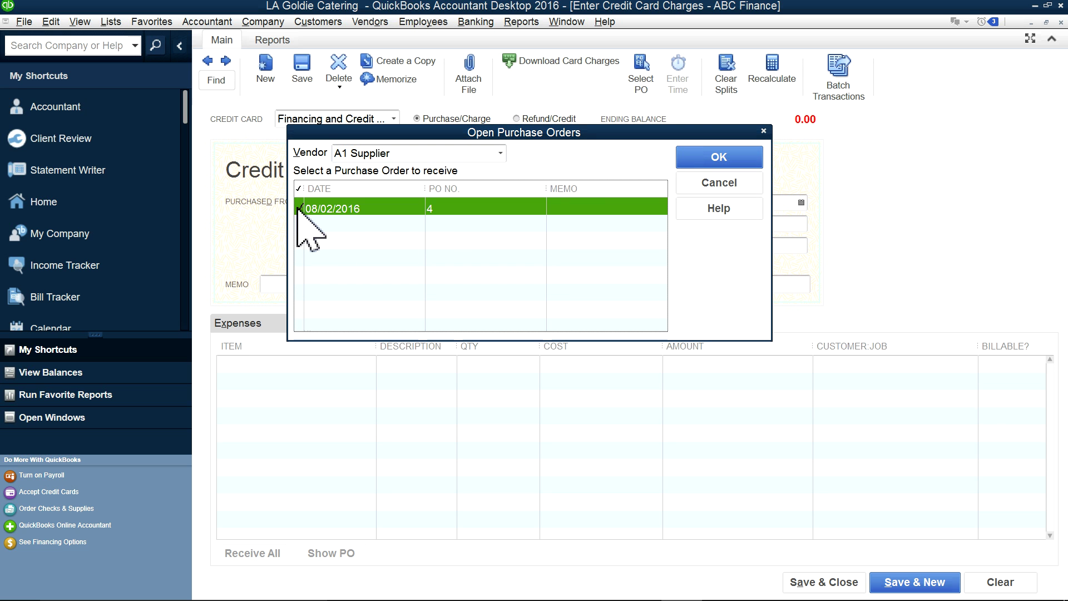
{"action": "left_click", "coordinate": [687, 162]}
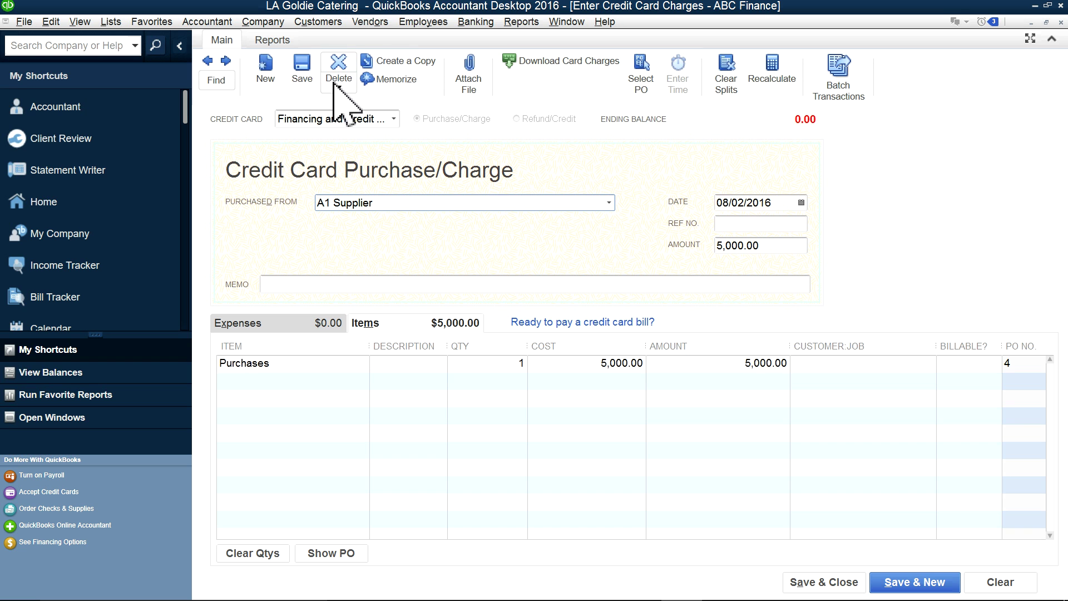
{"action": "left_click", "coordinate": [302, 75]}
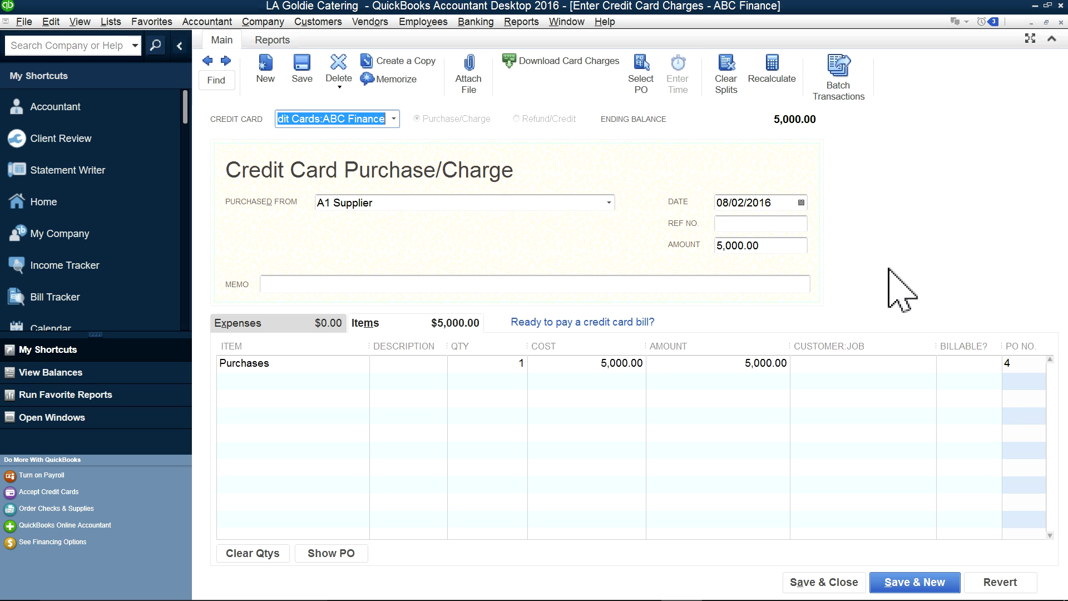
{"action": "left_click", "coordinate": [824, 582]}
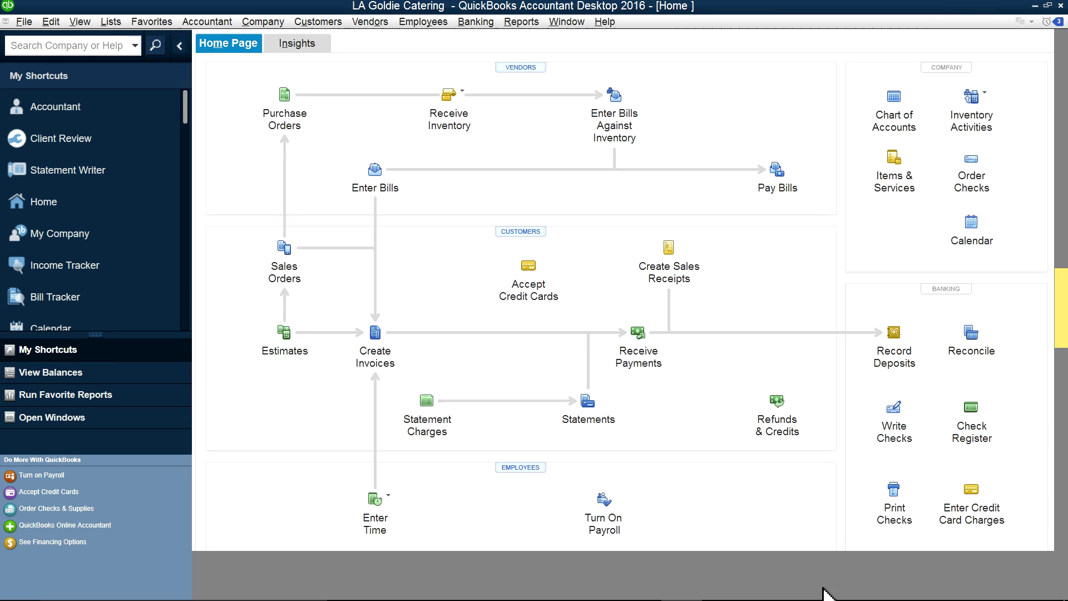
Step: Review the A1 Supplier charge in the ABC Finance register from the Chart of Accounts, then close both windows
{"action": "left_click", "coordinate": [906, 115]}
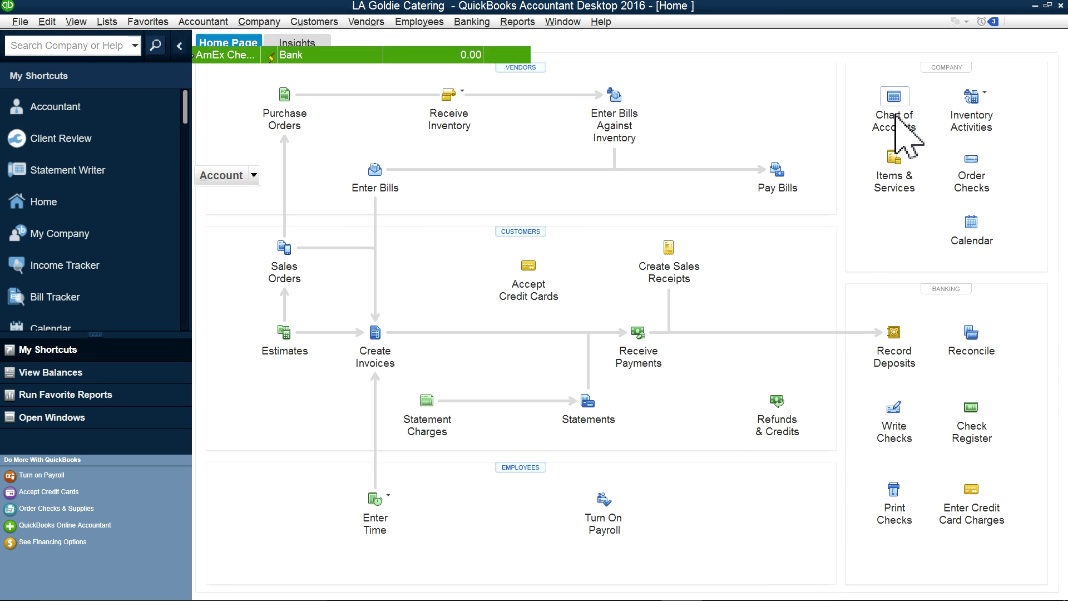
{"action": "left_click", "coordinate": [806, 228]}
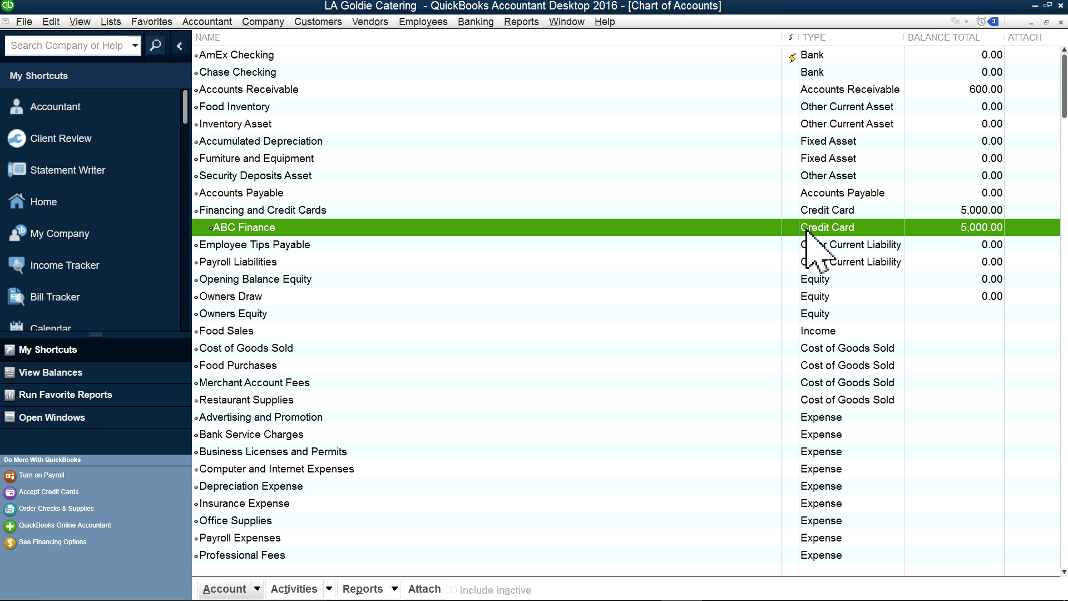
{"action": "double_click", "coordinate": [816, 229]}
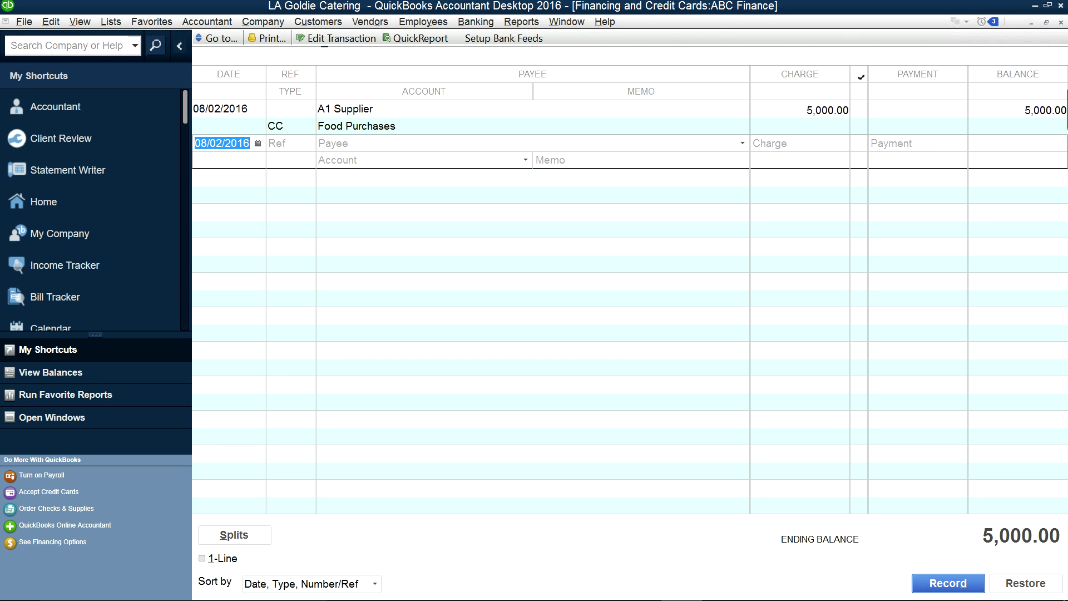
{"action": "left_click", "coordinate": [1060, 21]}
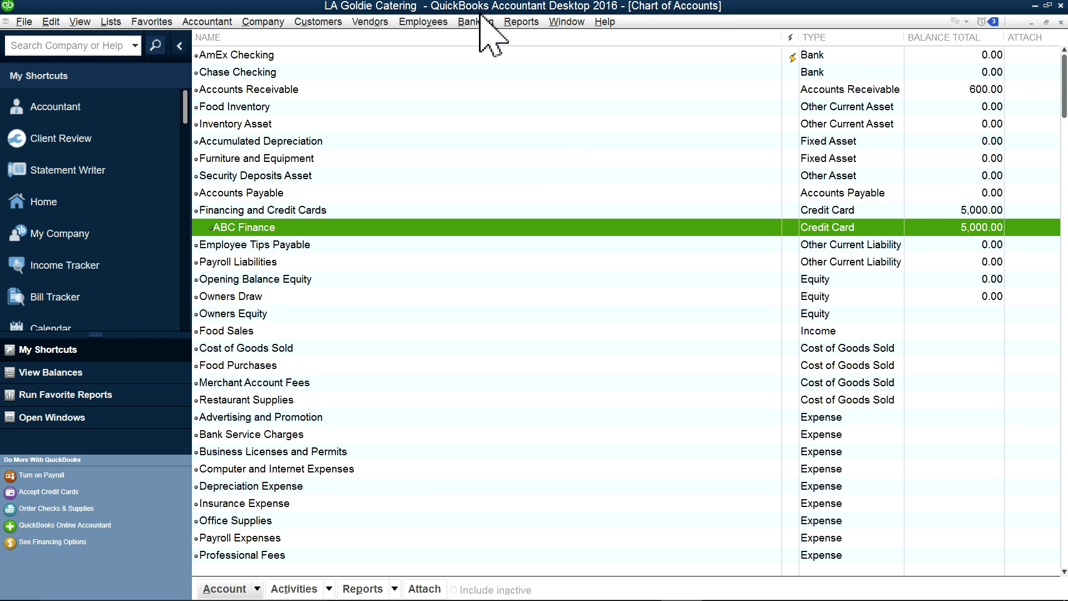
{"action": "left_click", "coordinate": [1060, 22]}
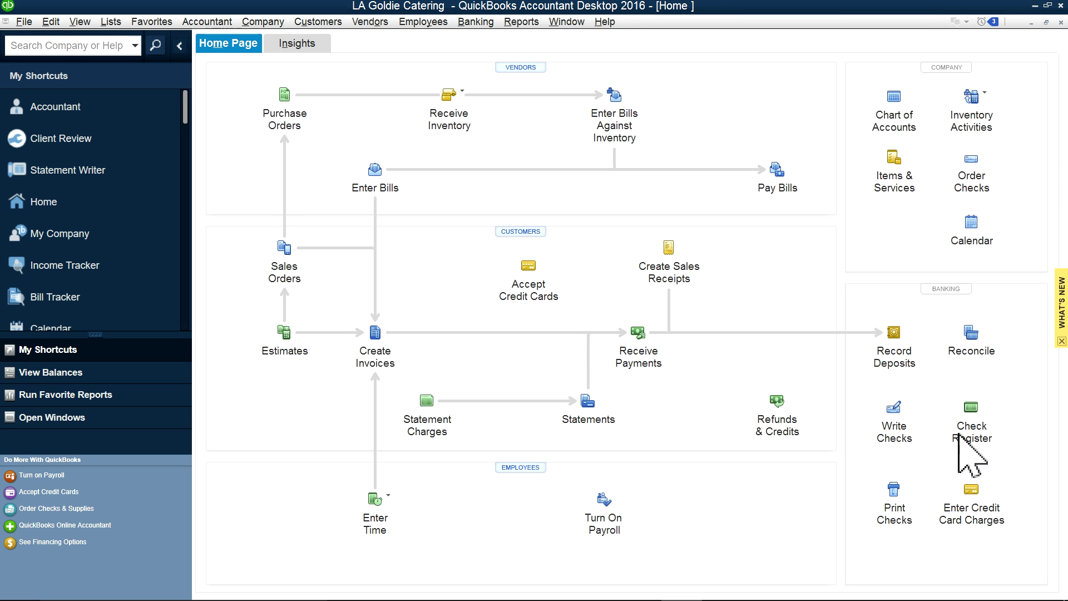
Step: Start a new check drawn on the Chase Checking bank account
{"action": "left_click", "coordinate": [884, 433]}
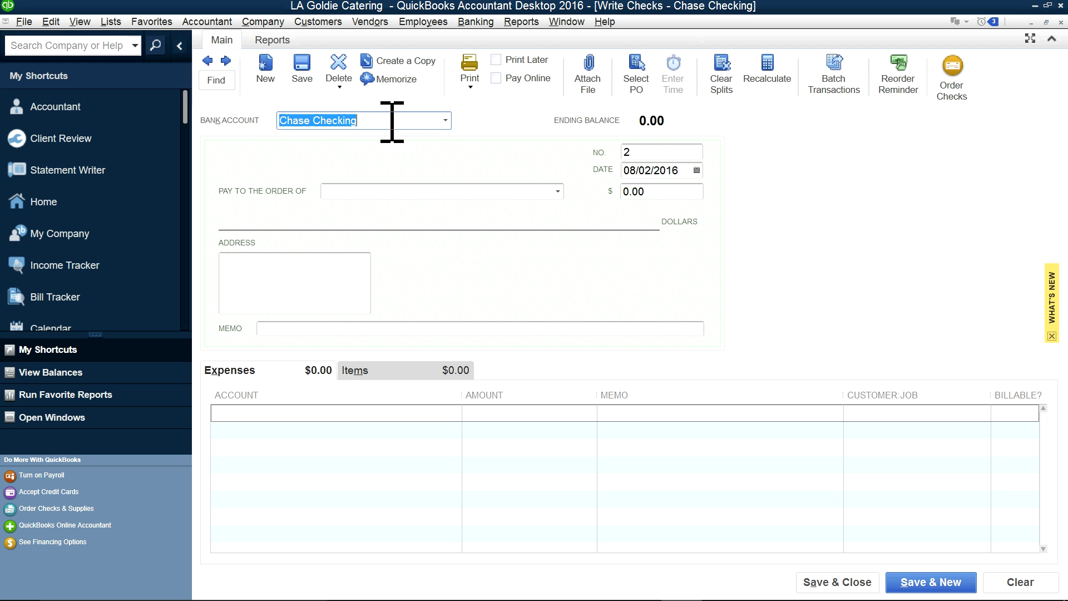
{"action": "left_click", "coordinate": [446, 120]}
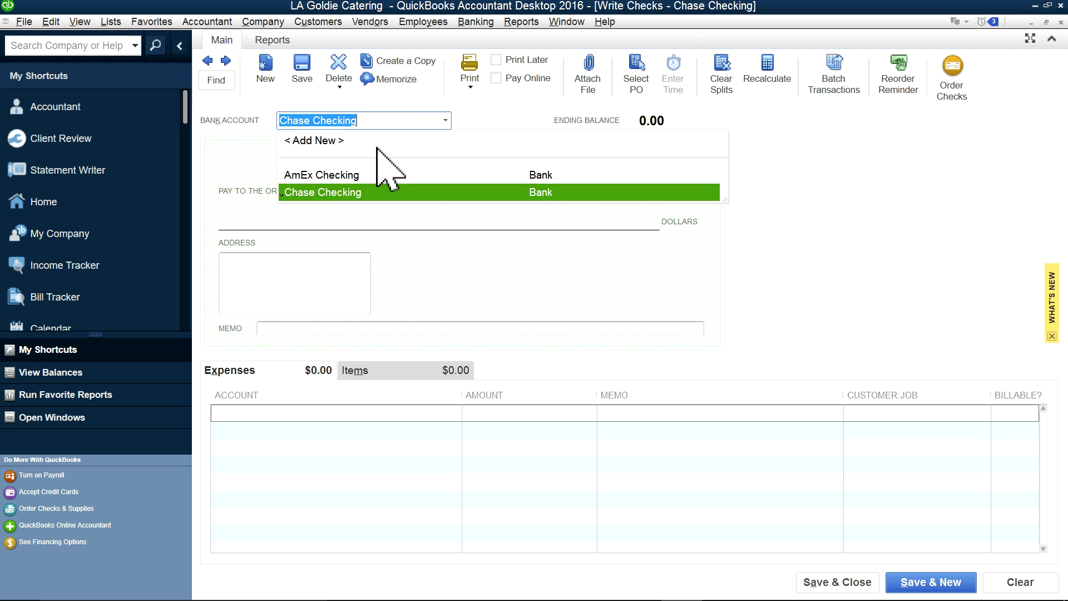
{"action": "left_click", "coordinate": [351, 175]}
{"action": "left_click", "coordinate": [629, 282]}
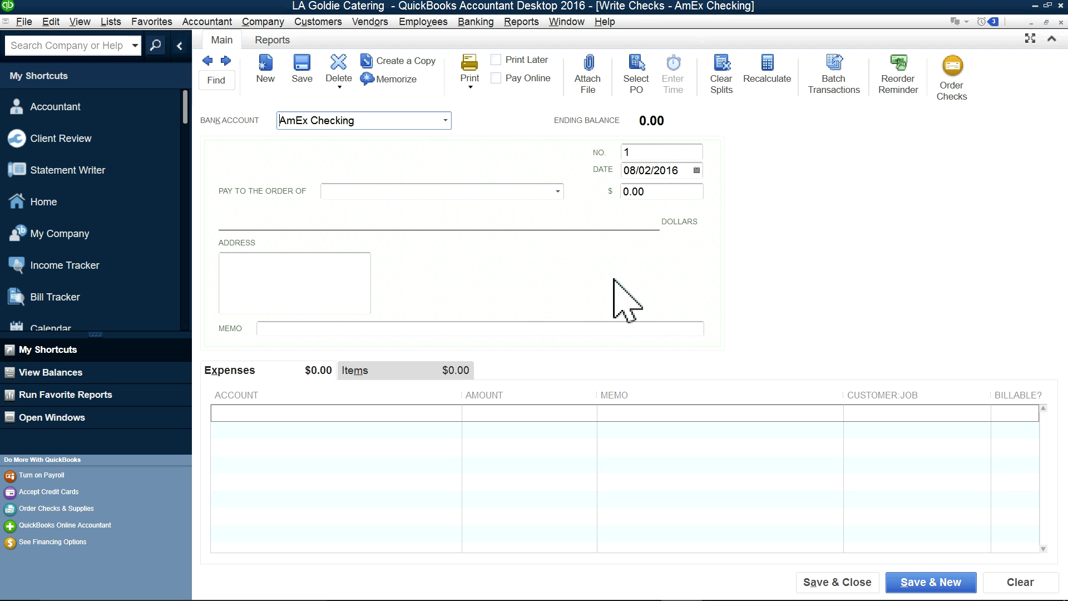
{"action": "left_click", "coordinate": [446, 120]}
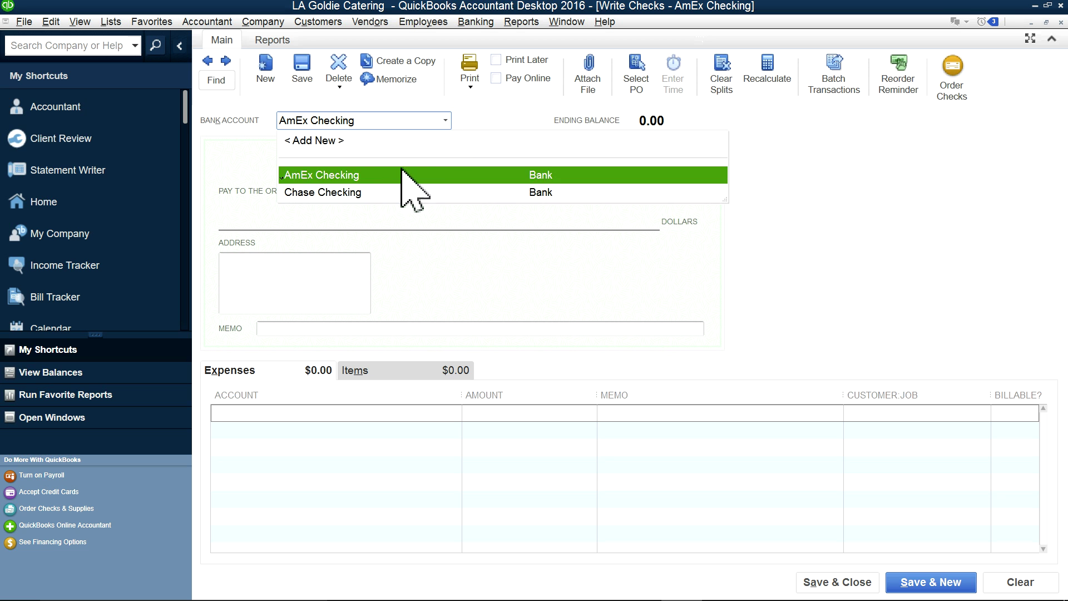
{"action": "left_click", "coordinate": [381, 191]}
{"action": "left_click", "coordinate": [635, 276]}
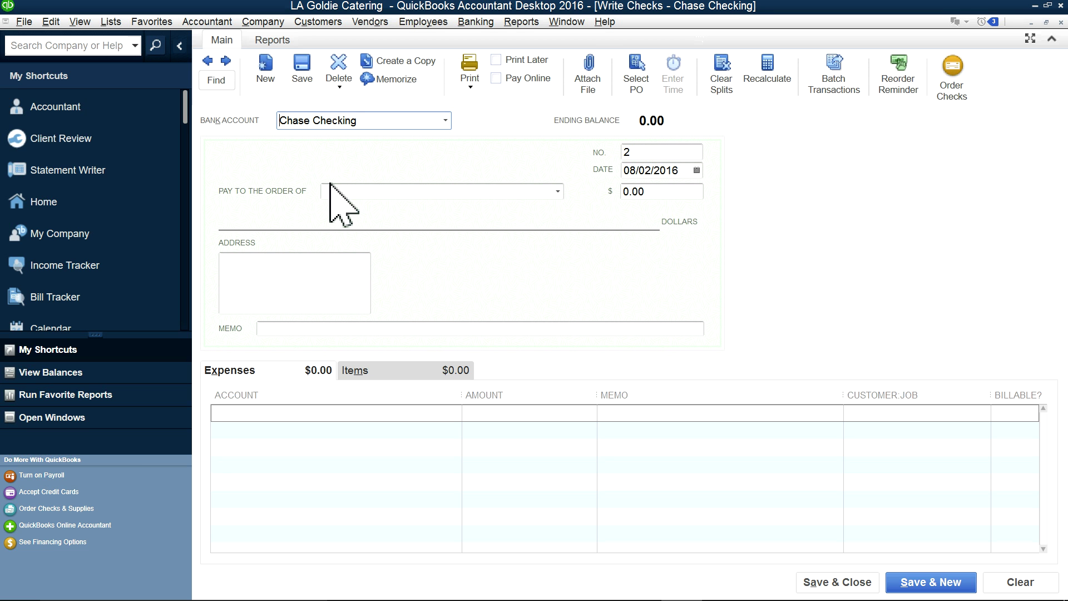
Step: Make the check payable to the vendor ABC Finance
{"action": "left_click", "coordinate": [557, 192]}
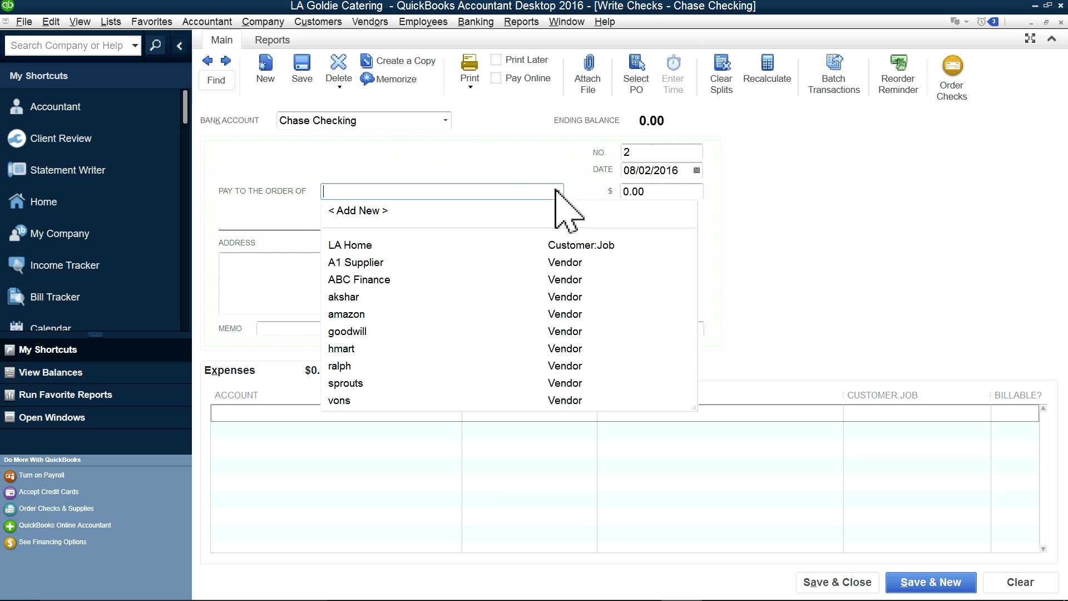
{"action": "left_click", "coordinate": [353, 262]}
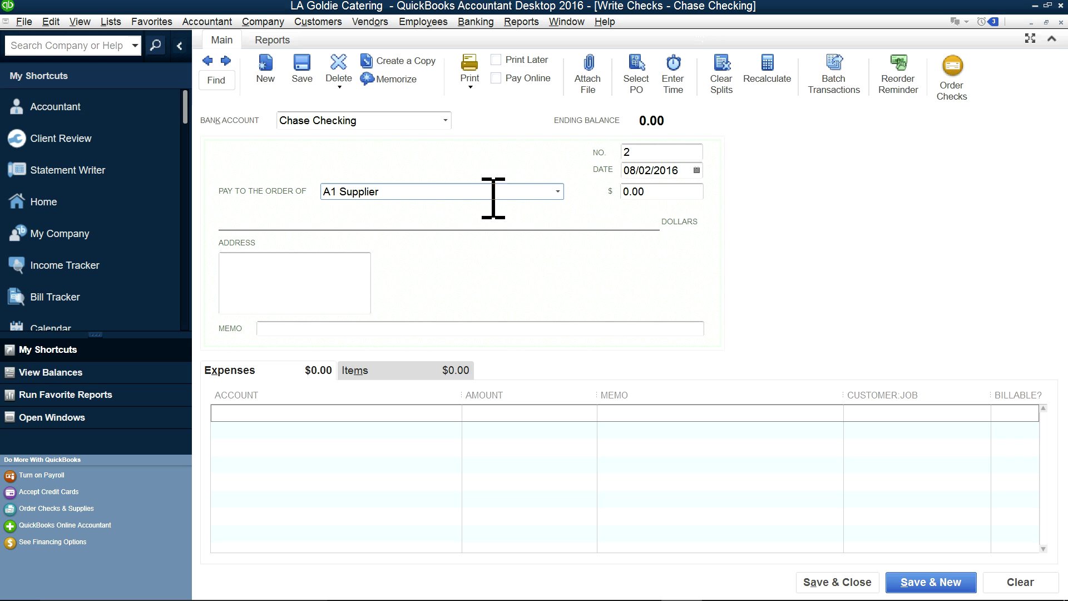
{"action": "left_click", "coordinate": [559, 191]}
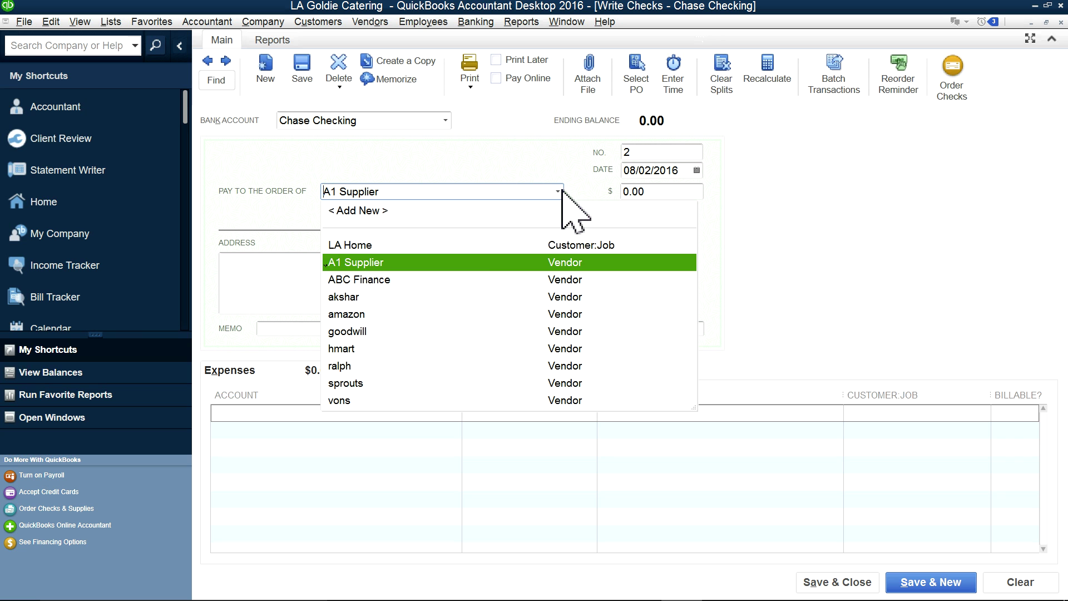
{"action": "left_click", "coordinate": [373, 281]}
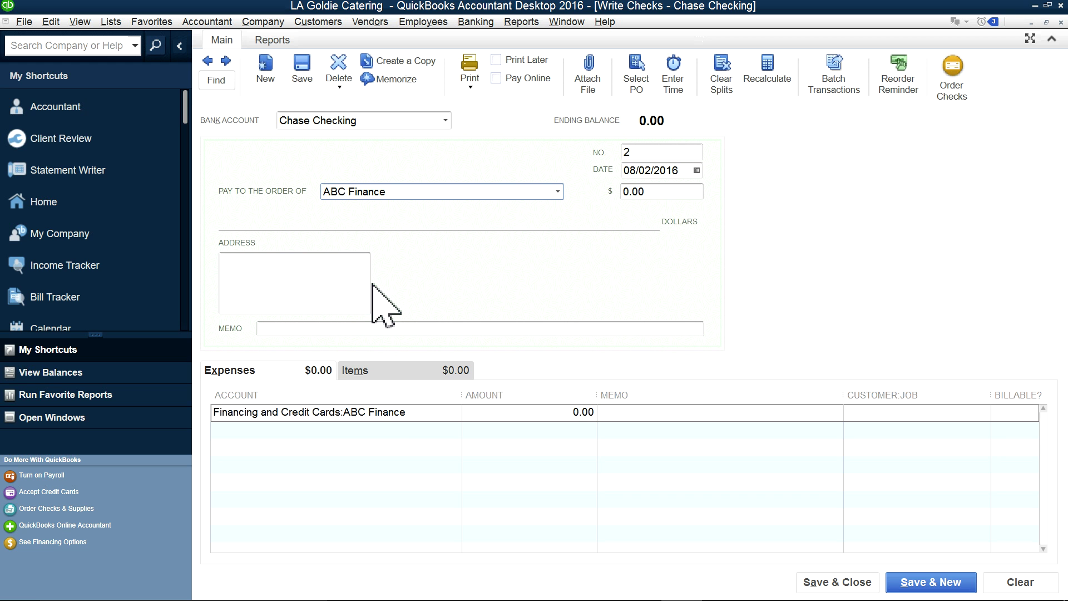
Step: Keep the expense line on the ABC Finance credit card account, set its amount to 500, and save and close the check
{"action": "left_click", "coordinate": [432, 414]}
{"action": "left_click", "coordinate": [455, 413]}
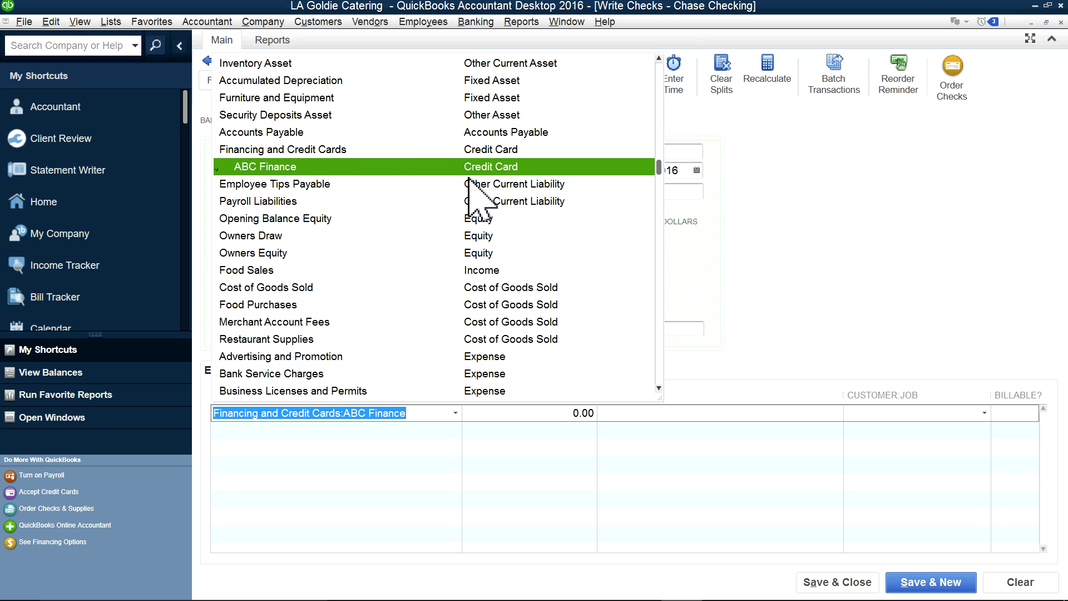
{"action": "left_click", "coordinate": [573, 434]}
{"action": "left_click", "coordinate": [567, 412]}
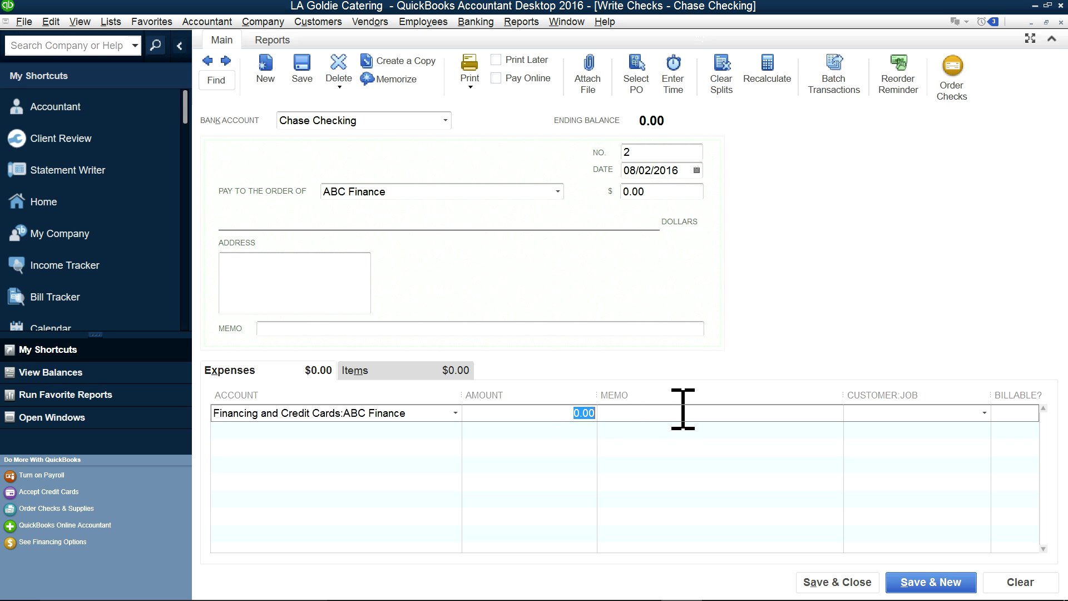
{"action": "type", "text": "500"}
{"action": "left_click", "coordinate": [813, 582]}
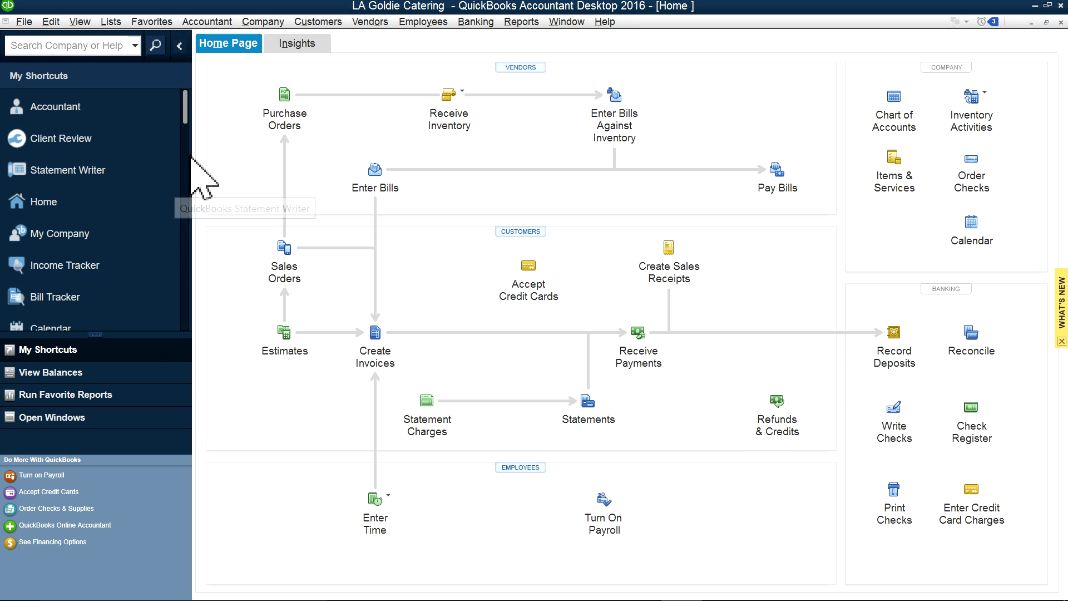
Step: Review the check payment in the ABC Finance register from the Chart of Accounts, then close the register
{"action": "left_click", "coordinate": [883, 118]}
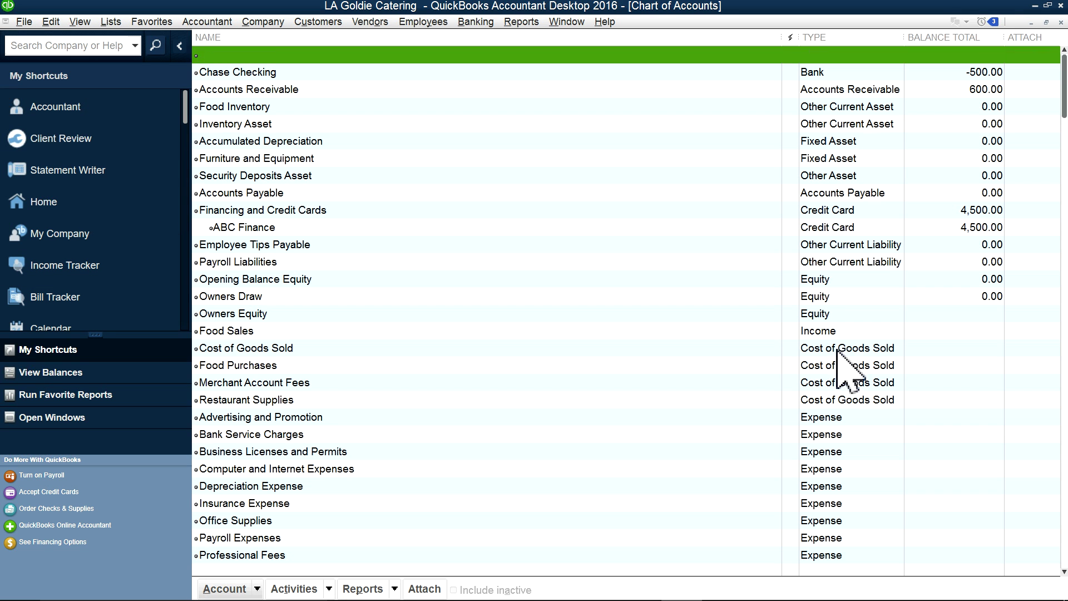
{"action": "double_click", "coordinate": [821, 228]}
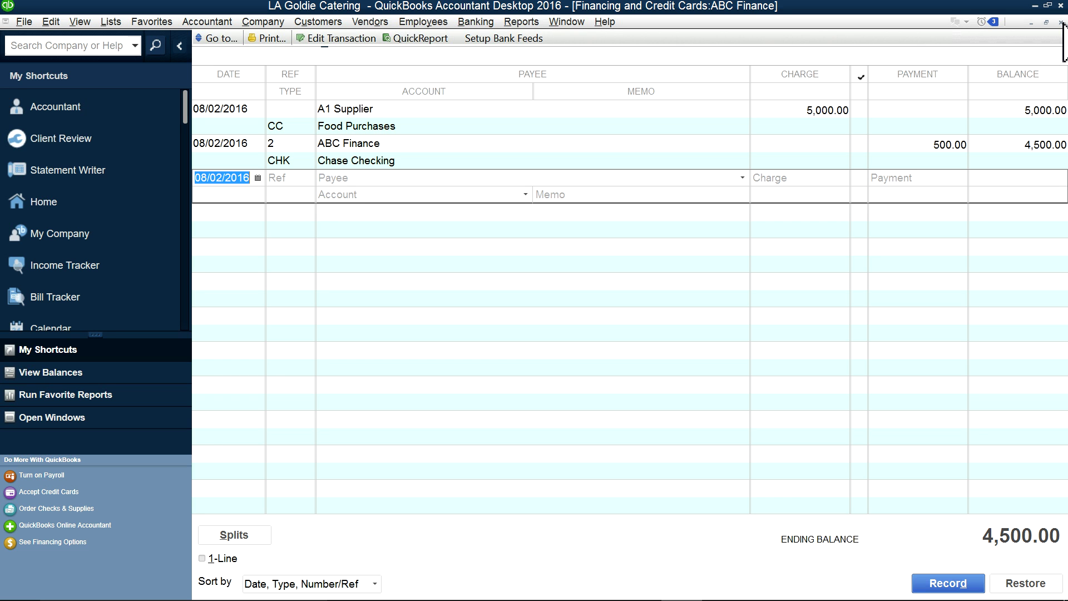
{"action": "left_click", "coordinate": [1061, 22]}
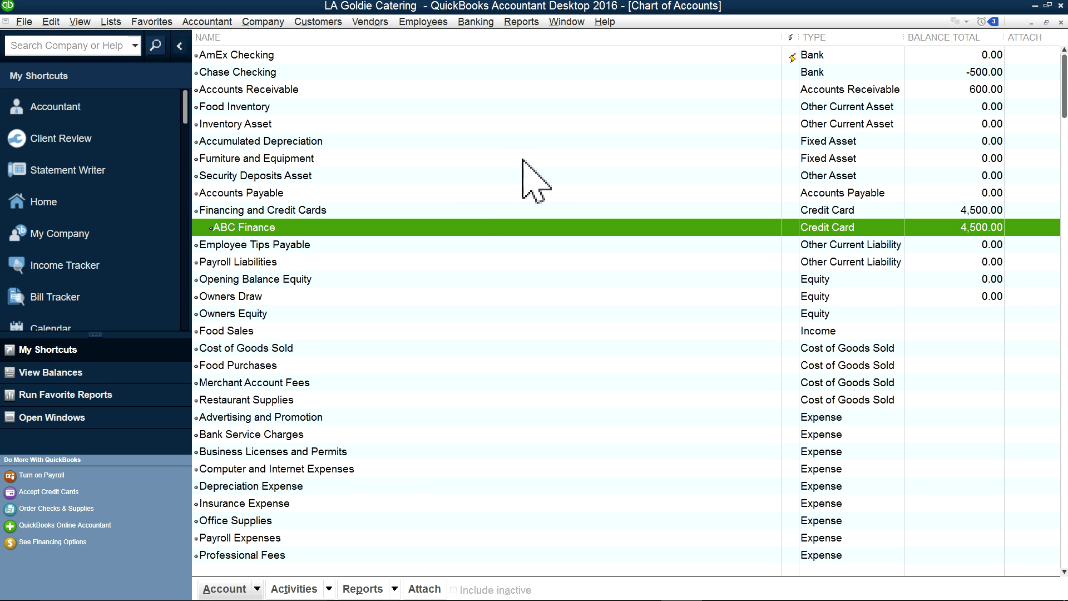
{"action": "mouse_move", "coordinate": [567, 593]}
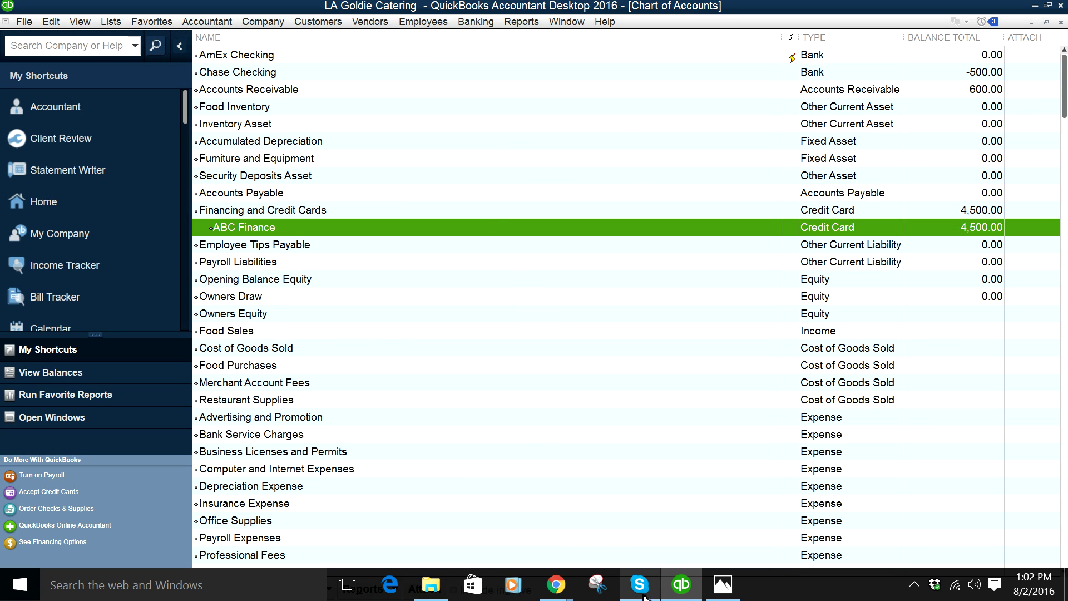
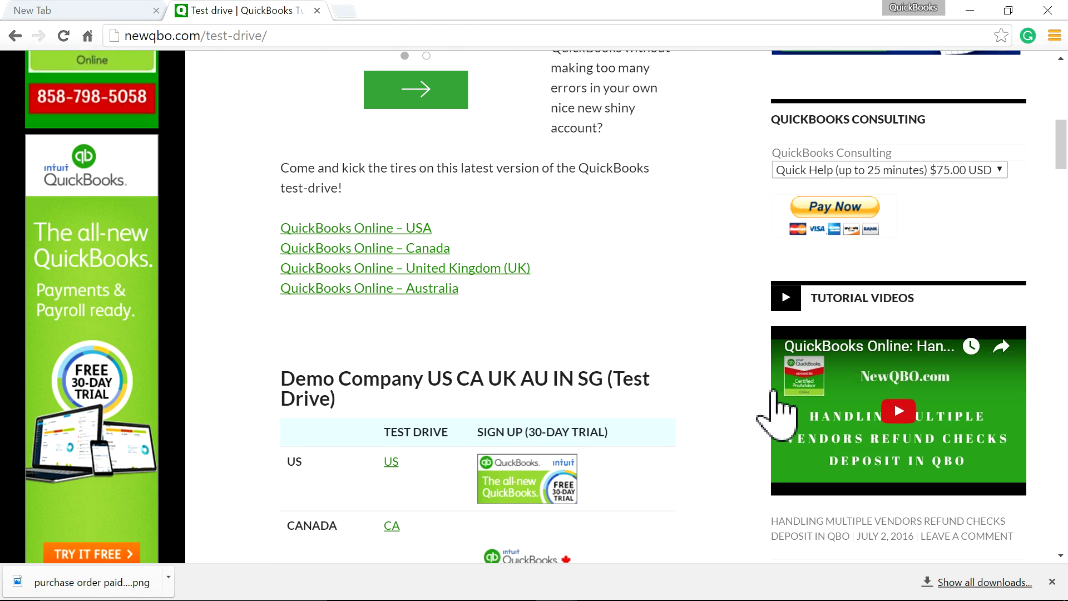
{"action": "scroll", "coordinate": [739, 405], "scroll_direction": "down", "scroll_amount": 3}
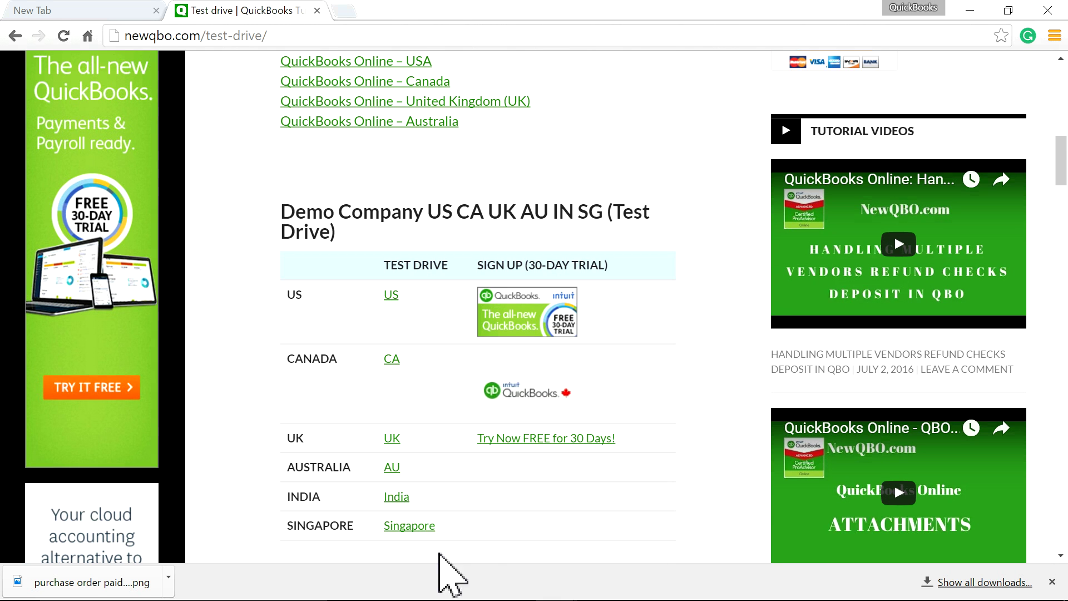
{"action": "scroll", "coordinate": [723, 523], "scroll_direction": "up", "scroll_amount": 2}
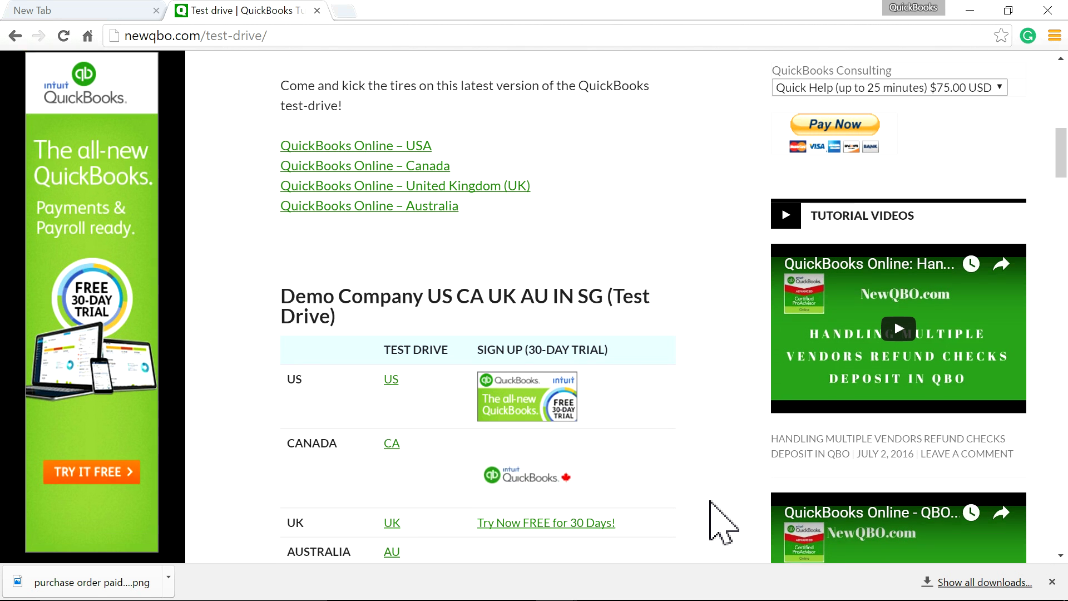
{"action": "scroll", "coordinate": [723, 523], "scroll_direction": "up", "scroll_amount": 3}
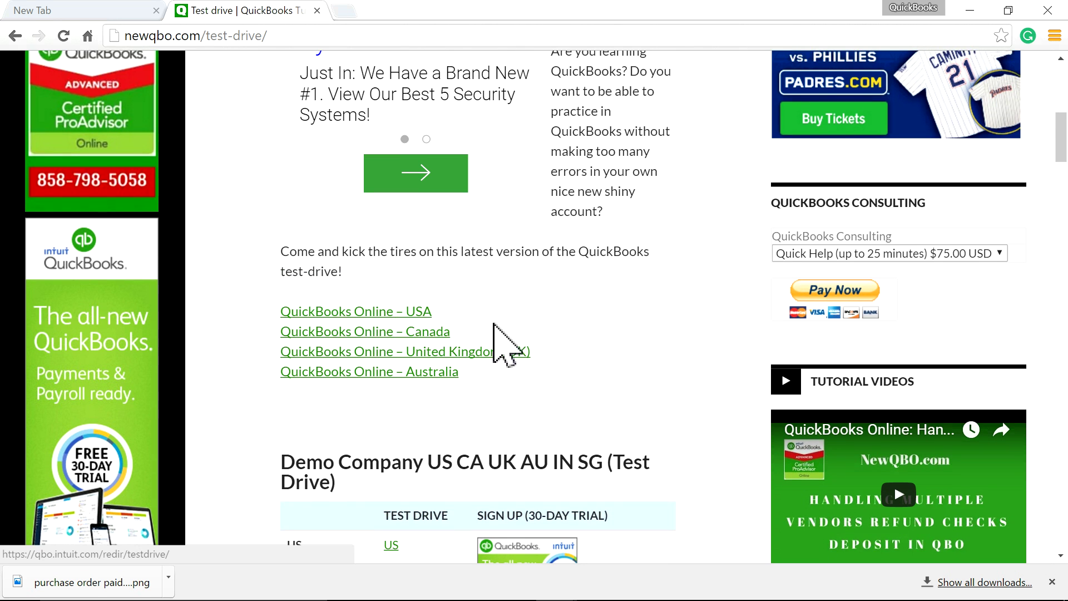
Step: Look through the Test Drive page's demo company links and 30-day free trial sign-up options
{"action": "scroll", "coordinate": [701, 440], "scroll_direction": "down", "scroll_amount": 7}
{"action": "scroll", "coordinate": [707, 443], "scroll_direction": "down", "scroll_amount": 8}
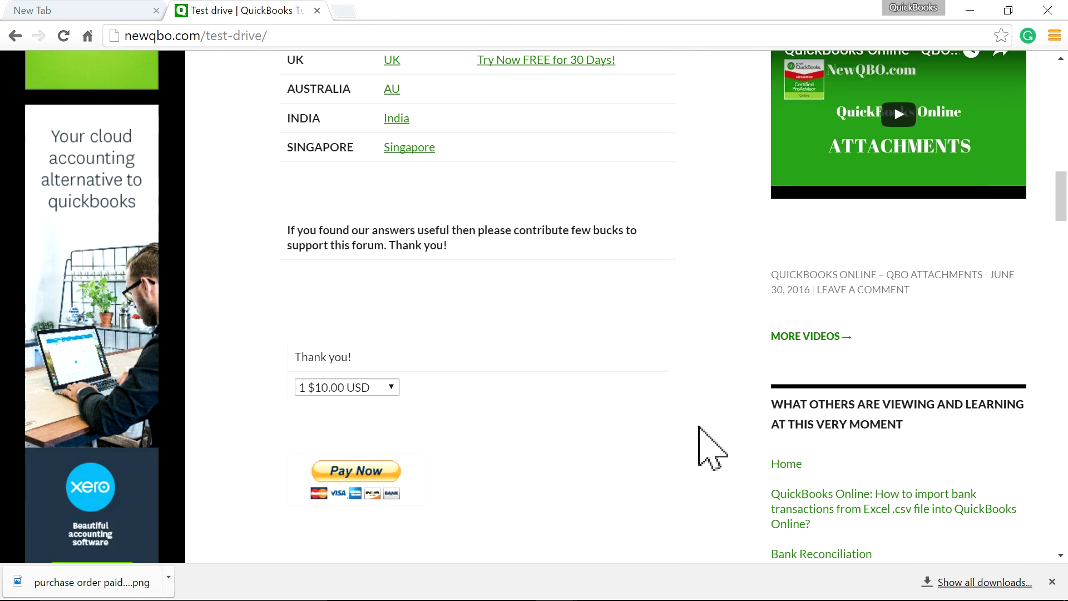
{"action": "left_click_drag", "start_coordinate": [361, 338], "coordinate": [688, 335]}
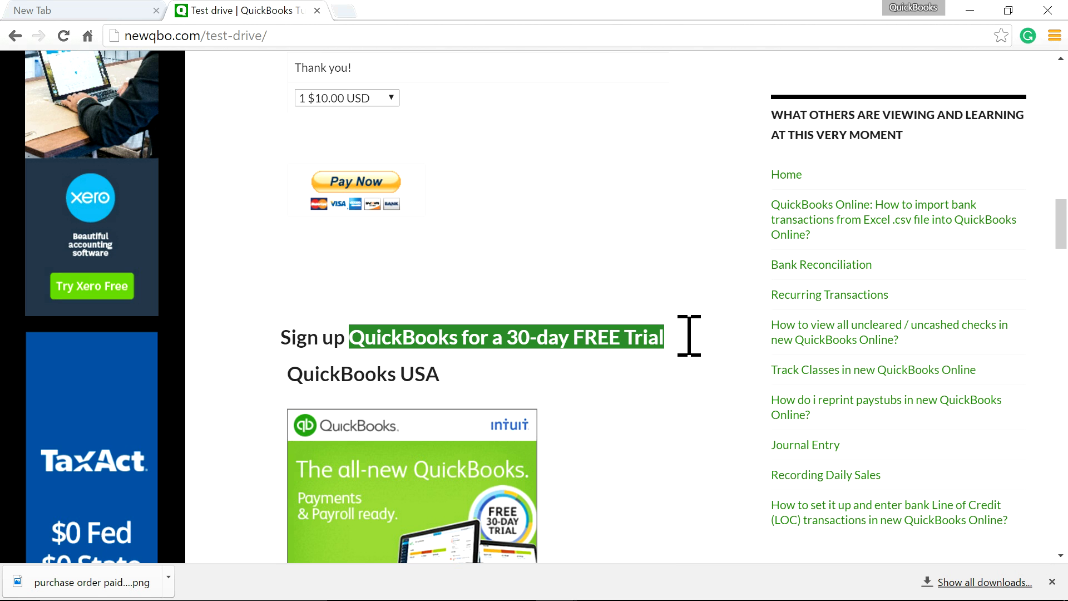
{"action": "scroll", "coordinate": [684, 360], "scroll_direction": "down", "scroll_amount": 3}
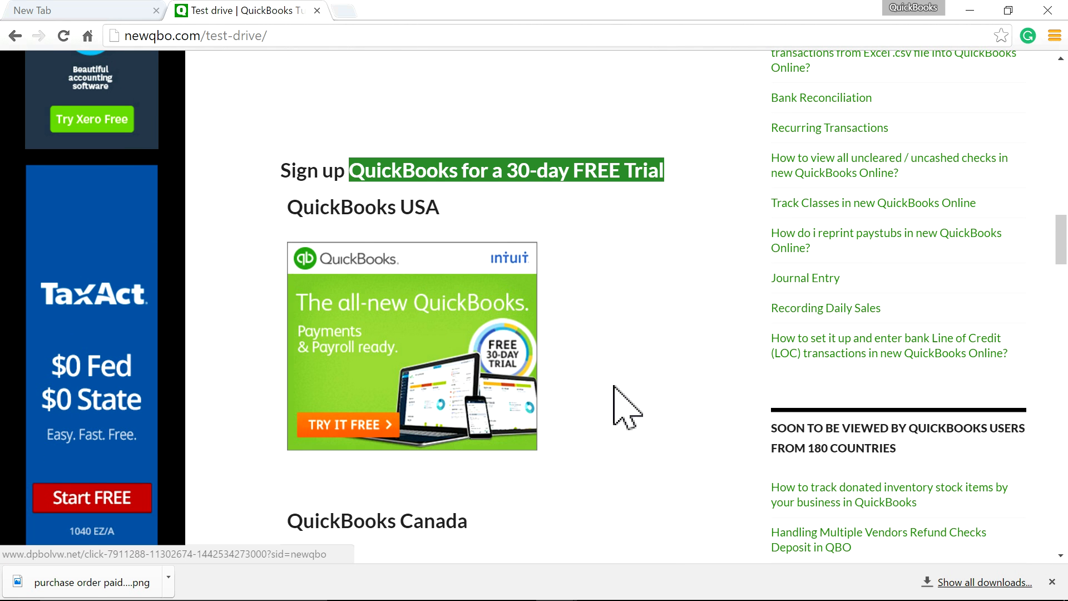
{"action": "scroll", "coordinate": [639, 398], "scroll_direction": "down", "scroll_amount": 3}
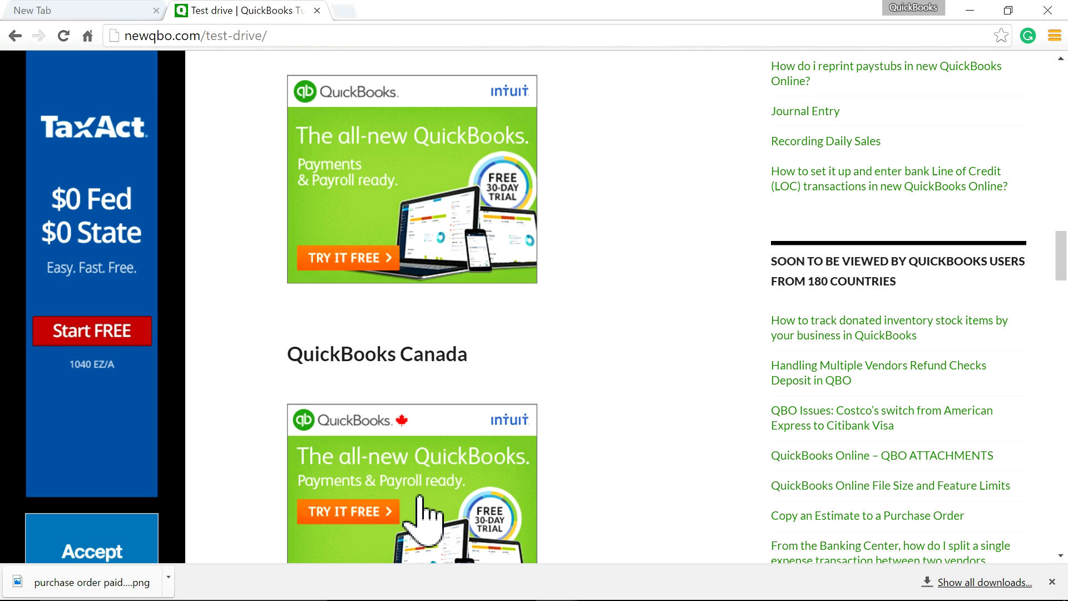
{"action": "scroll", "coordinate": [723, 474], "scroll_direction": "down", "scroll_amount": 4}
{"action": "scroll", "coordinate": [768, 382], "scroll_direction": "up", "scroll_amount": 15}
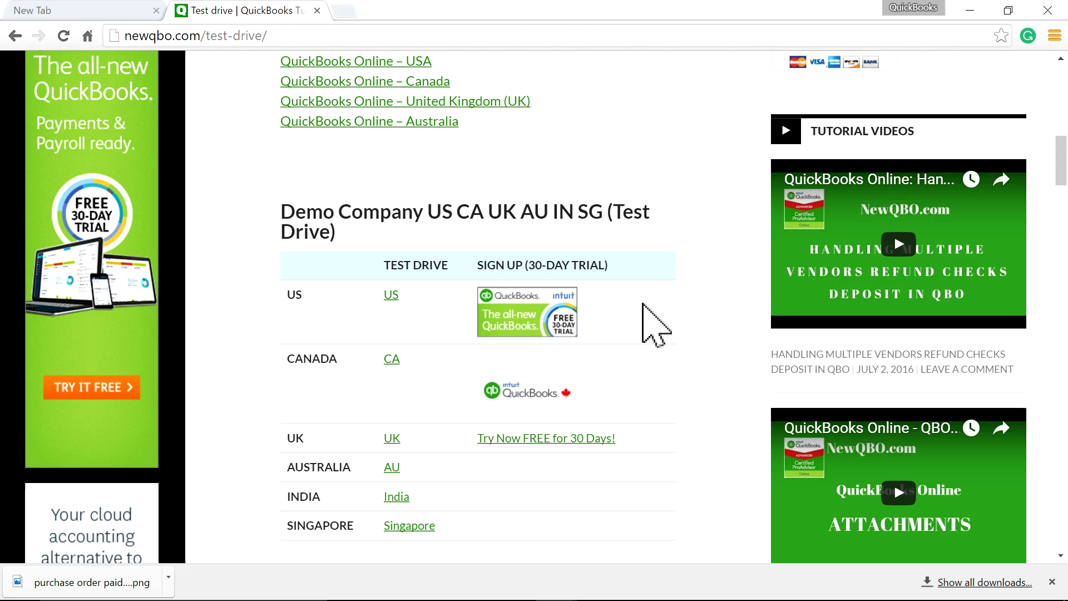
{"action": "scroll", "coordinate": [434, 184], "scroll_direction": "up", "scroll_amount": 5}
{"action": "scroll", "coordinate": [456, 244], "scroll_direction": "up", "scroll_amount": 4}
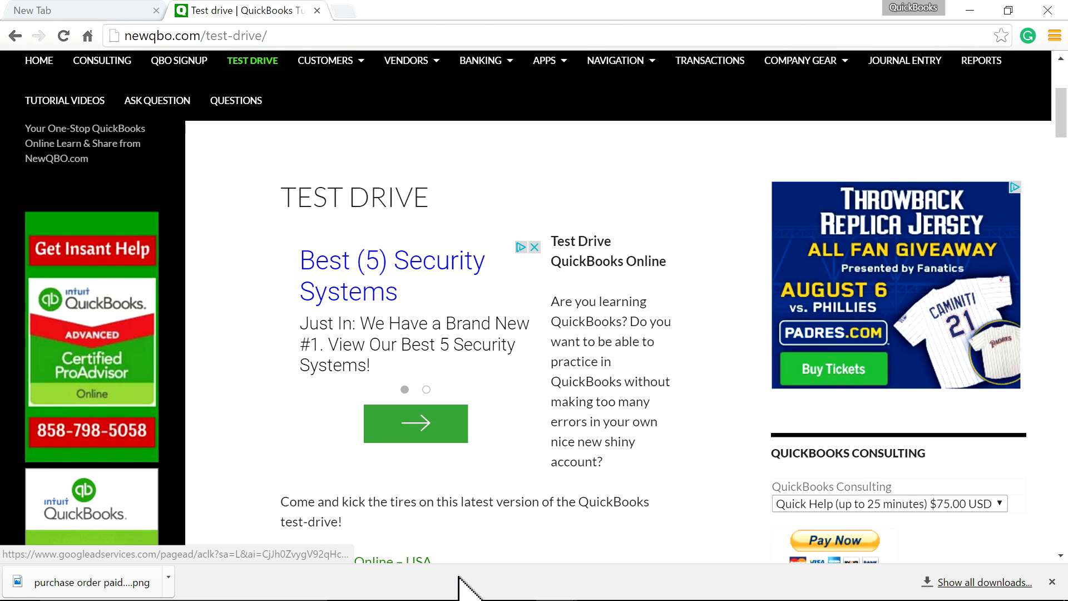
Step: Open the US QuickBooks Online test drive company, entering the security verification code to continue
{"action": "scroll", "coordinate": [471, 273], "scroll_direction": "down", "scroll_amount": 6}
{"action": "left_click", "coordinate": [389, 229]}
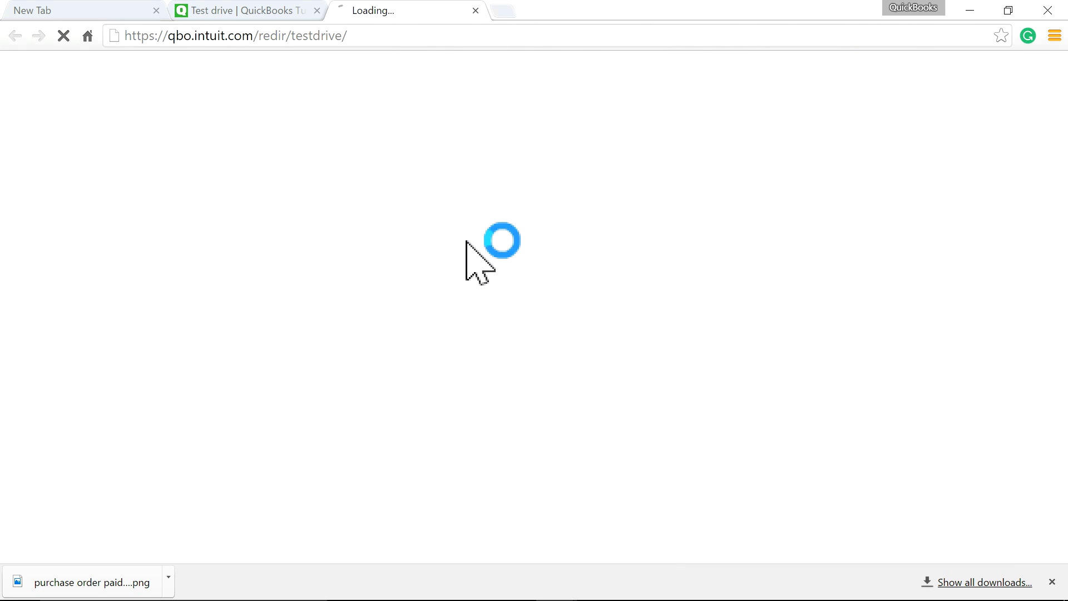
{"action": "left_click", "coordinate": [555, 229]}
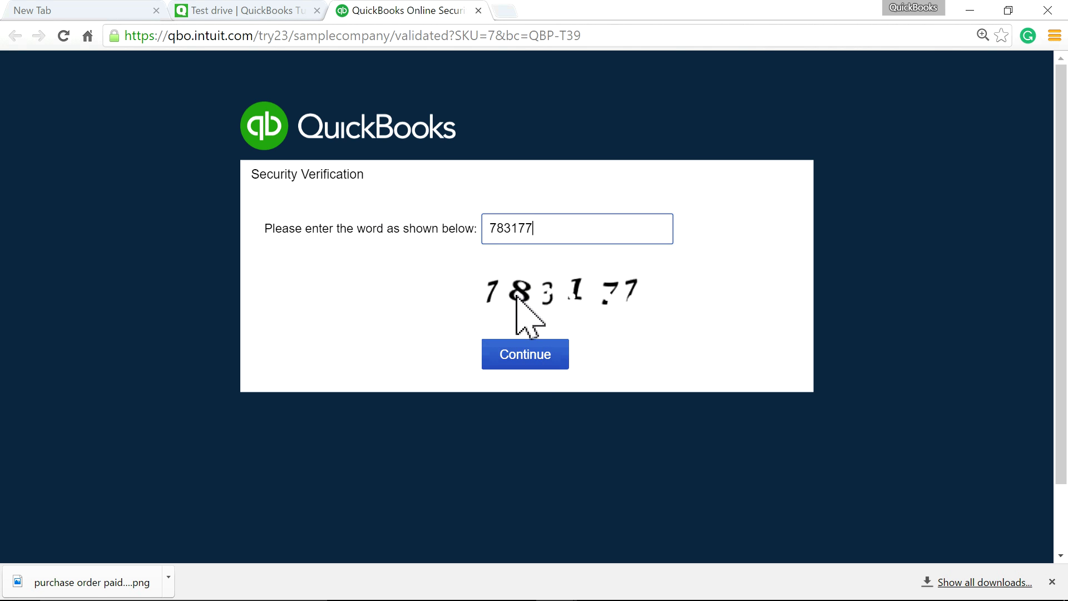
{"action": "left_click", "coordinate": [559, 357]}
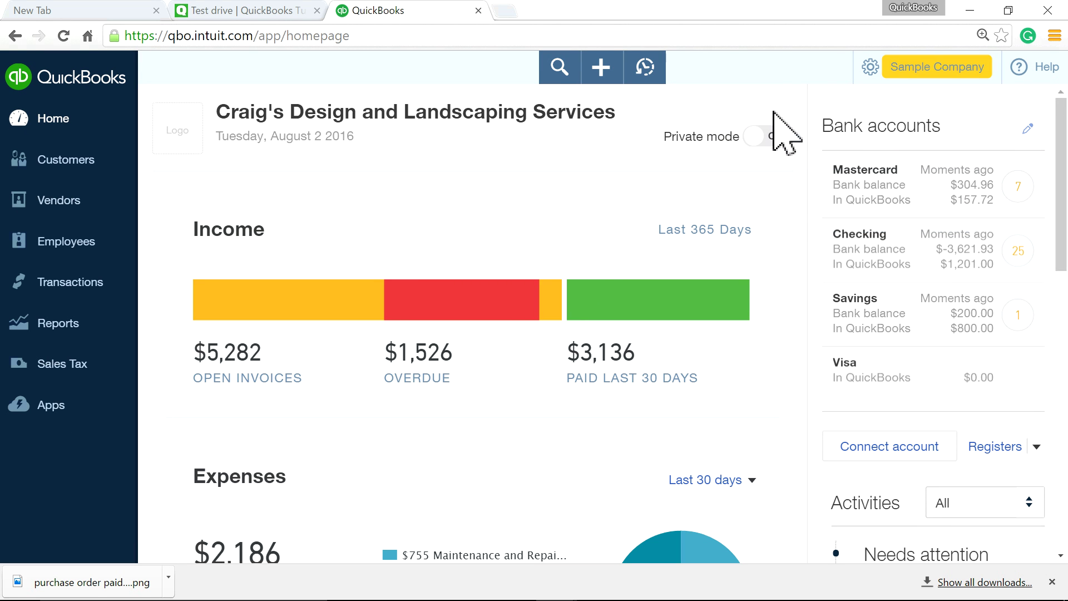
Step: In the Advanced account settings, set the inactivity sign-out time to 3 hours, save it, and finish with the settings
{"action": "left_click", "coordinate": [895, 70]}
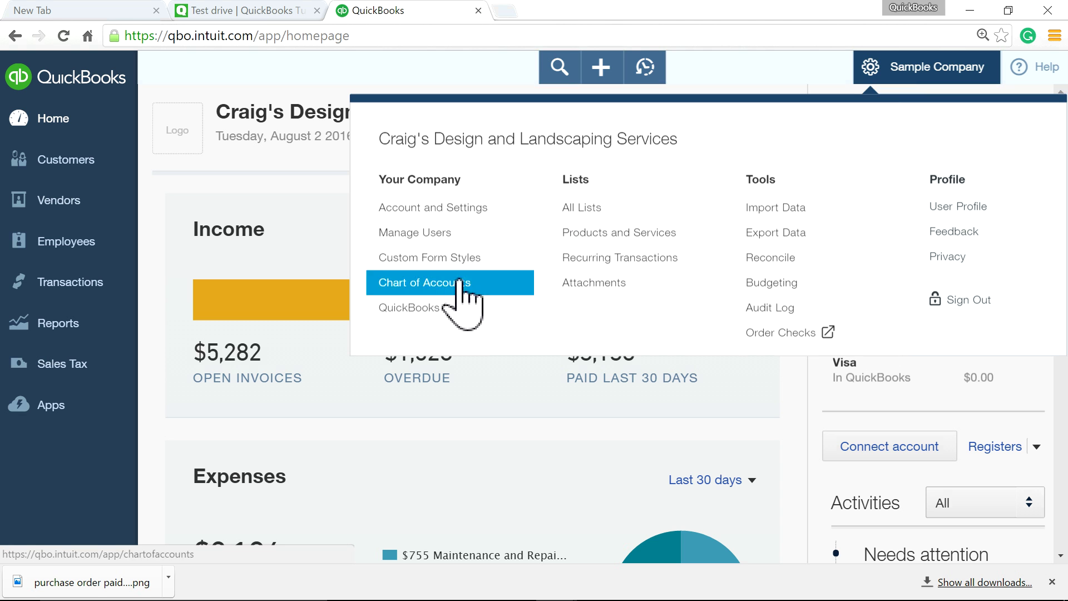
{"action": "left_click", "coordinate": [402, 210]}
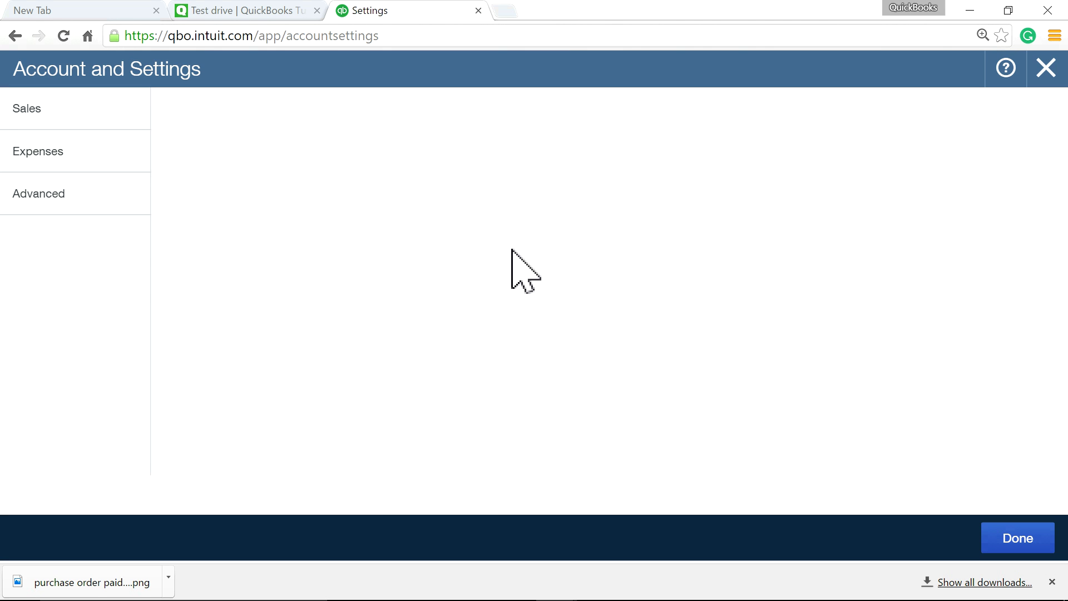
{"action": "scroll", "coordinate": [689, 439], "scroll_direction": "down", "scroll_amount": 15}
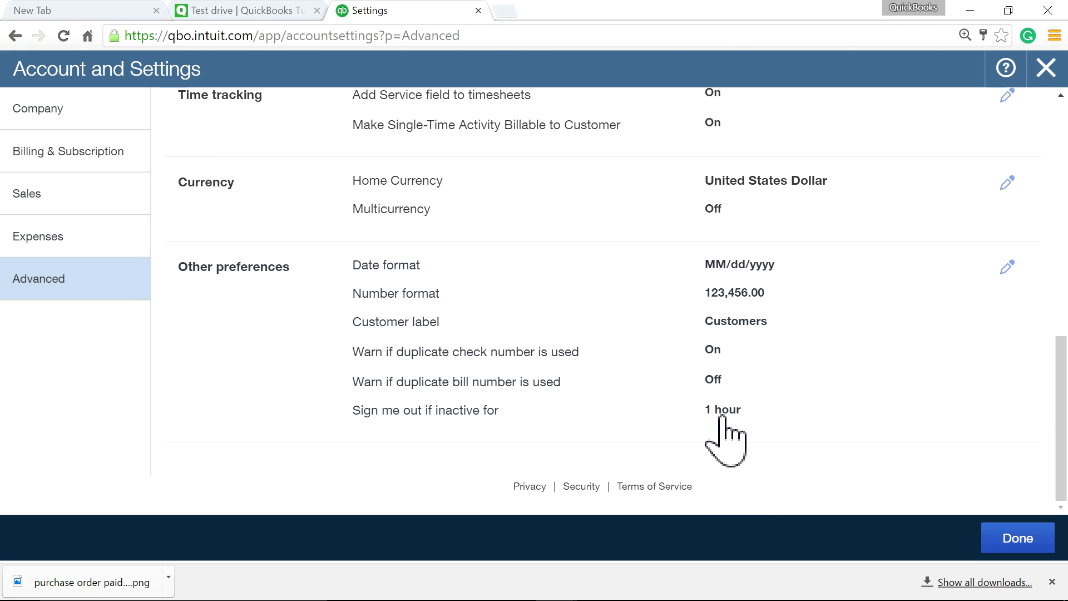
{"action": "left_click", "coordinate": [722, 417]}
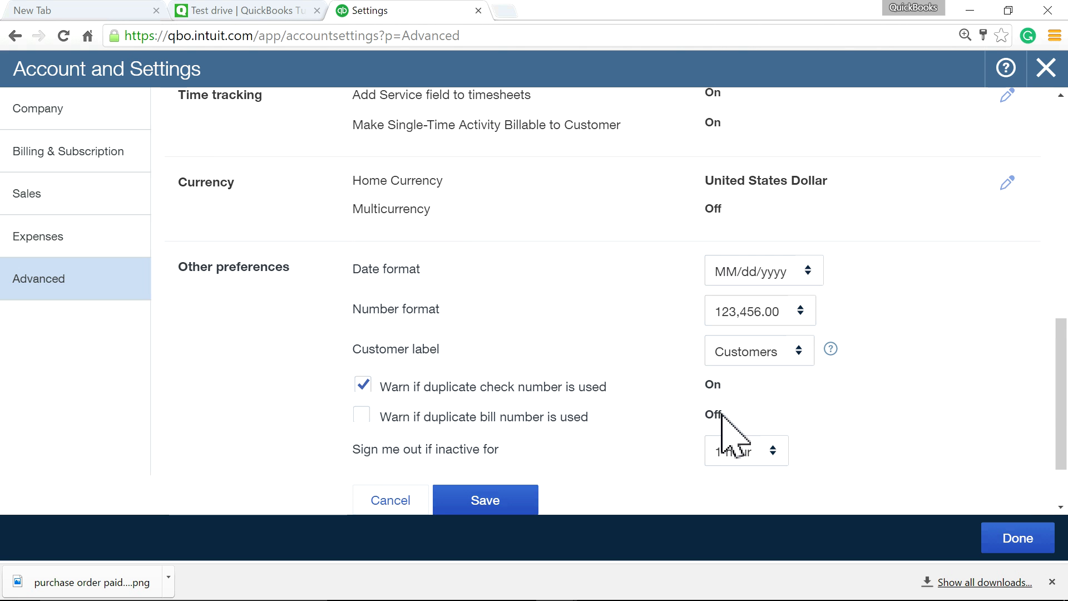
{"action": "left_click", "coordinate": [780, 458]}
{"action": "left_click", "coordinate": [755, 537]}
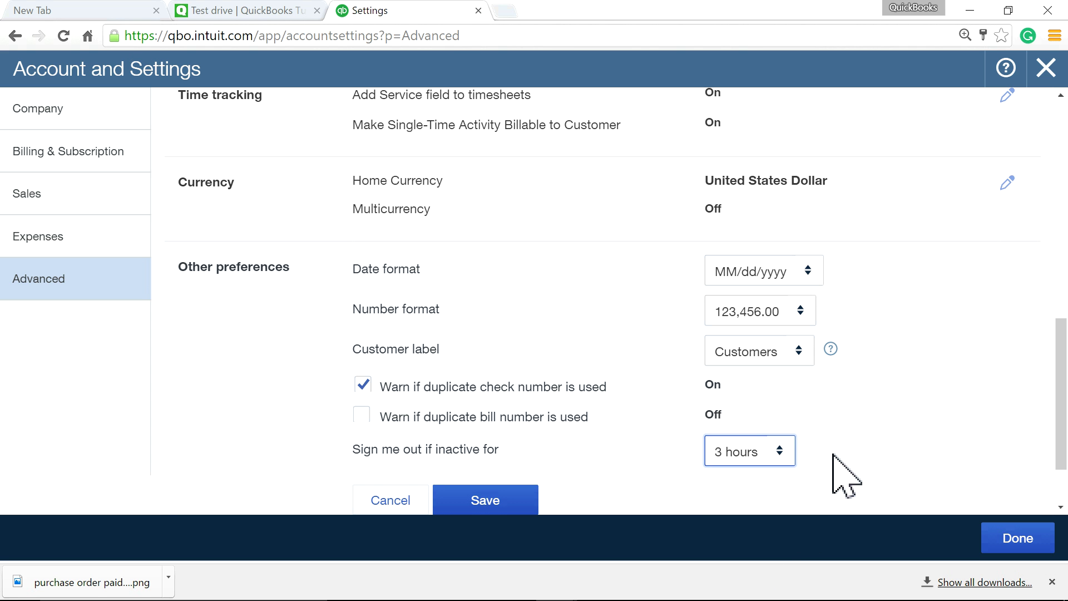
{"action": "scroll", "coordinate": [843, 473], "scroll_direction": "down", "scroll_amount": 2}
{"action": "left_click", "coordinate": [470, 424]}
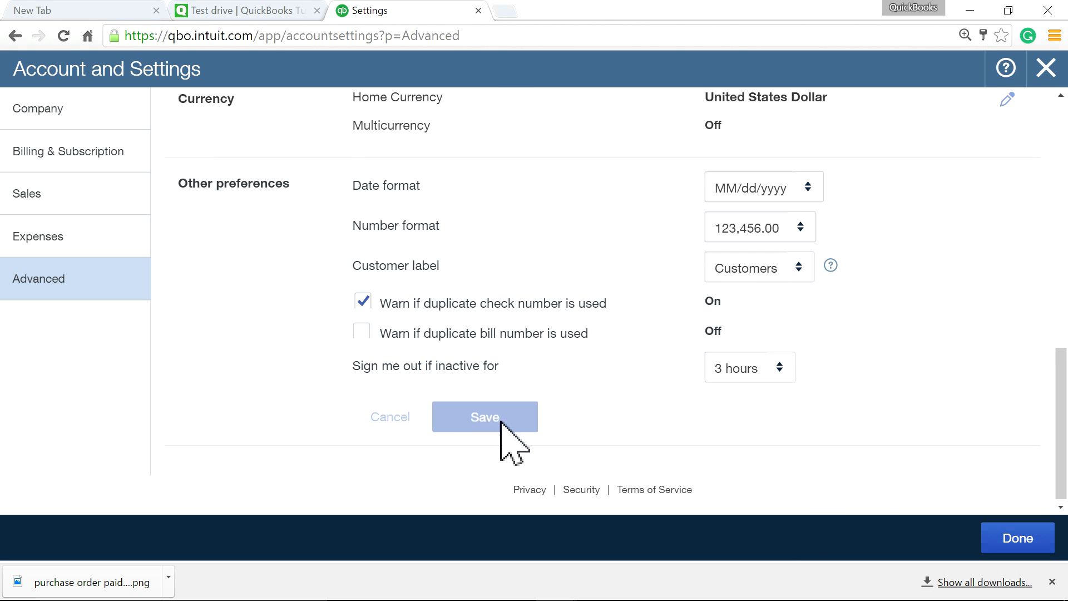
{"action": "left_click", "coordinate": [1002, 537]}
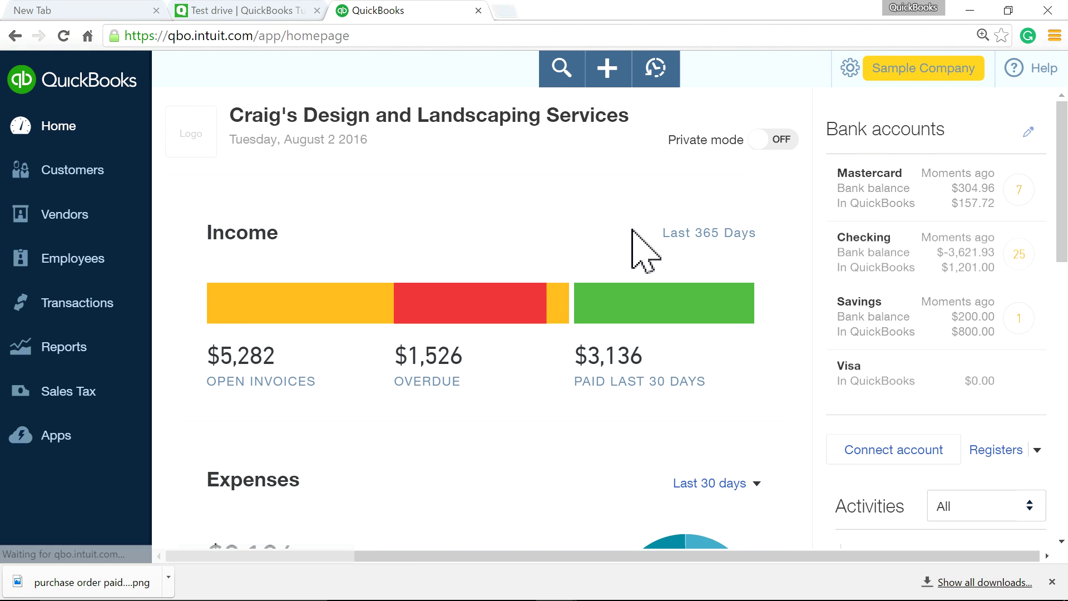
{"action": "left_click", "coordinate": [920, 70]}
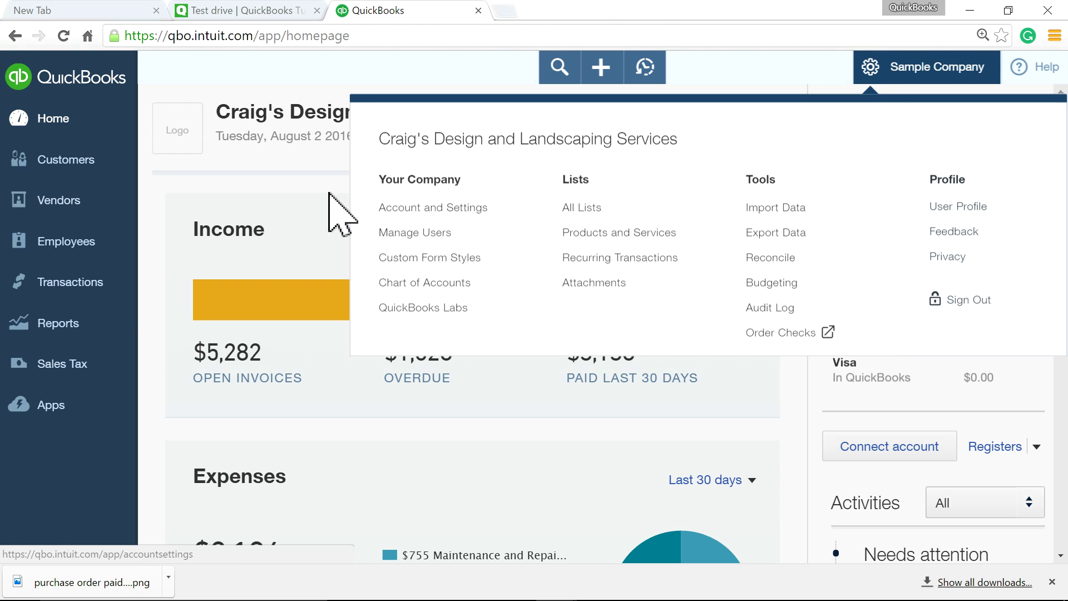
{"action": "left_click", "coordinate": [269, 192]}
{"action": "left_click", "coordinate": [602, 69]}
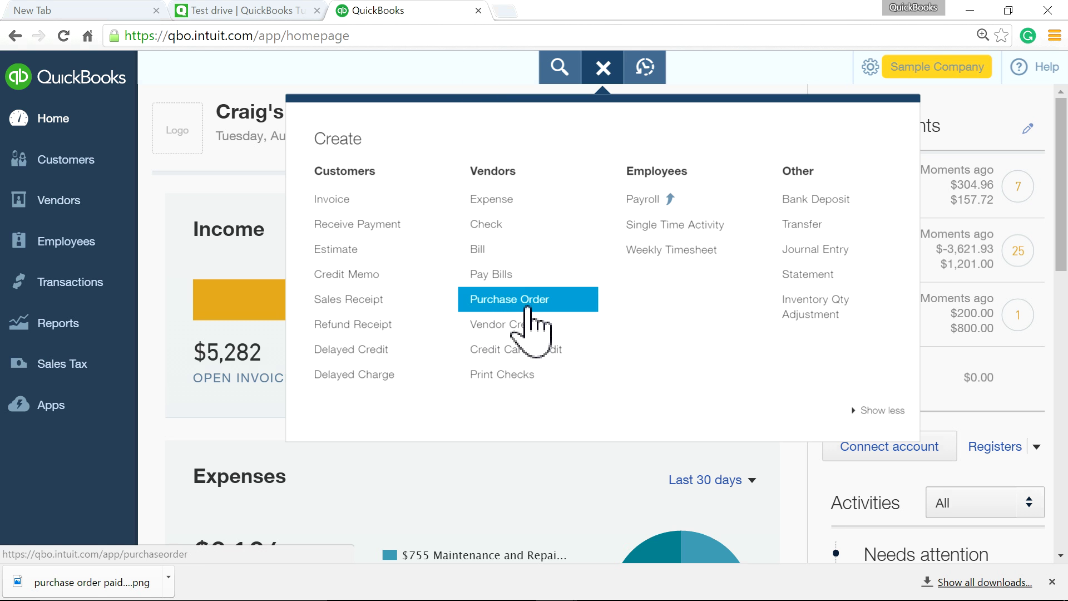
{"action": "left_click", "coordinate": [471, 72]}
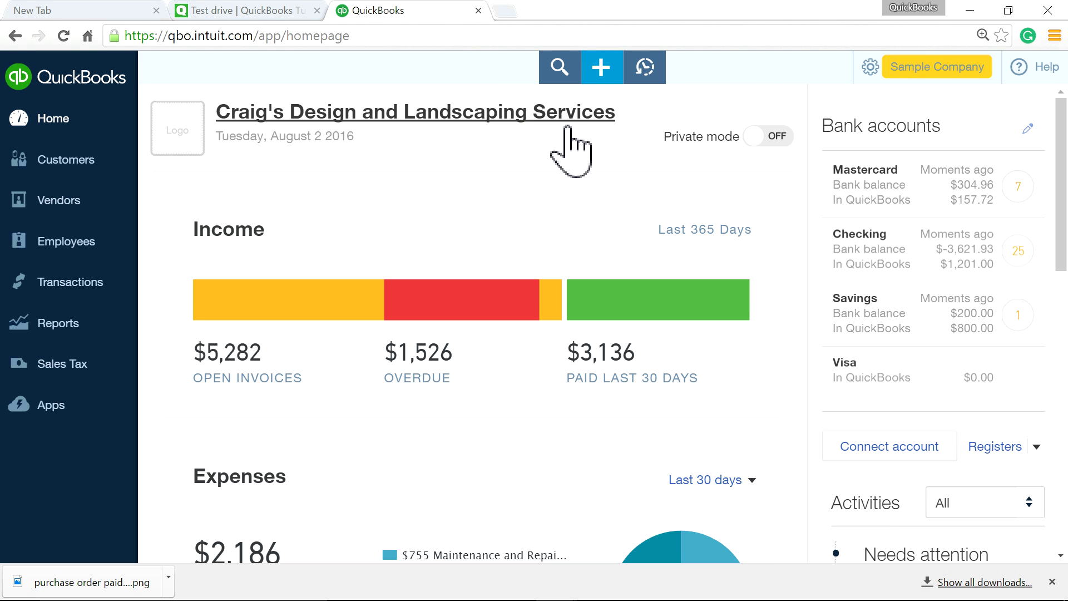
Step: Open the Chart of Accounts and look through the existing bank and credit card accounts
{"action": "left_click", "coordinate": [869, 69]}
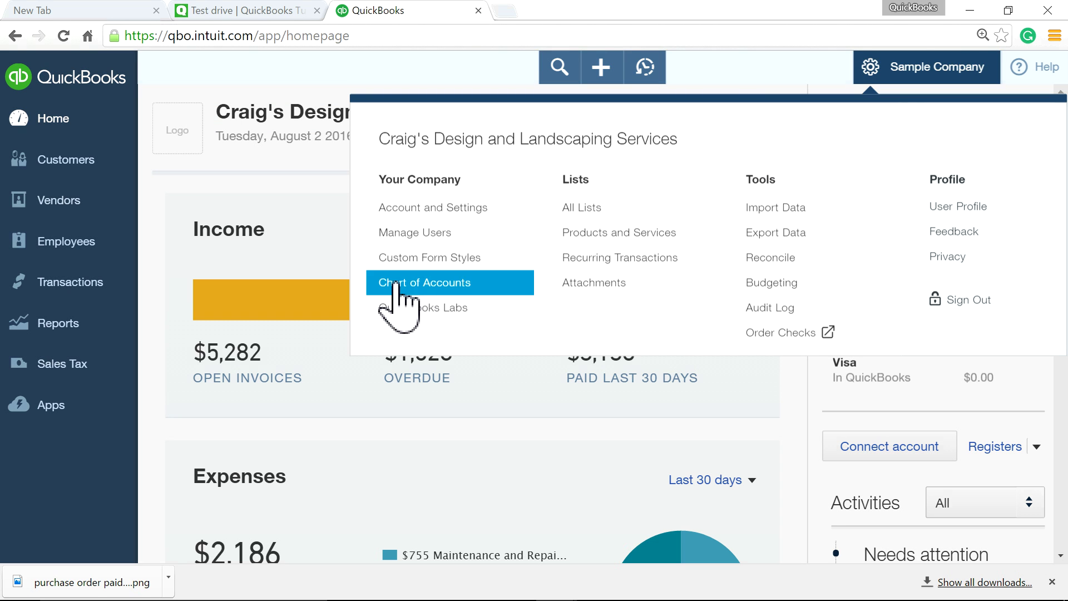
{"action": "left_click", "coordinate": [428, 289]}
{"action": "scroll", "coordinate": [685, 345], "scroll_direction": "down", "scroll_amount": 1}
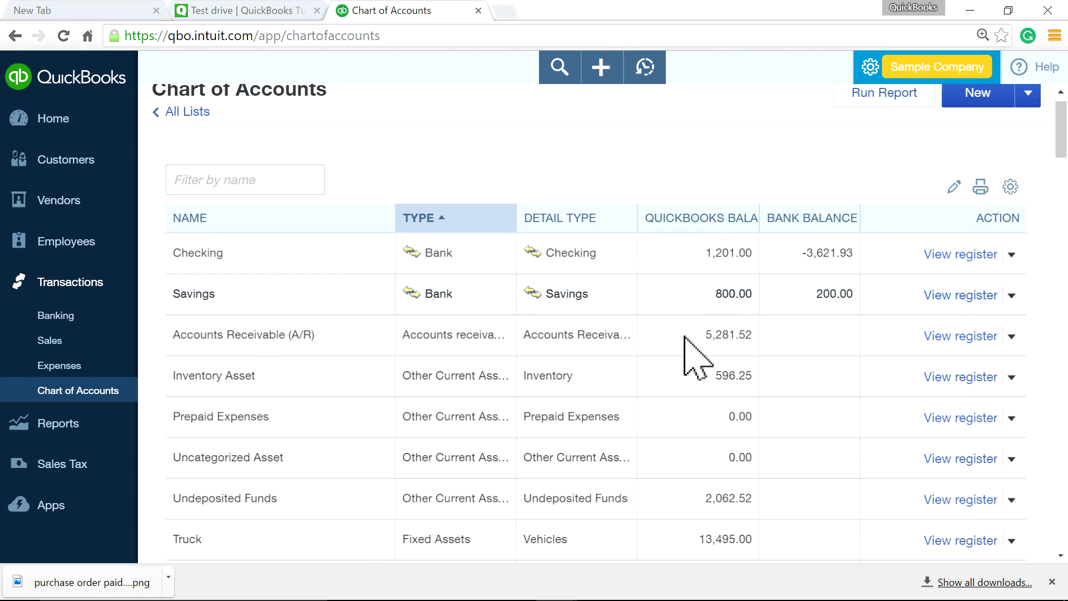
{"action": "scroll", "coordinate": [685, 336], "scroll_direction": "down", "scroll_amount": 7}
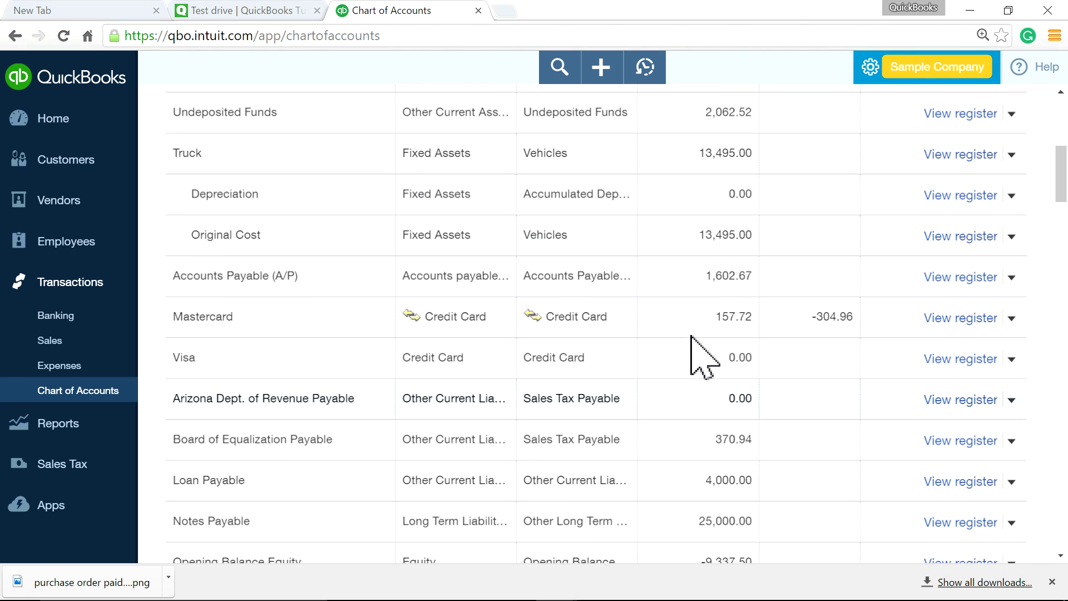
{"action": "scroll", "coordinate": [704, 356], "scroll_direction": "up", "scroll_amount": 6}
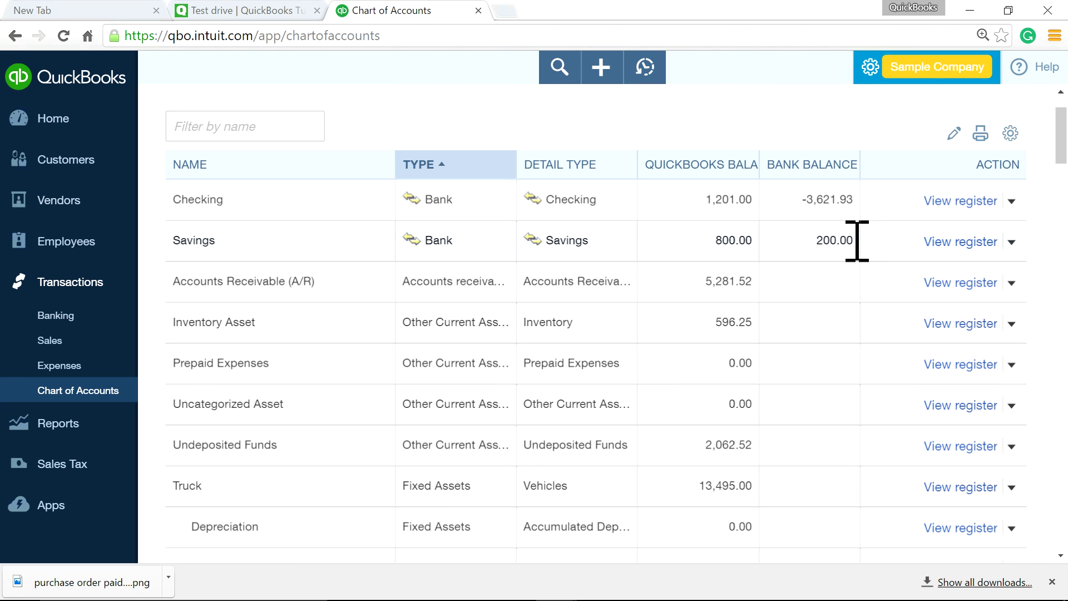
{"action": "scroll", "coordinate": [975, 115], "scroll_direction": "up", "scroll_amount": 2}
Step: Start a new account with the category type Credit Card and name it ABC Finance Company
{"action": "left_click", "coordinate": [979, 123]}
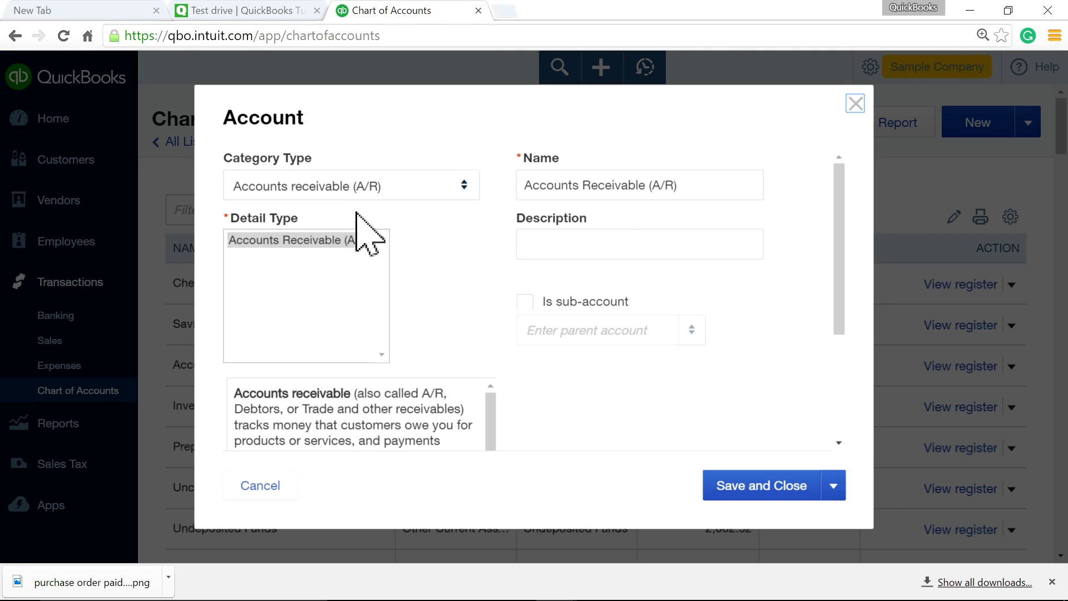
{"action": "left_click", "coordinate": [462, 189]}
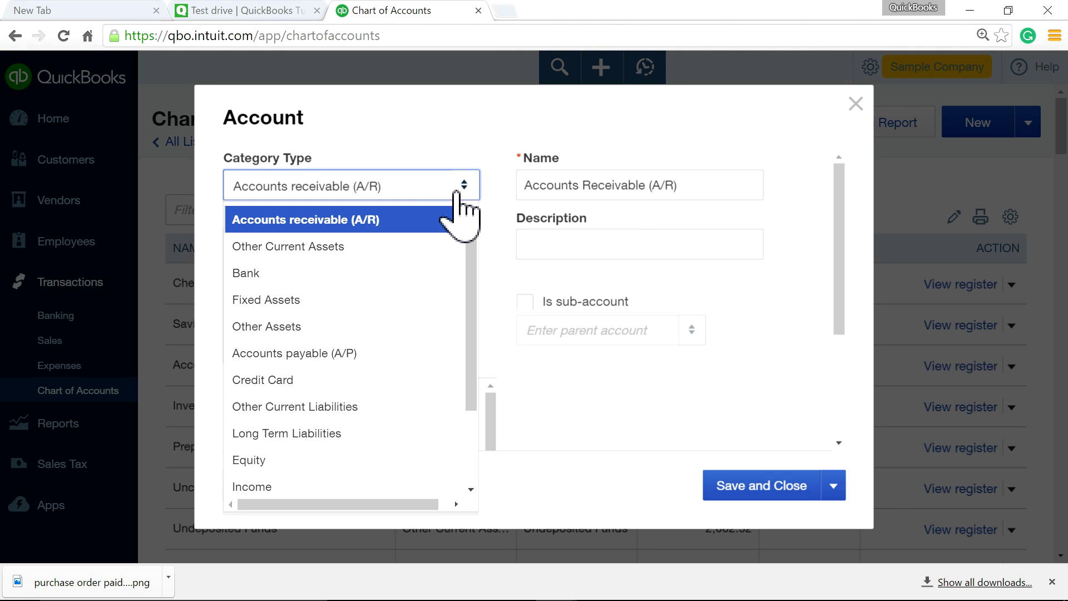
{"action": "left_click", "coordinate": [371, 384]}
{"action": "left_click_drag", "start_coordinate": [630, 189], "coordinate": [513, 185]}
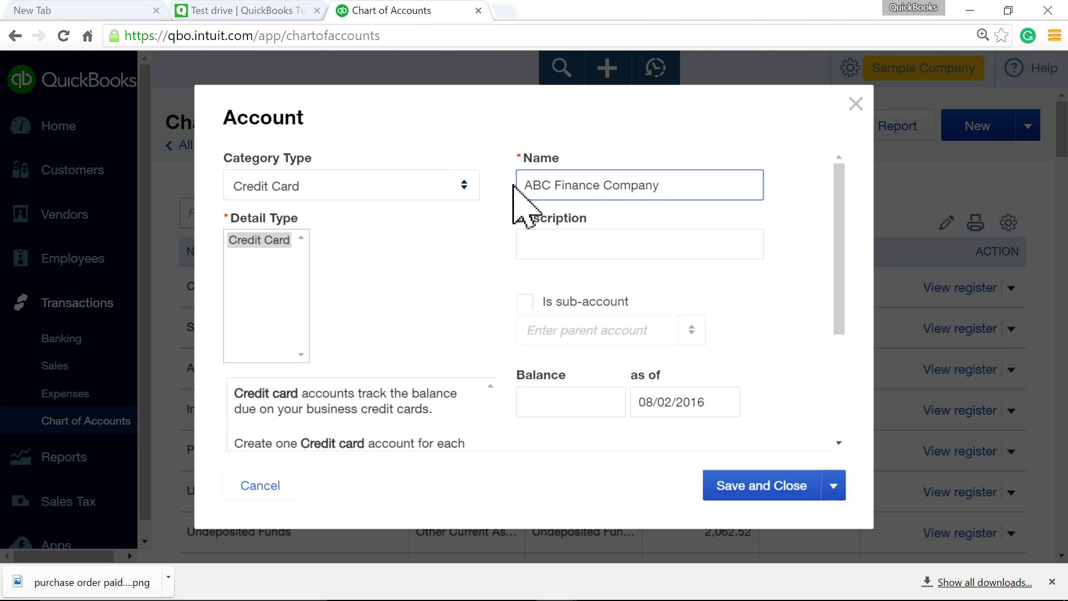
Step: Copy the account name ABC Finance Company into the description, and save and close the account
{"action": "left_click_drag", "start_coordinate": [686, 186], "coordinate": [509, 186]}
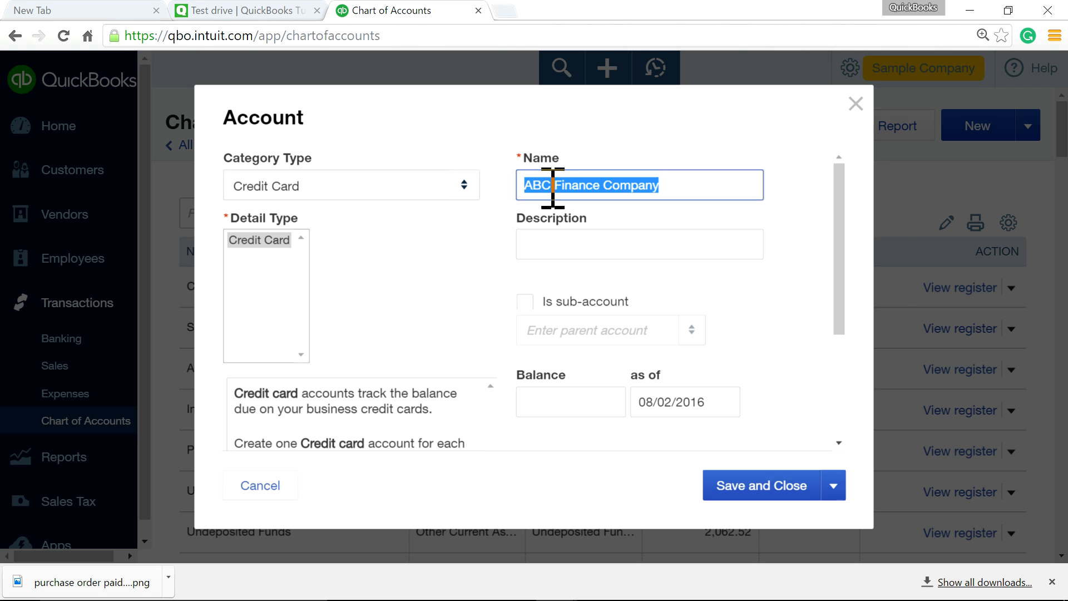
{"action": "right_click", "coordinate": [589, 185]}
{"action": "left_click", "coordinate": [626, 217]}
{"action": "left_click", "coordinate": [590, 243]}
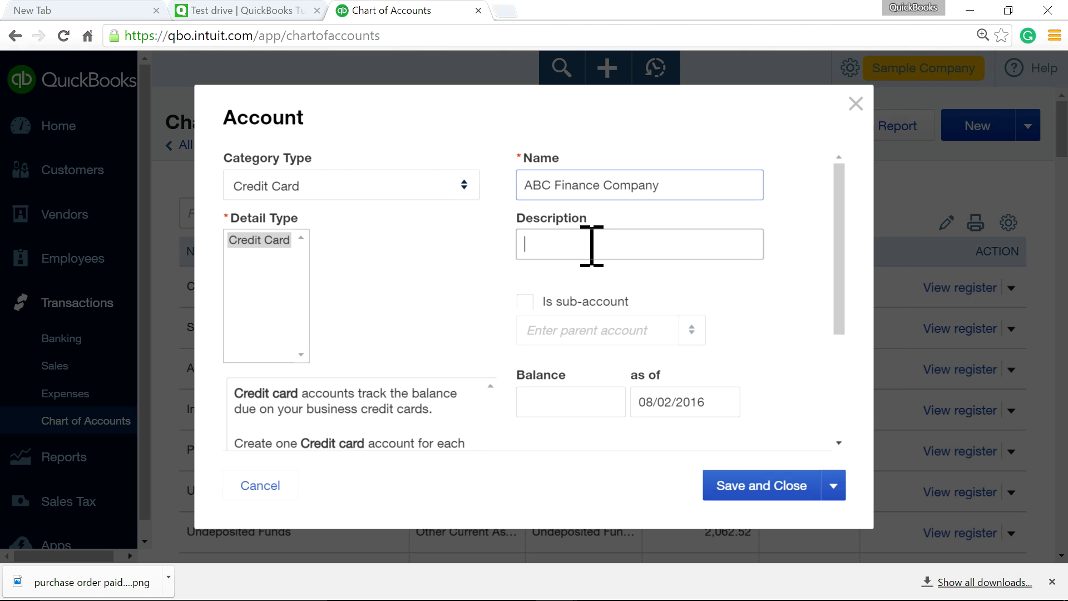
{"action": "right_click", "coordinate": [589, 245]}
{"action": "left_click", "coordinate": [627, 345]}
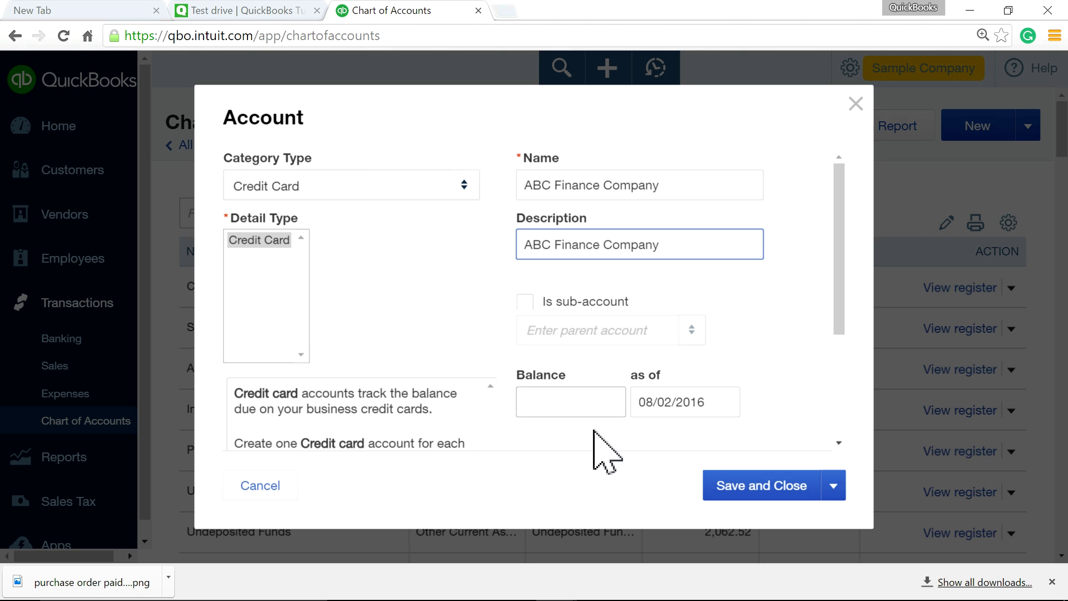
{"action": "left_click", "coordinate": [792, 485]}
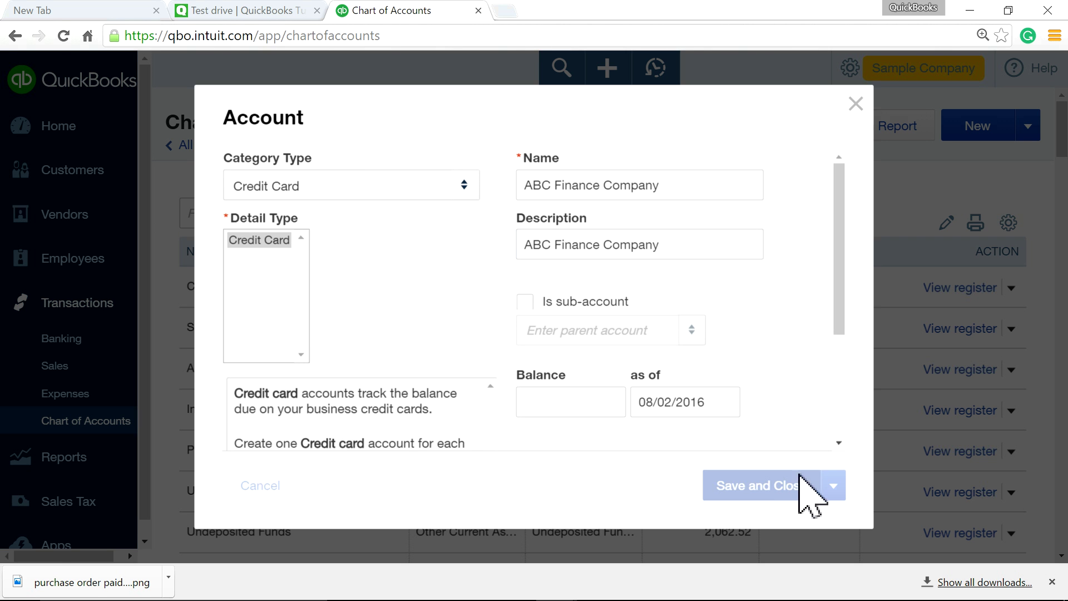
Step: Open the Products and Services list and start a new non-inventory item named Purchases
{"action": "scroll", "coordinate": [801, 423], "scroll_direction": "down", "scroll_amount": 3}
{"action": "scroll", "coordinate": [812, 434], "scroll_direction": "up", "scroll_amount": 3}
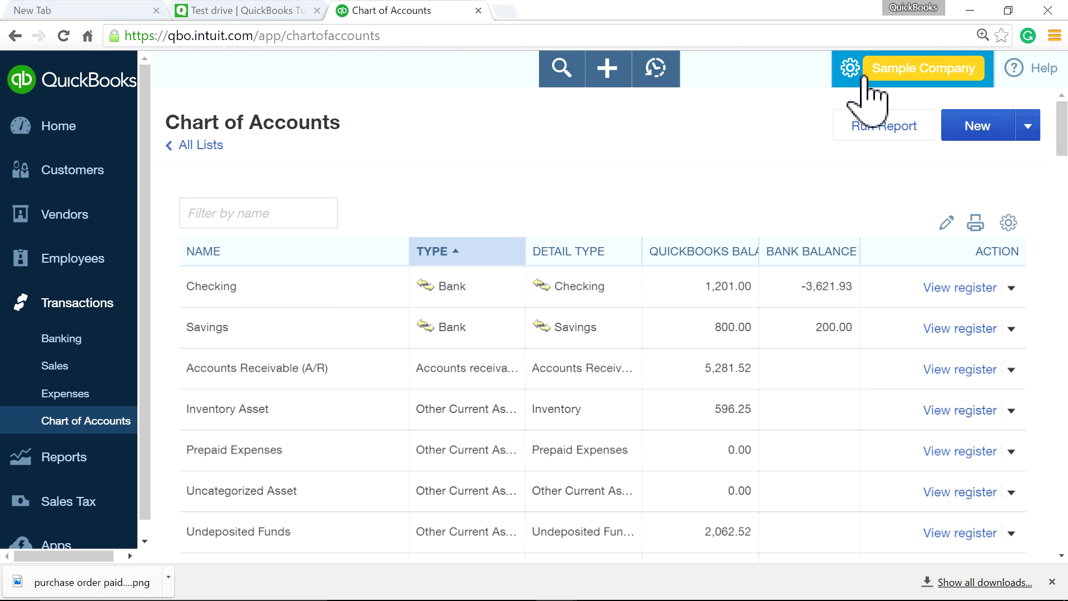
{"action": "left_click", "coordinate": [864, 79]}
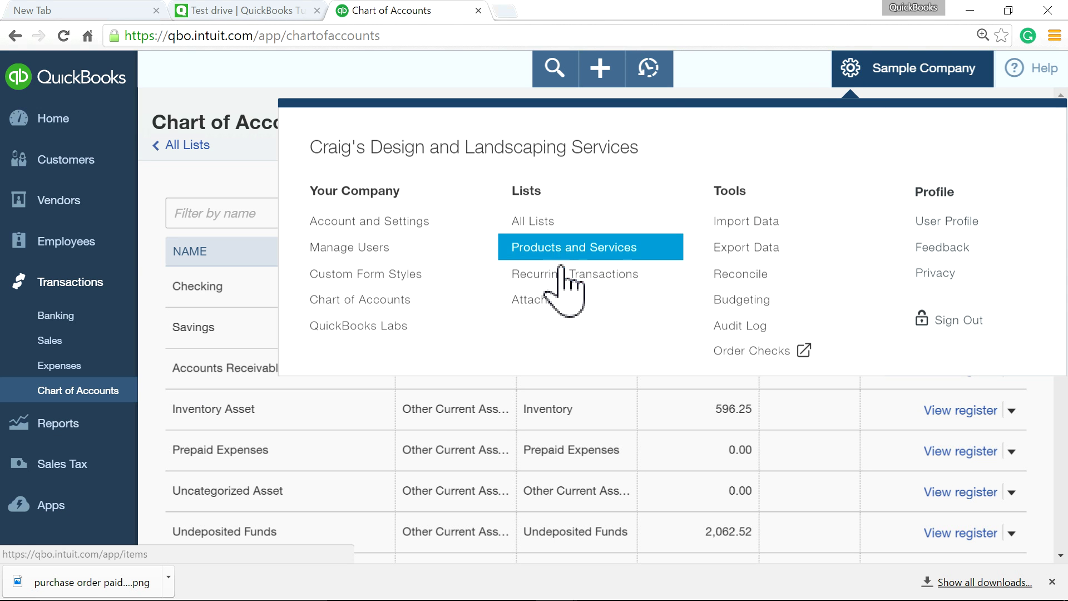
{"action": "left_click", "coordinate": [559, 246]}
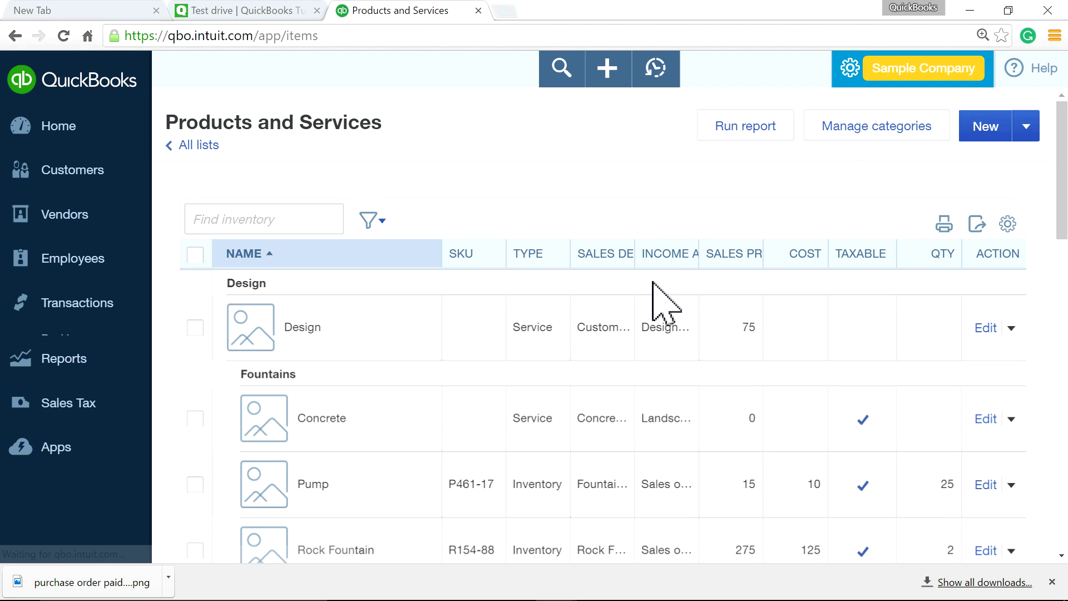
{"action": "scroll", "coordinate": [667, 301], "scroll_direction": "down", "scroll_amount": 4}
{"action": "scroll", "coordinate": [679, 298], "scroll_direction": "up", "scroll_amount": 4}
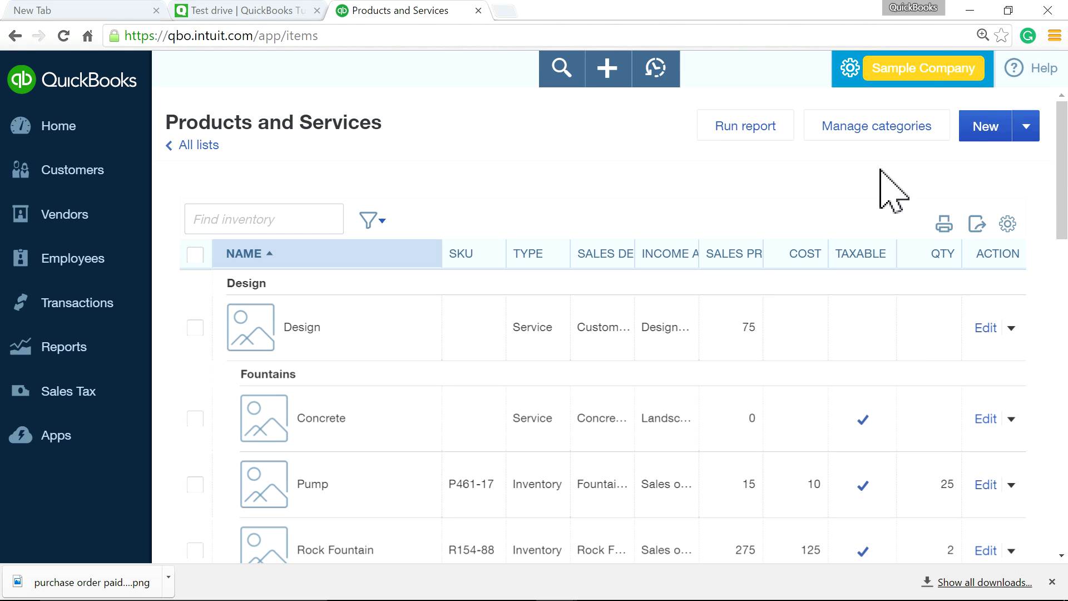
{"action": "left_click", "coordinate": [979, 128]}
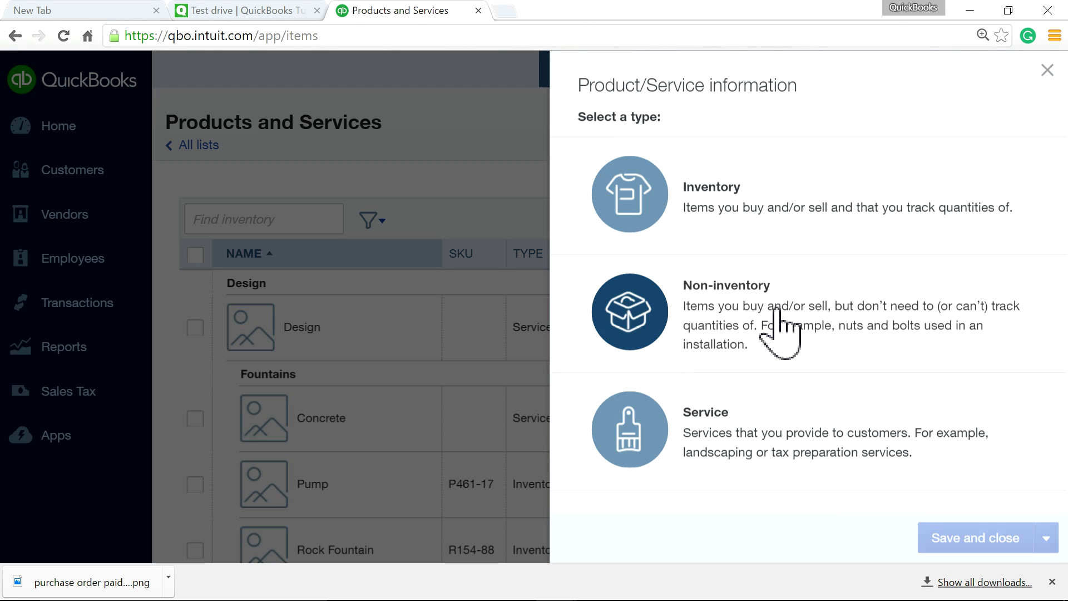
{"action": "left_click", "coordinate": [779, 325]}
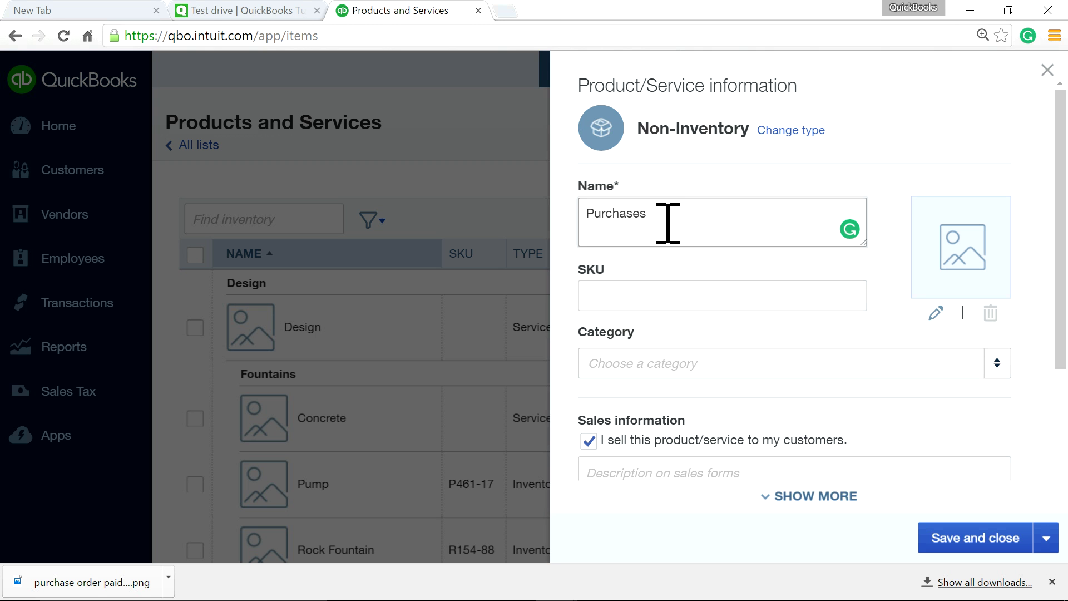
Step: Copy the item name Purchases into the SKU and the sales description
{"action": "left_click_drag", "start_coordinate": [647, 217], "coordinate": [591, 213]}
{"action": "right_click", "coordinate": [606, 211]}
{"action": "left_click", "coordinate": [632, 241]}
{"action": "left_click", "coordinate": [636, 296]}
{"action": "right_click", "coordinate": [636, 296]}
{"action": "left_click", "coordinate": [677, 405]}
{"action": "scroll", "coordinate": [729, 420], "scroll_direction": "down", "scroll_amount": 3}
{"action": "left_click", "coordinate": [680, 325]}
{"action": "right_click", "coordinate": [679, 323]}
{"action": "left_click", "coordinate": [708, 428]}
Step: Mark the item as purchased from a vendor with the purchase description Purchases, and save and close it
{"action": "scroll", "coordinate": [693, 411], "scroll_direction": "down", "scroll_amount": 1}
{"action": "left_click", "coordinate": [589, 390]}
{"action": "left_click", "coordinate": [607, 465]}
{"action": "scroll", "coordinate": [682, 469], "scroll_direction": "down", "scroll_amount": 2}
{"action": "left_click", "coordinate": [662, 386]}
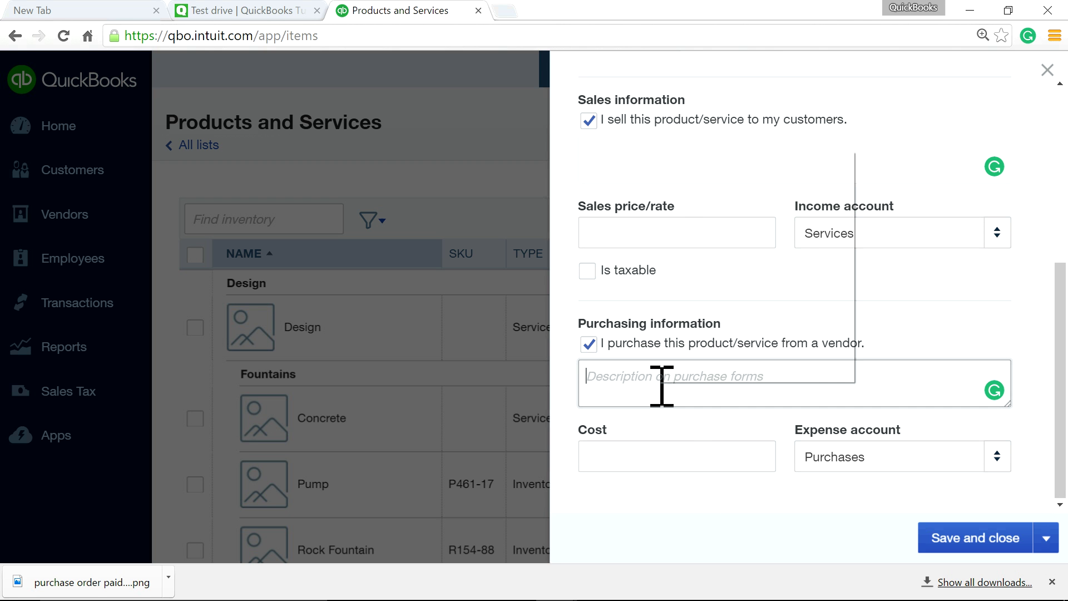
{"action": "right_click", "coordinate": [689, 383]}
{"action": "left_click", "coordinate": [693, 271]}
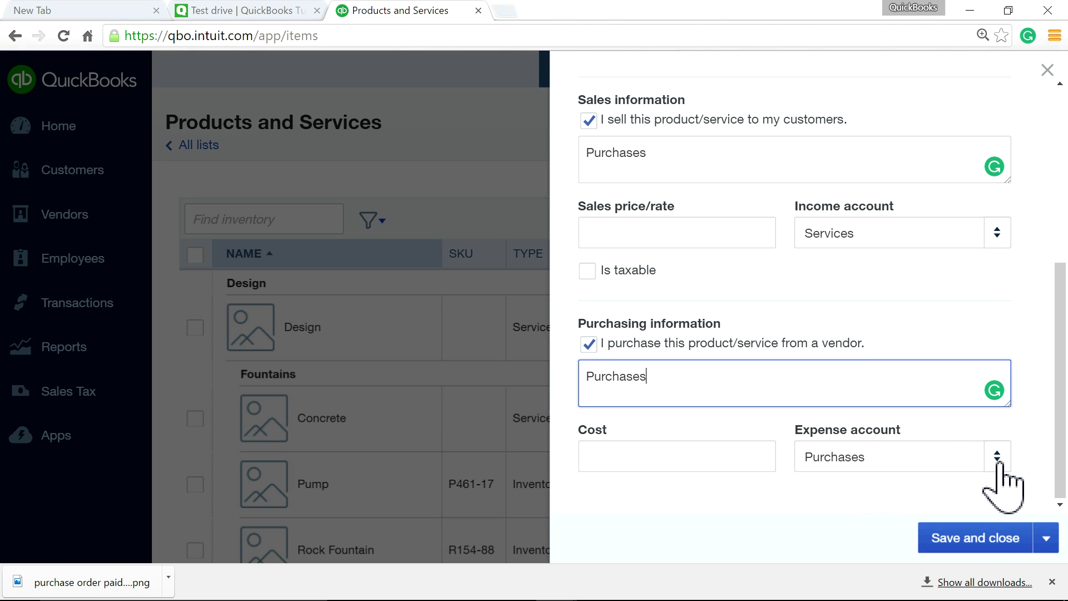
{"action": "left_click", "coordinate": [981, 538]}
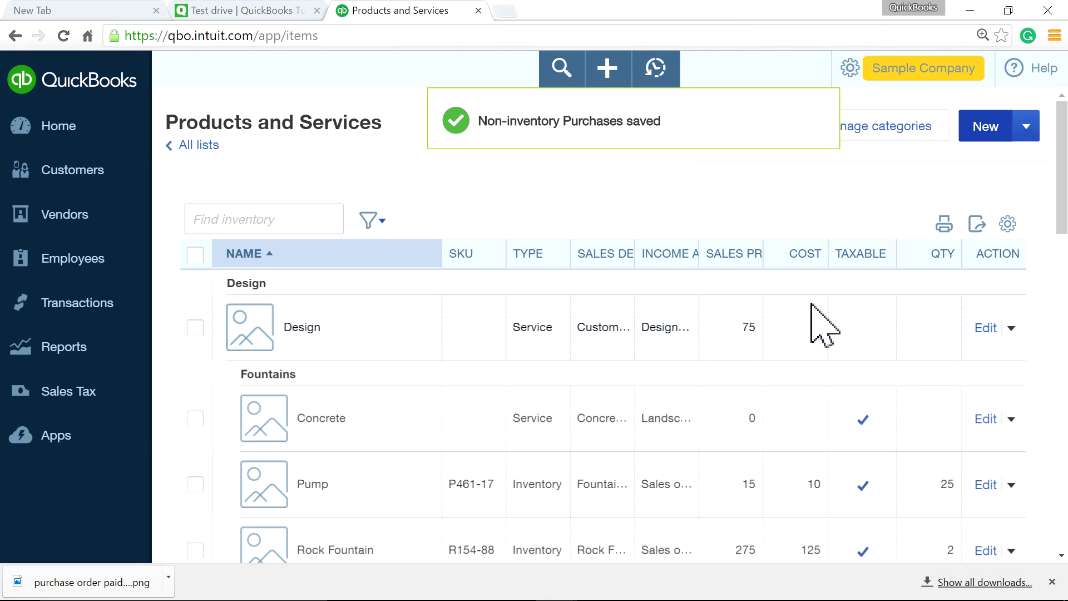
Step: Create a new purchase order for the vendor Ellis Equipment Rental
{"action": "left_click", "coordinate": [612, 71]}
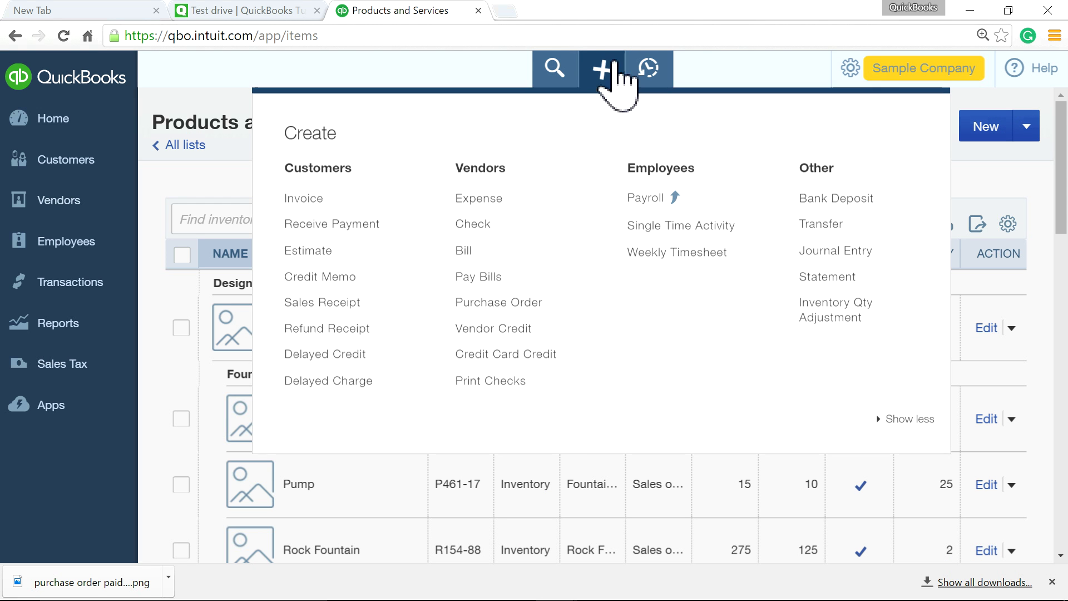
{"action": "left_click", "coordinate": [507, 316]}
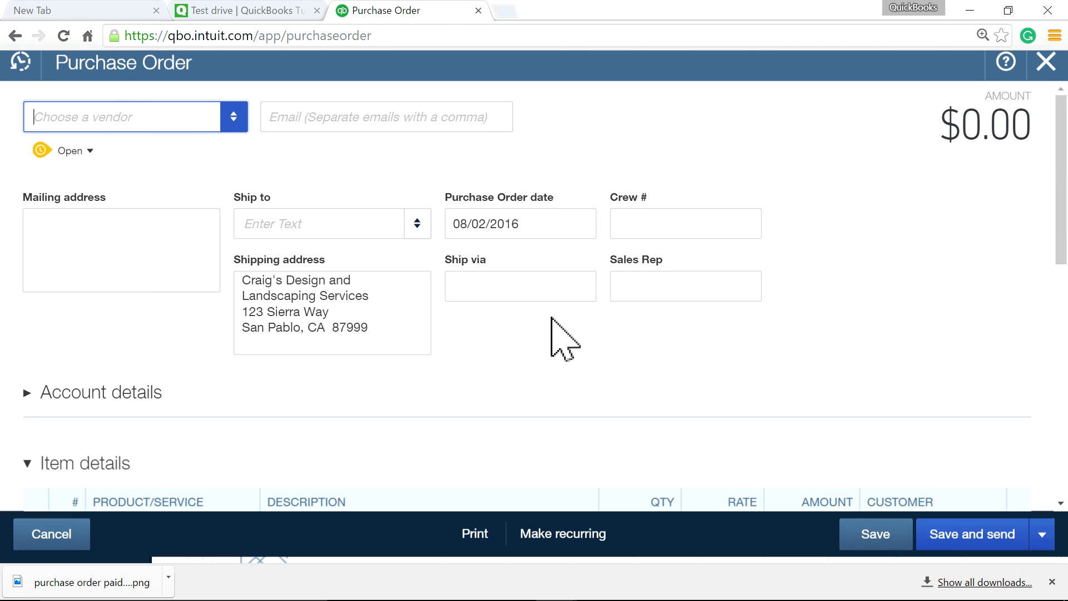
{"action": "left_click", "coordinate": [235, 121]}
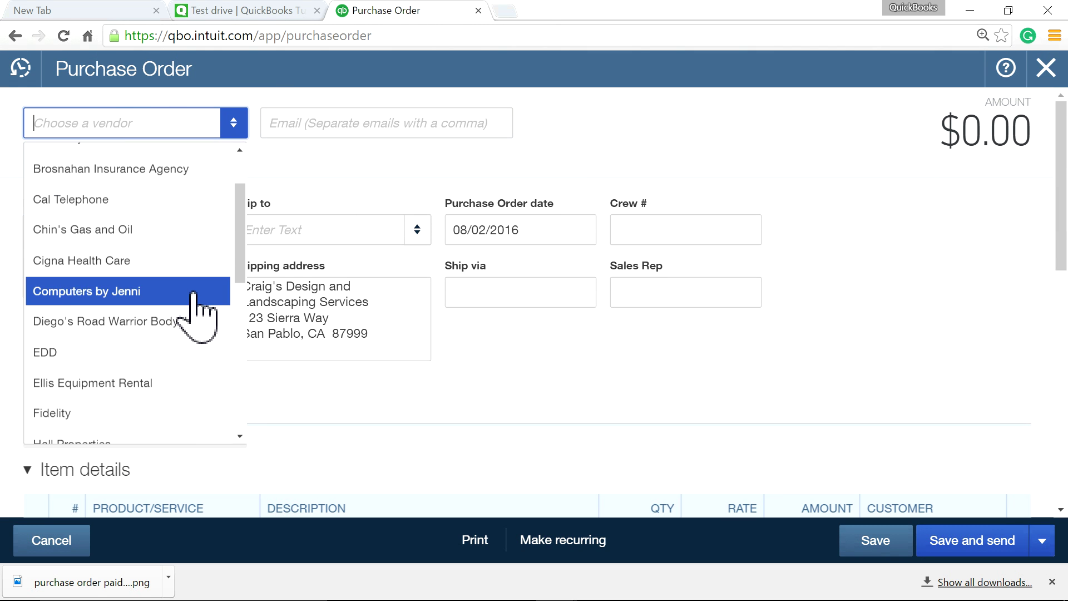
{"action": "left_click", "coordinate": [159, 383]}
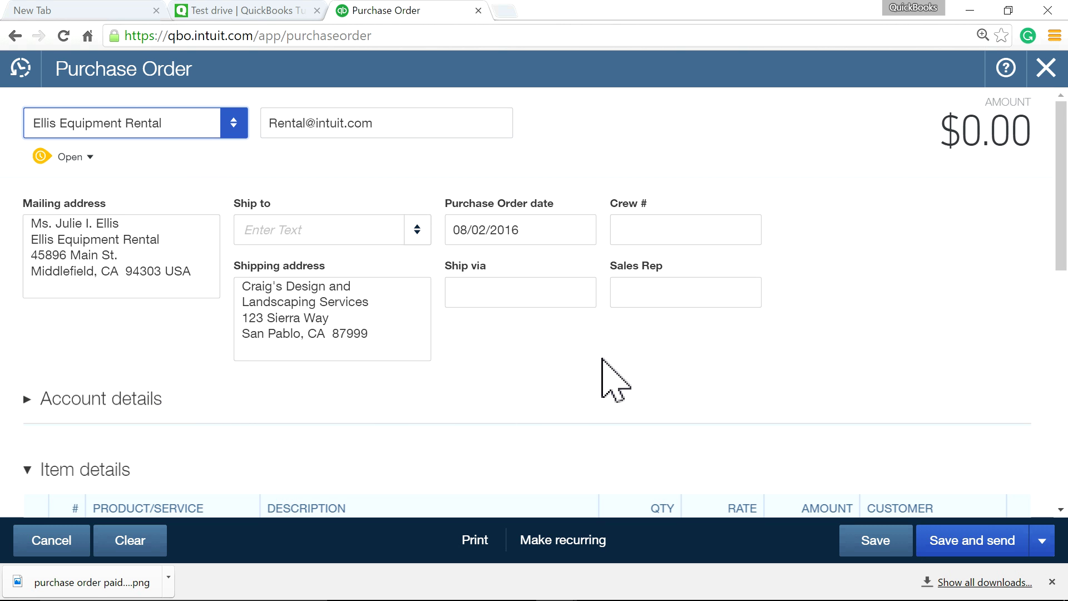
Step: Add a Purchases item line with an amount of 5000, and save and close the purchase order
{"action": "scroll", "coordinate": [602, 360], "scroll_direction": "down", "scroll_amount": 6}
{"action": "scroll", "coordinate": [603, 360], "scroll_direction": "up", "scroll_amount": 2}
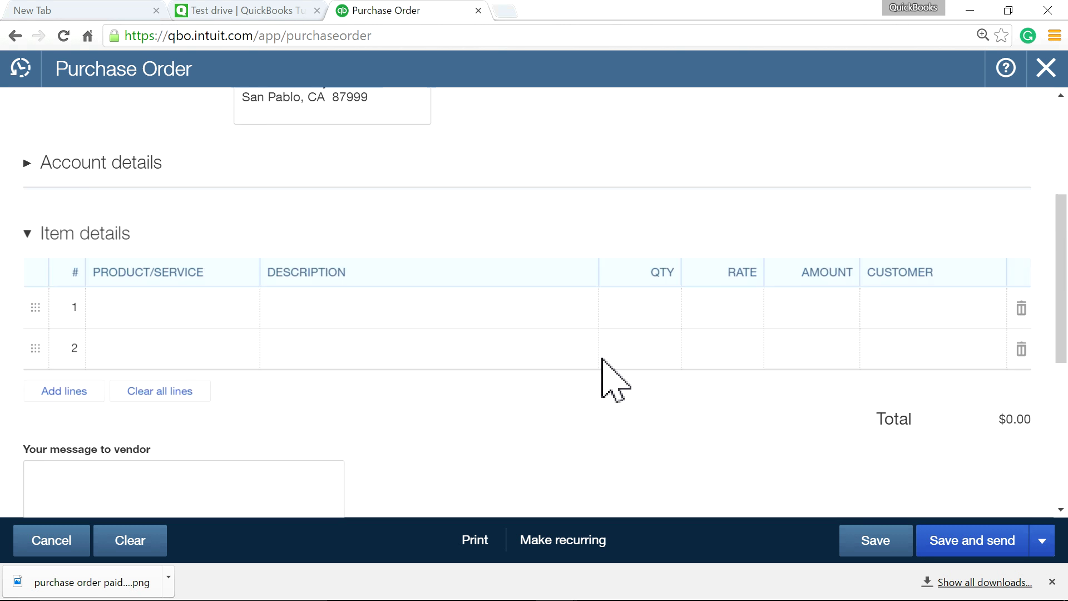
{"action": "left_click", "coordinate": [222, 298]}
{"action": "type", "text": "pur"}
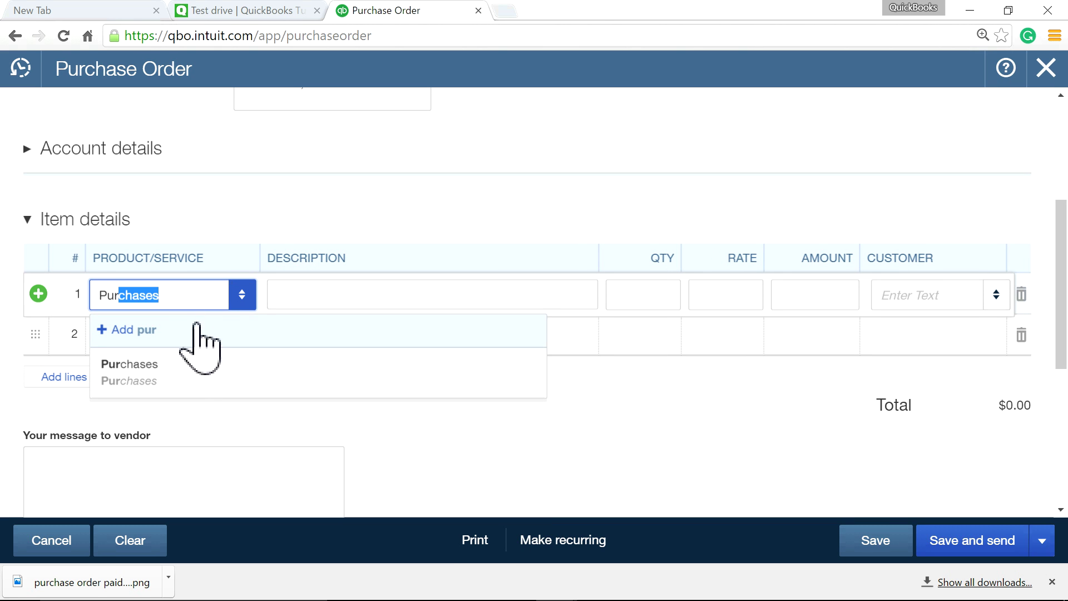
{"action": "left_click", "coordinate": [192, 372]}
{"action": "left_click", "coordinate": [820, 288]}
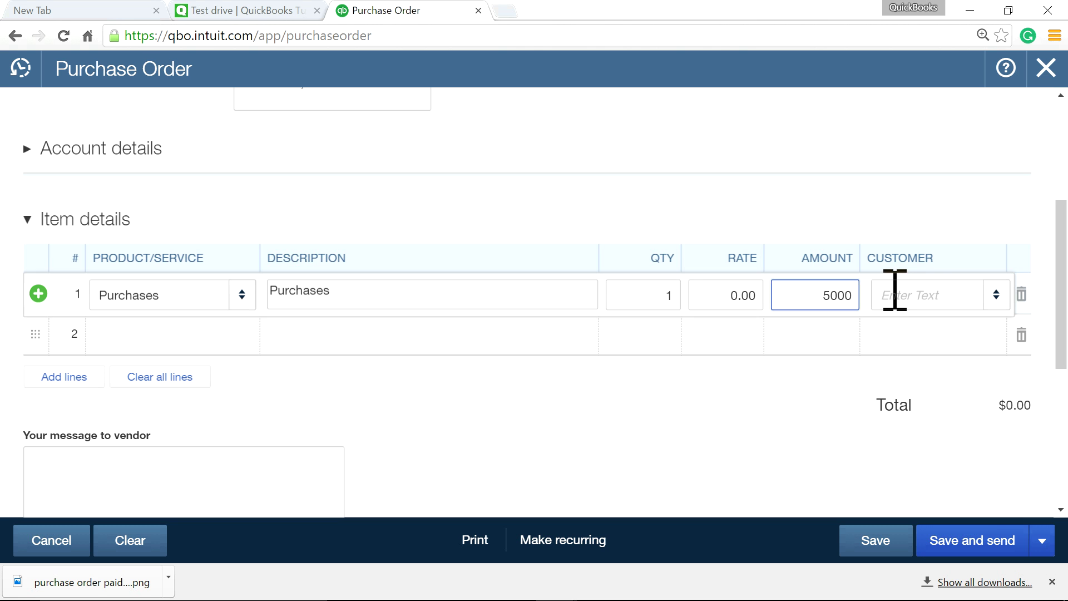
{"action": "left_click", "coordinate": [855, 210]}
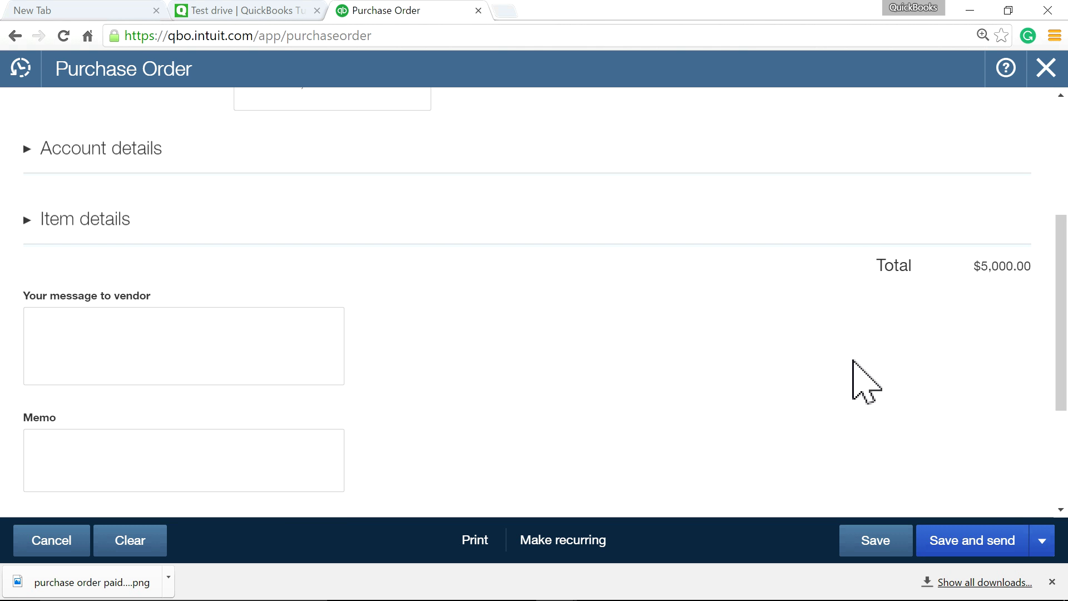
{"action": "left_click", "coordinate": [1041, 540]}
{"action": "left_click", "coordinate": [948, 508]}
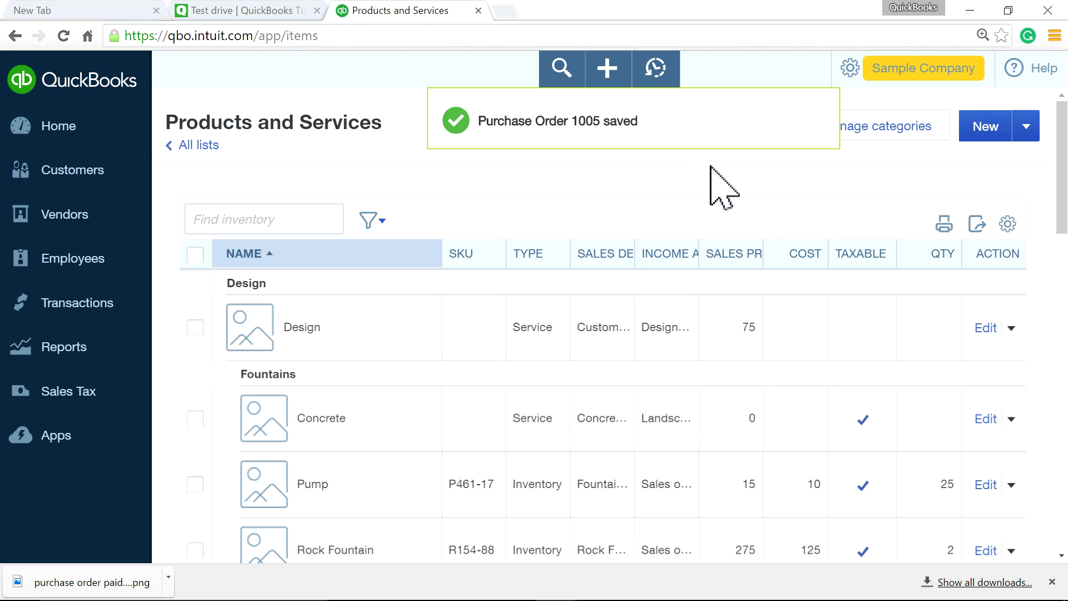
Step: Start a new expense and set its payment account to the ABC Finance Company credit card account
{"action": "left_click", "coordinate": [609, 72]}
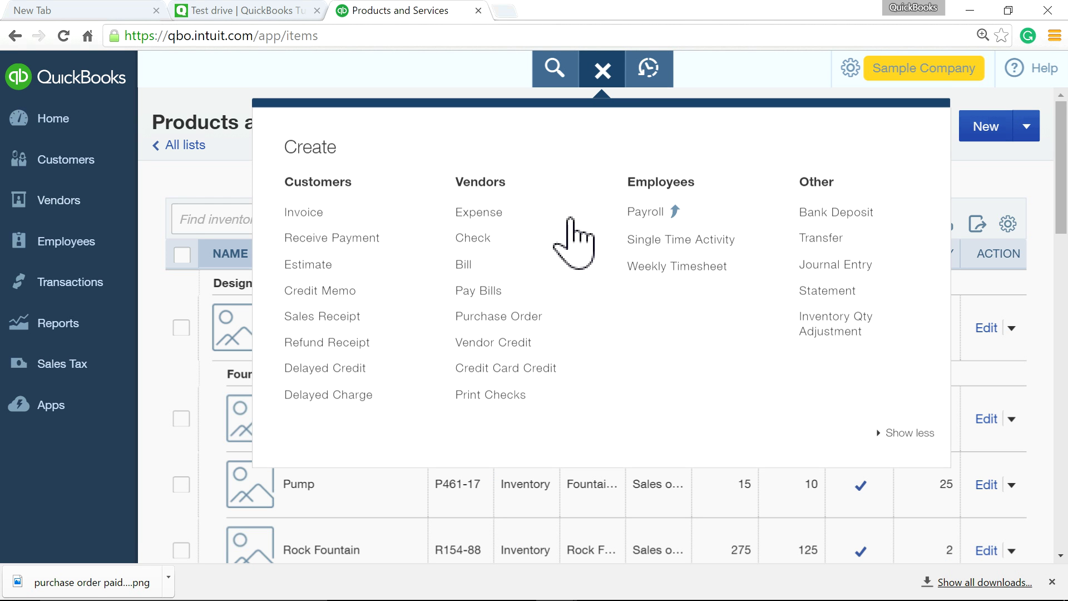
{"action": "left_click", "coordinate": [500, 222]}
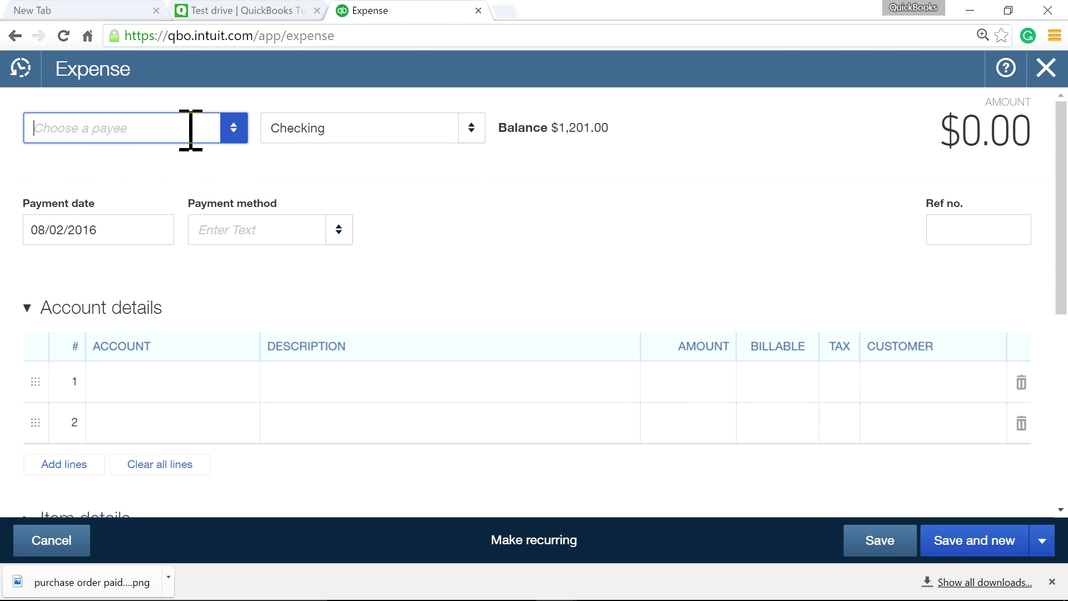
{"action": "left_click", "coordinate": [470, 128]}
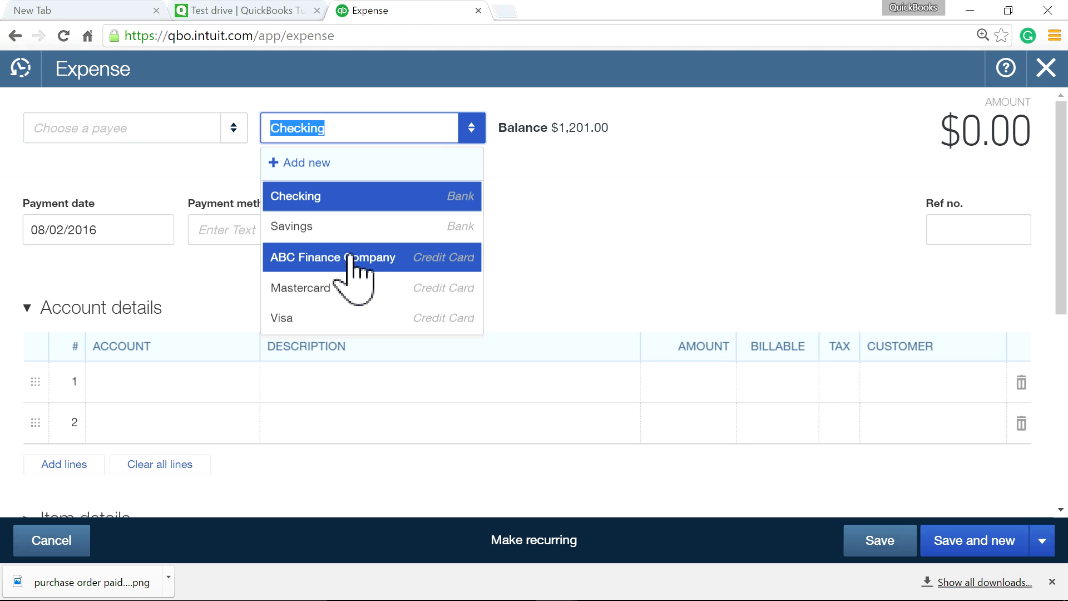
{"action": "left_click", "coordinate": [358, 261]}
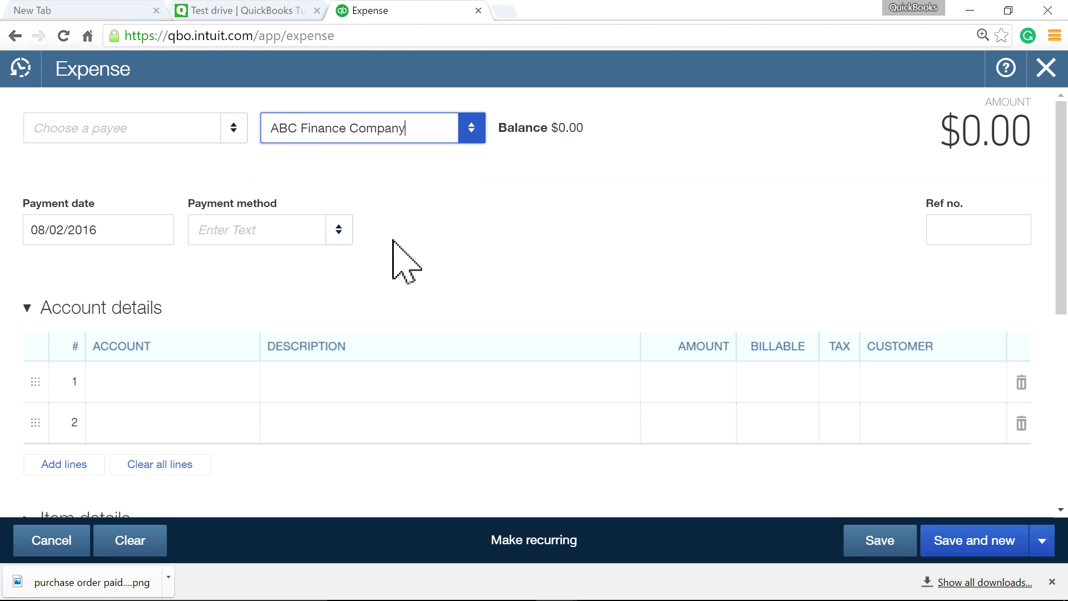
{"action": "left_click", "coordinate": [470, 138]}
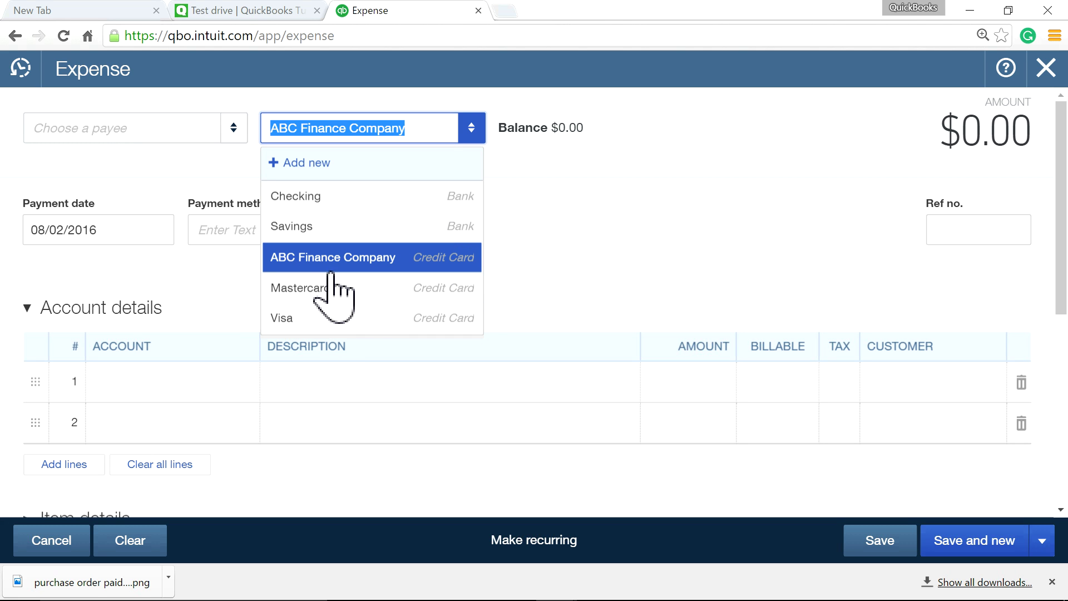
{"action": "left_click", "coordinate": [360, 257]}
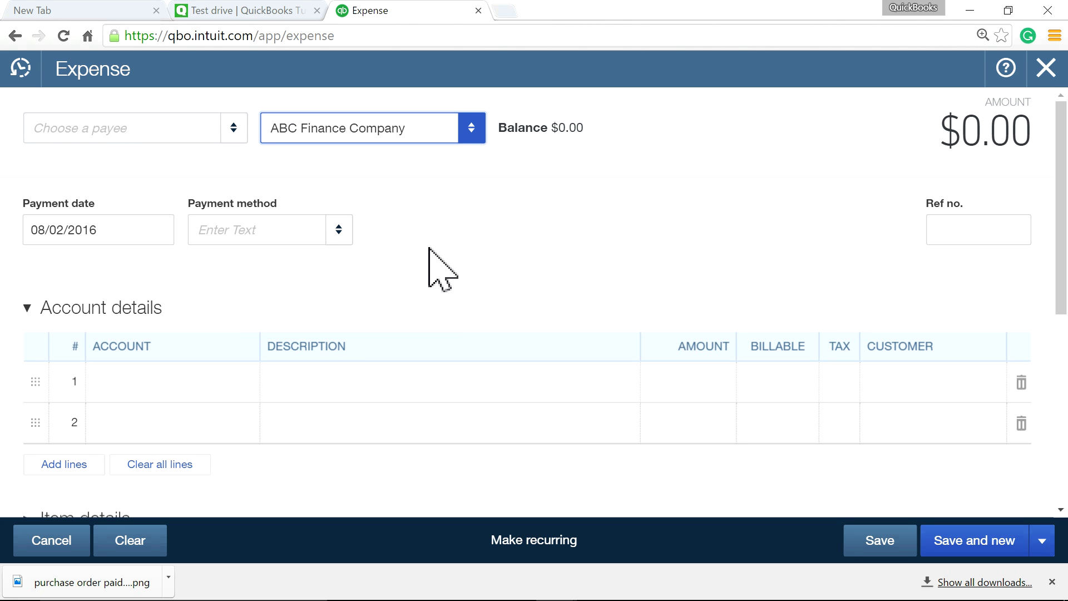
Step: Choose Ellis Equipment Rental as the payee and decline prefilling from the contact's last expense
{"action": "left_click", "coordinate": [119, 125]}
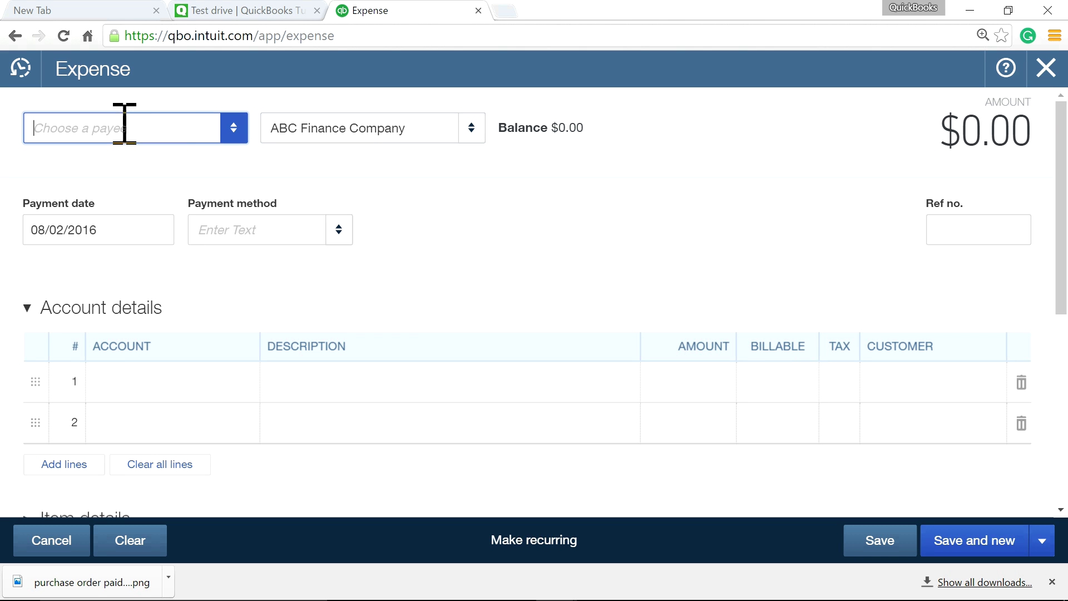
{"action": "left_click", "coordinate": [230, 132]}
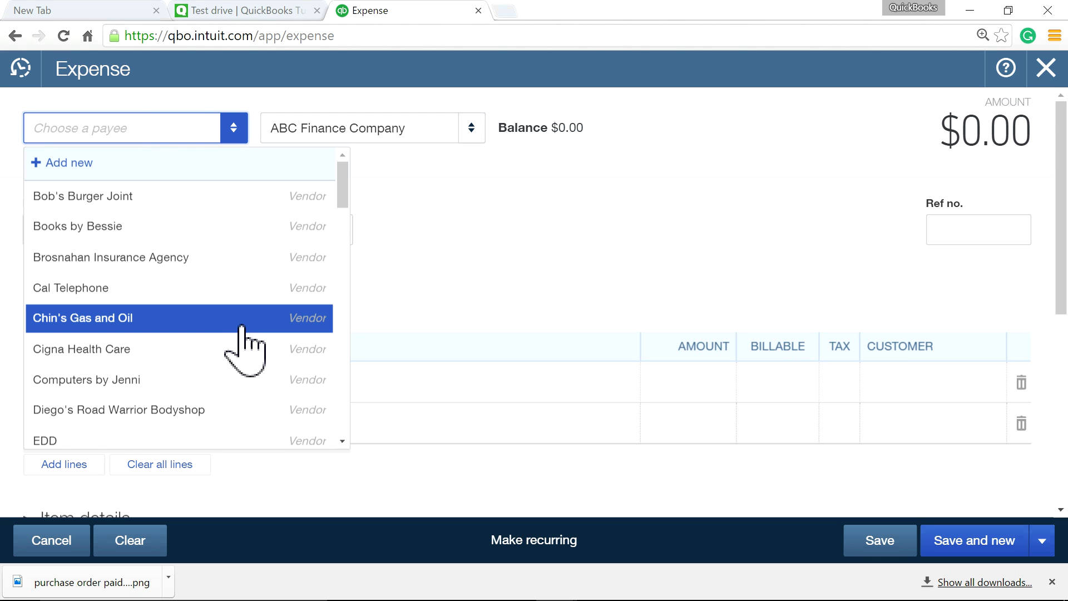
{"action": "scroll", "coordinate": [245, 356], "scroll_direction": "down", "scroll_amount": 1}
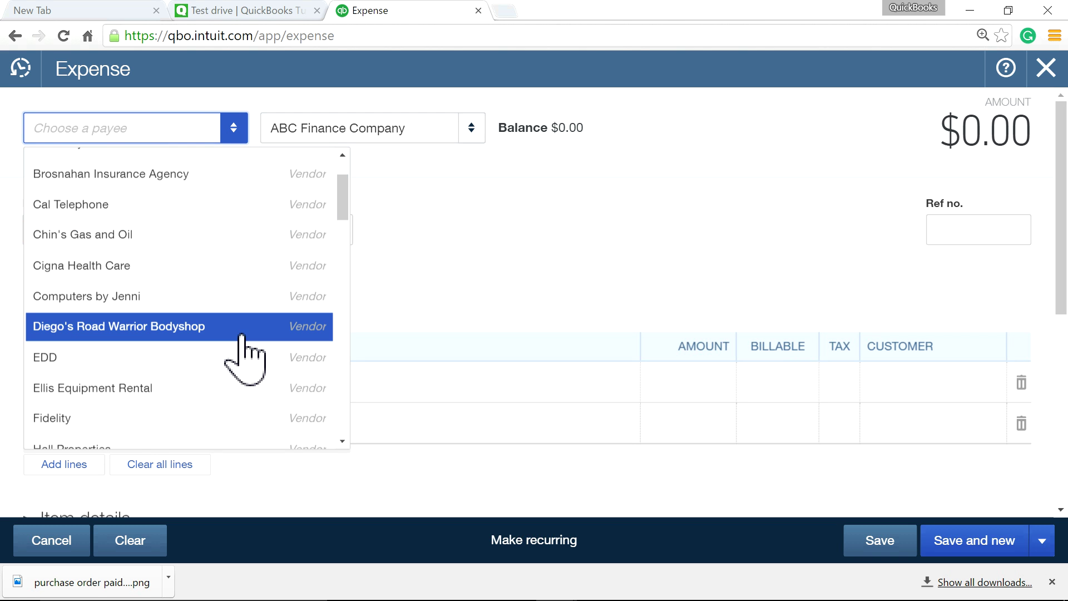
{"action": "left_click", "coordinate": [226, 398]}
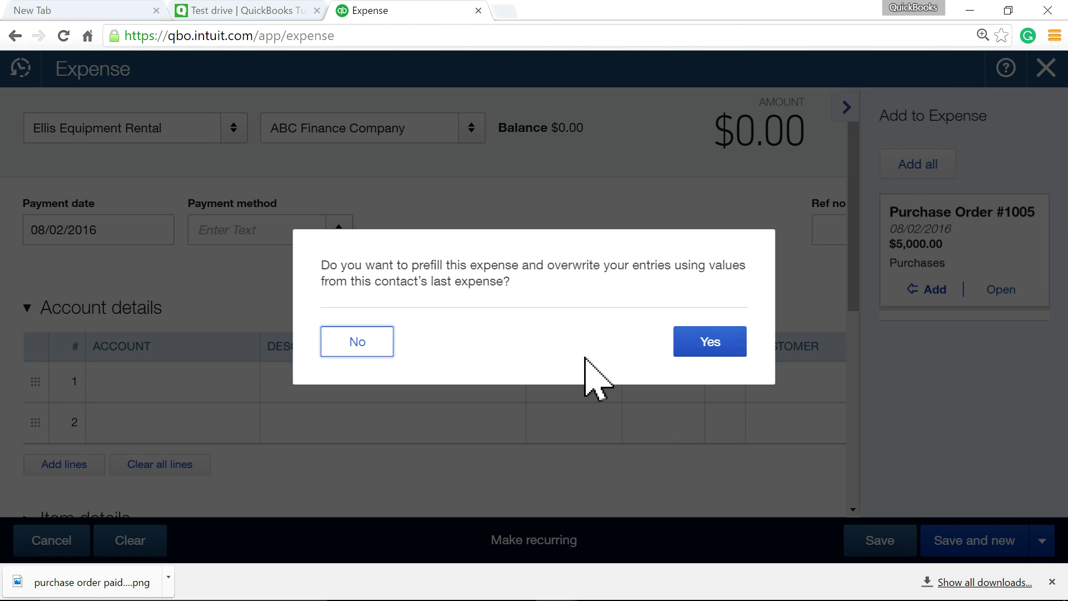
{"action": "left_click", "coordinate": [372, 351]}
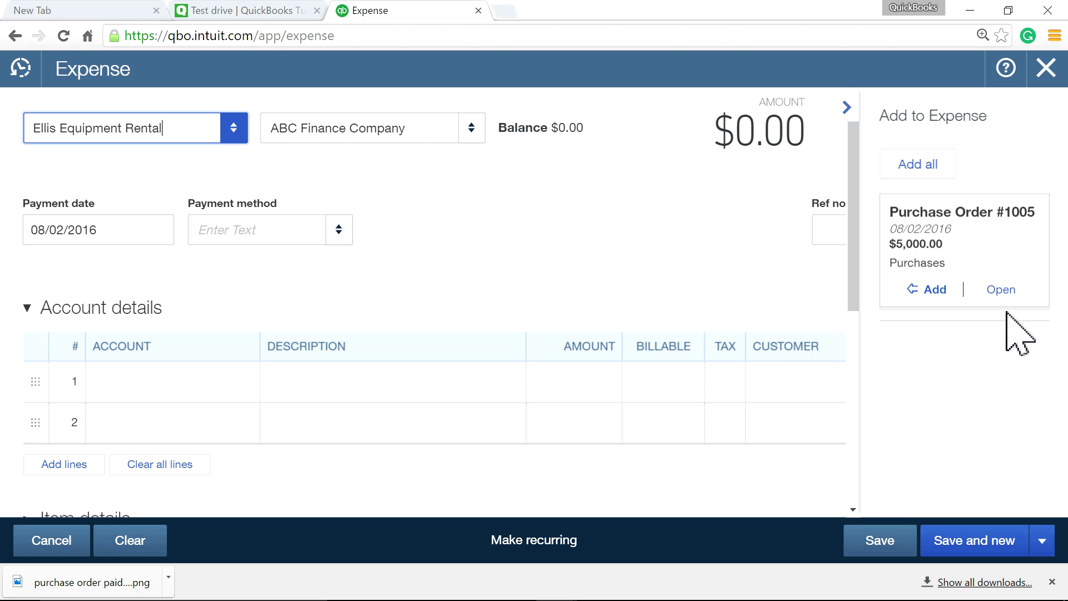
Step: Add the vendor's open $5,000.00 purchase order to the expense and review the expense form
{"action": "left_click", "coordinate": [929, 290]}
{"action": "scroll", "coordinate": [746, 400], "scroll_direction": "down", "scroll_amount": 5}
{"action": "scroll", "coordinate": [779, 368], "scroll_direction": "up", "scroll_amount": 5}
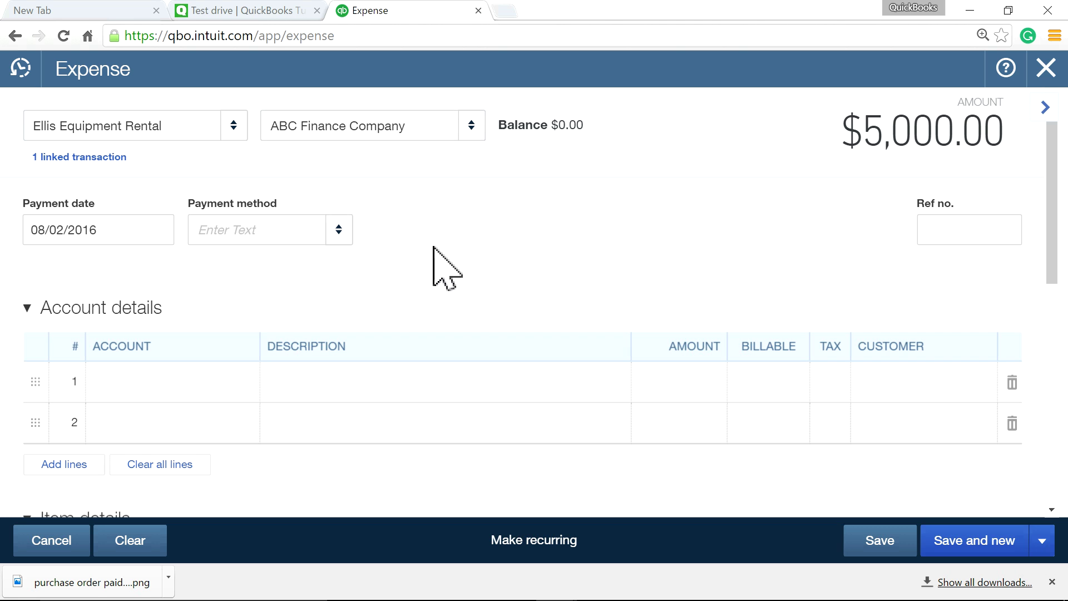
Step: Add and save a new payment method named ABC Finance for the expense, leaving it unmarked as a credit card
{"action": "left_click", "coordinate": [349, 229]}
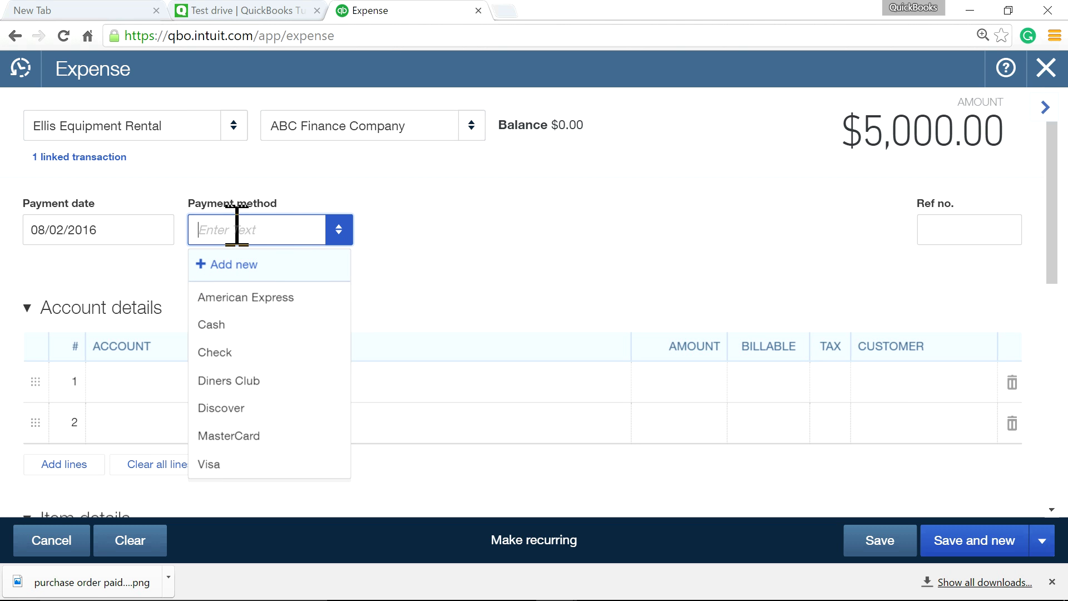
{"action": "type", "text": "ABC Finance"}
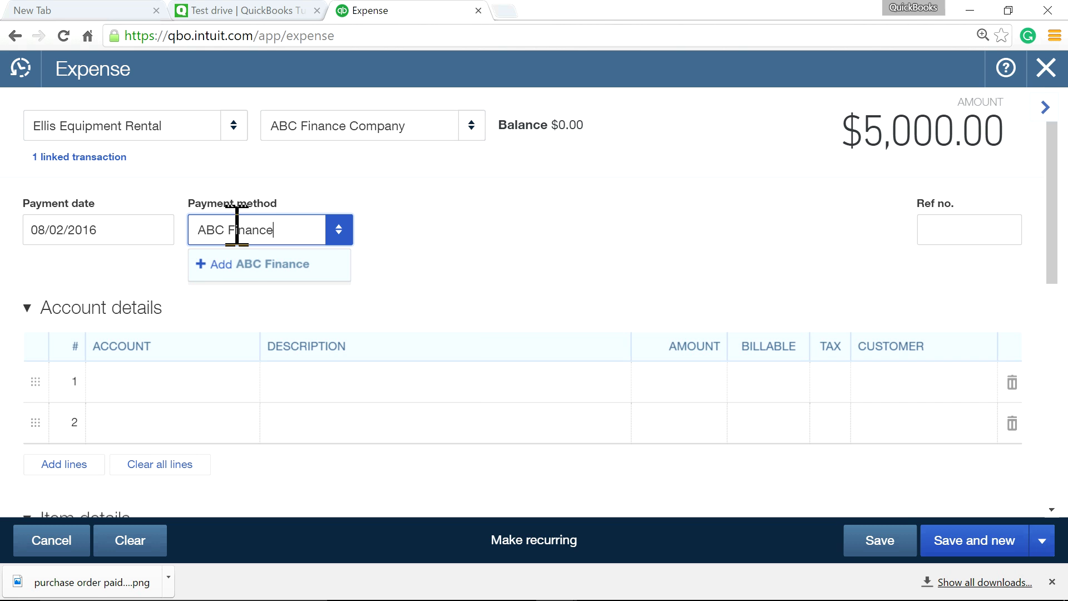
{"action": "left_click", "coordinate": [257, 265]}
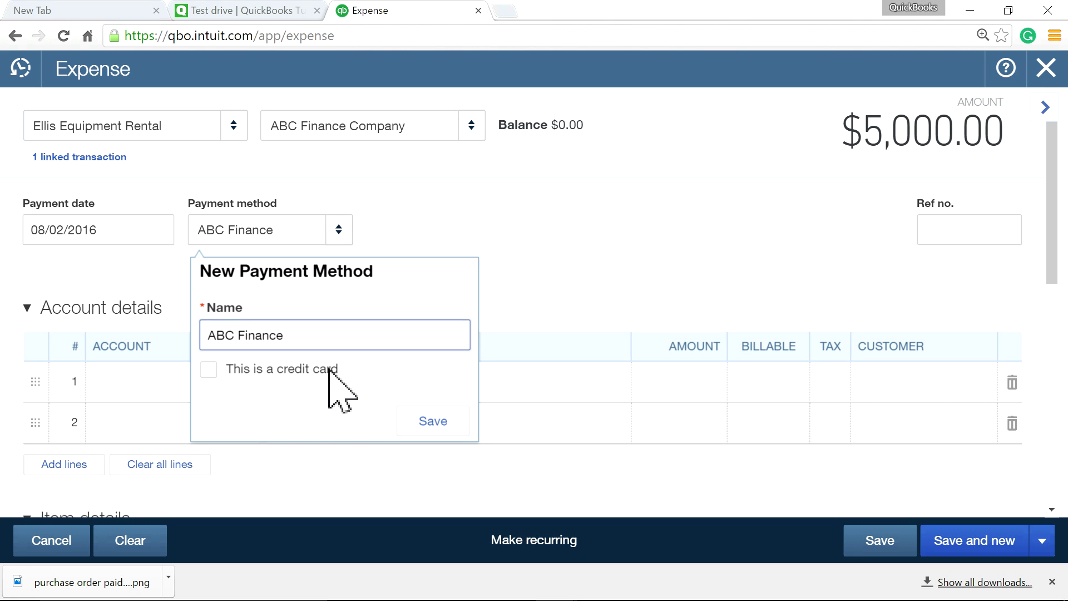
{"action": "left_click", "coordinate": [223, 370]}
{"action": "left_click", "coordinate": [209, 370]}
{"action": "left_click", "coordinate": [445, 426]}
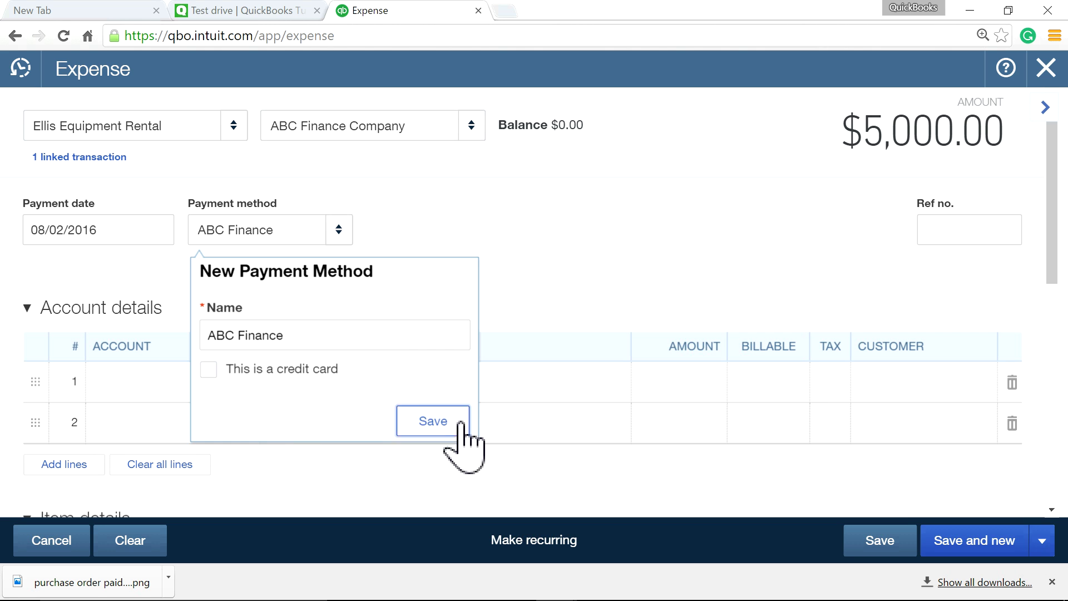
{"action": "left_click", "coordinate": [340, 230]}
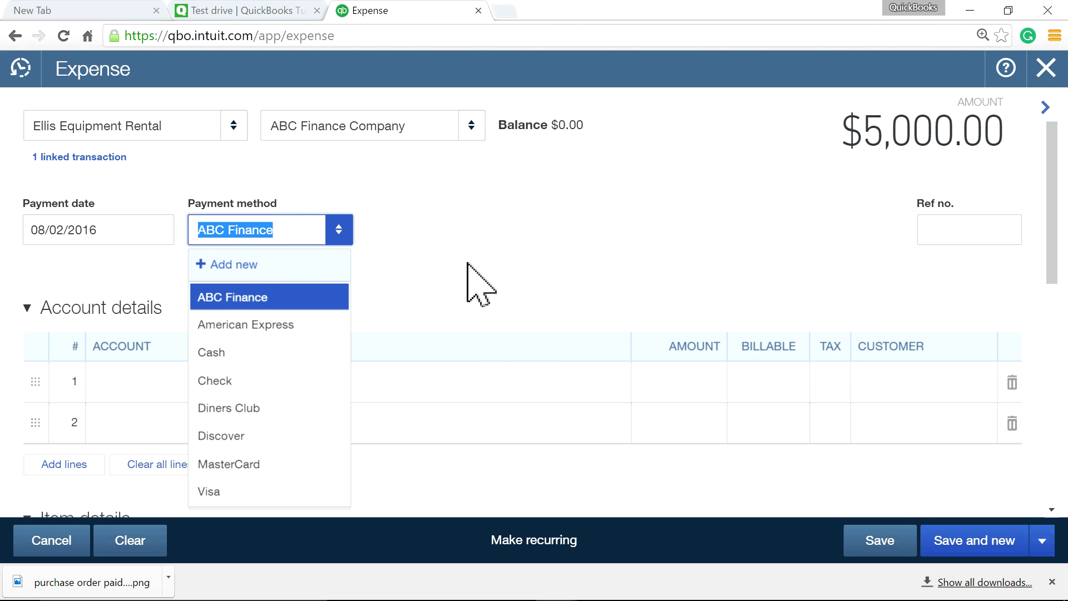
Step: Keep ABC Finance as the payment method and save the $5,000.00 expense
{"action": "left_click", "coordinate": [528, 260]}
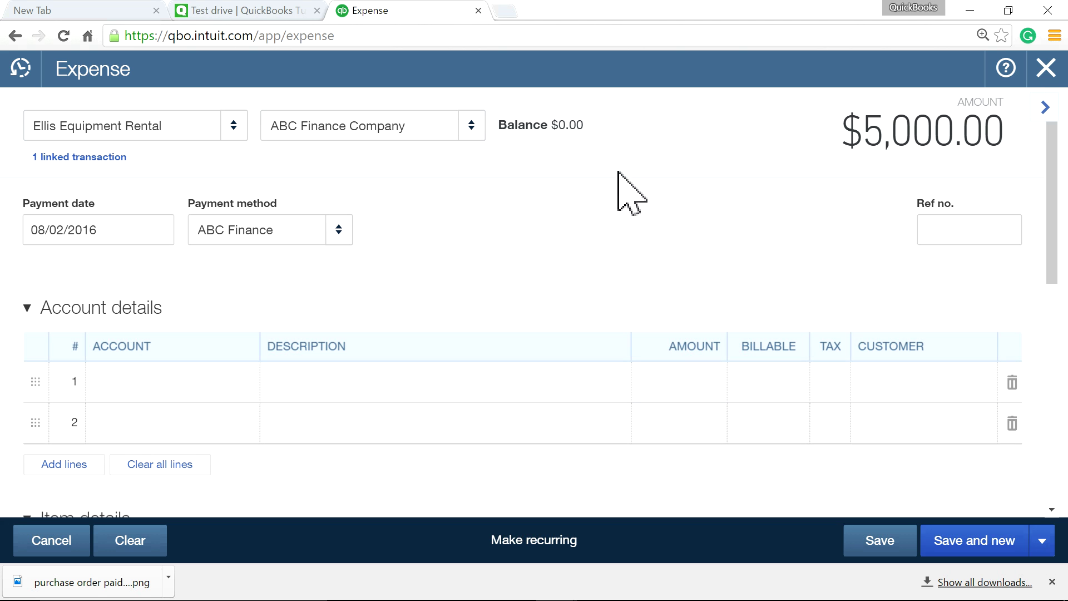
{"action": "left_click", "coordinate": [872, 544]}
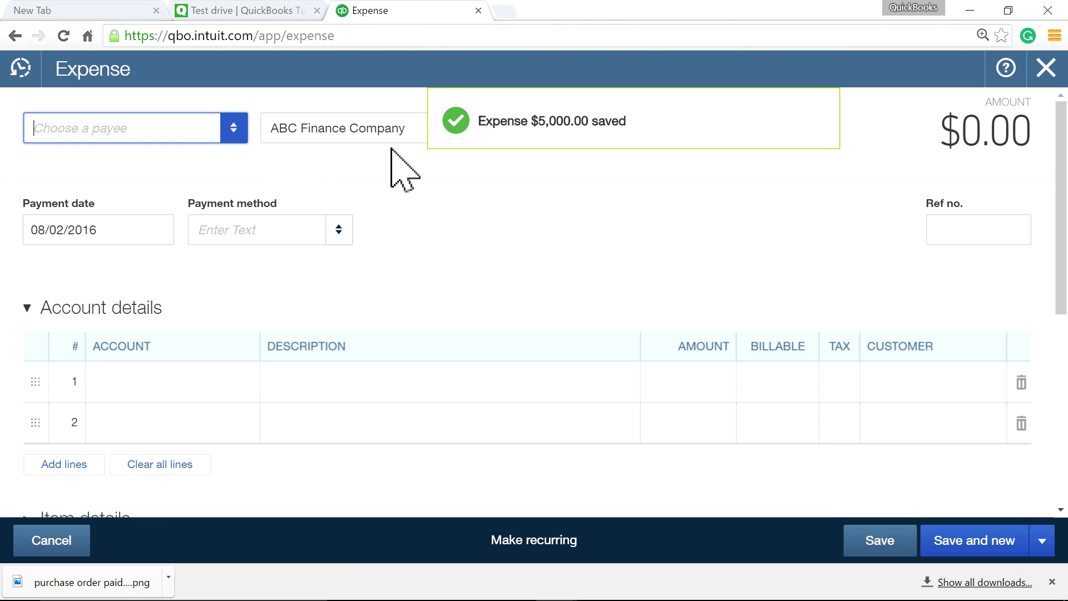
Step: Add ABC Finance Company as a new payee on the blank expense and set its payment account to Checking
{"action": "left_click", "coordinate": [232, 128]}
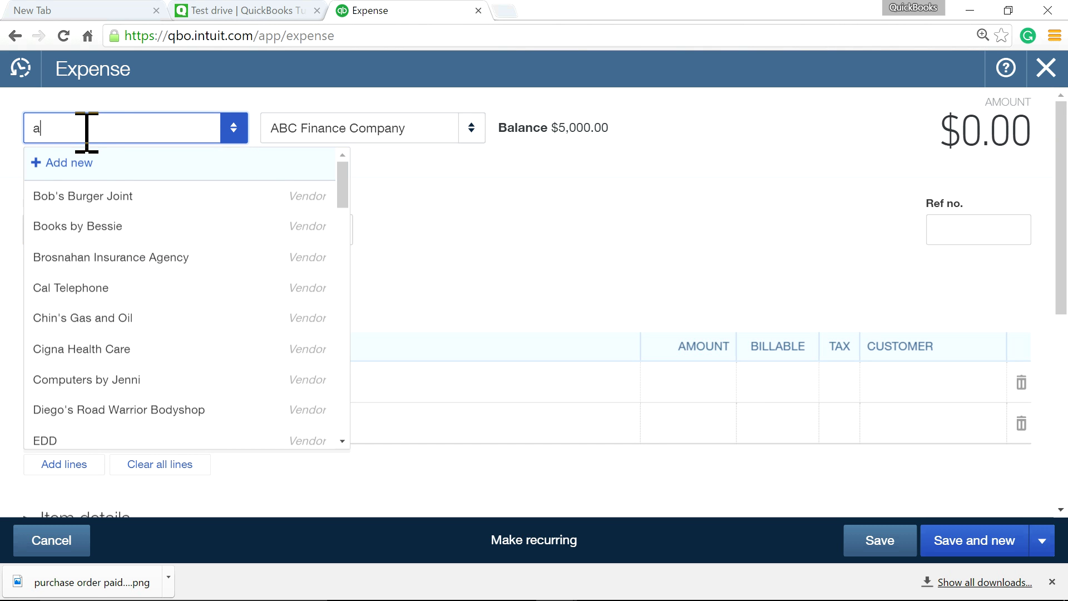
{"action": "key", "text": "BackSpace"}
{"action": "type", "text": "NC"}
{"action": "key", "text": "BackSpace"}
{"action": "key", "text": "BackSpace"}
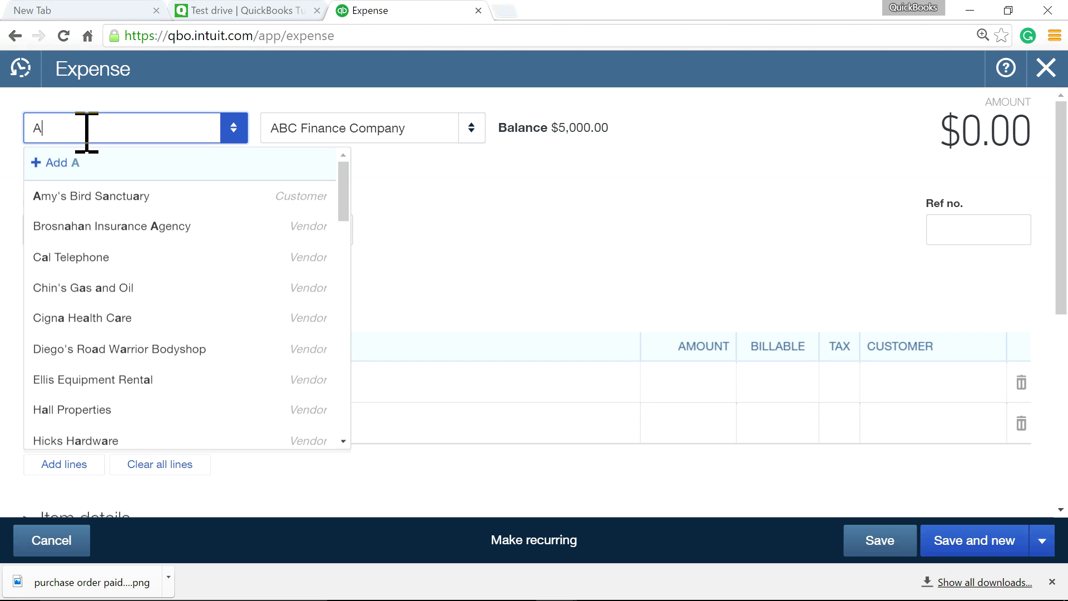
{"action": "type", "text": "BC Finance Company"}
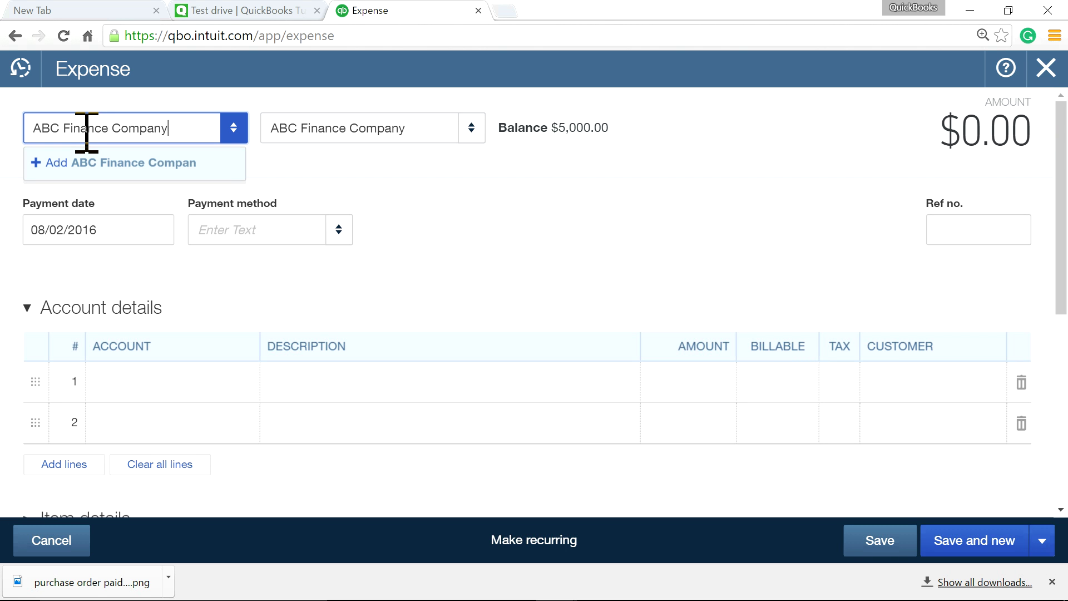
{"action": "left_click", "coordinate": [113, 165]}
{"action": "left_click", "coordinate": [294, 358]}
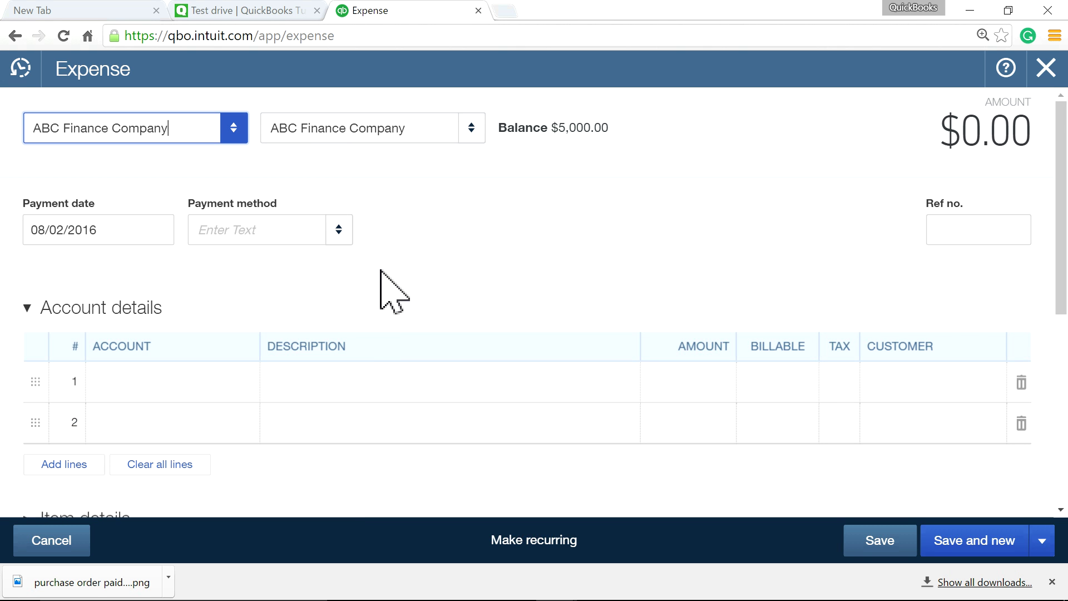
{"action": "left_click", "coordinate": [473, 128]}
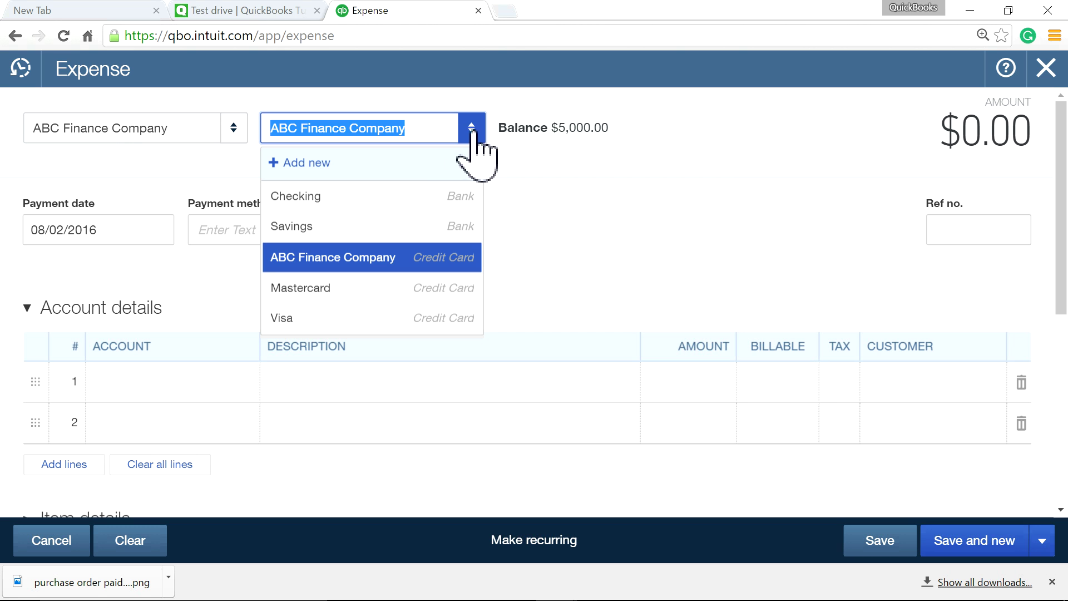
{"action": "left_click", "coordinate": [296, 197]}
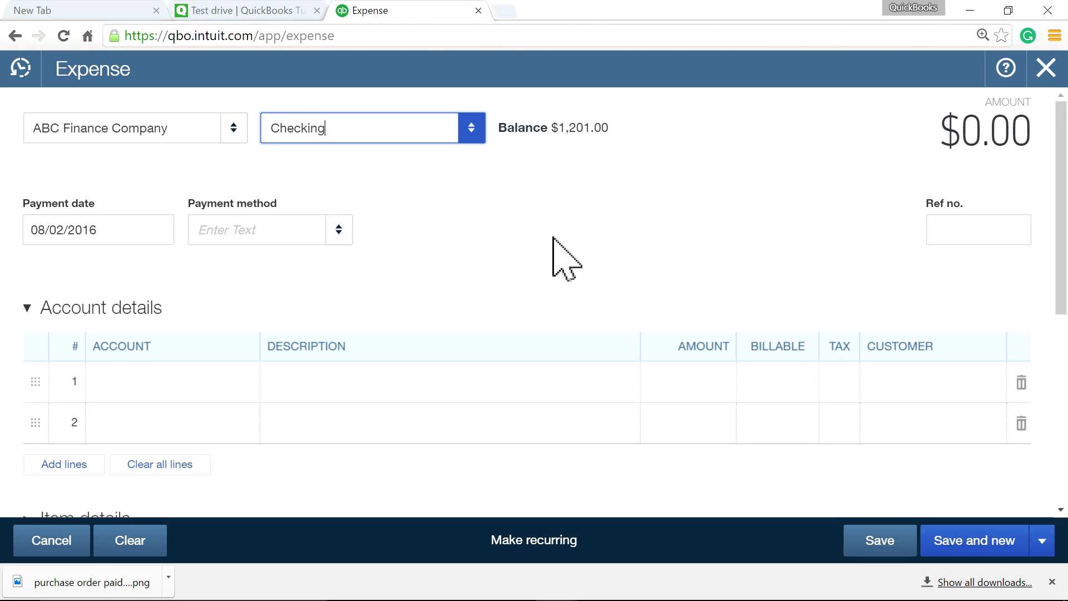
Step: Assign the first account details line to the ABC Finance Company credit card account
{"action": "scroll", "coordinate": [506, 273], "scroll_direction": "down", "scroll_amount": 3}
{"action": "scroll", "coordinate": [508, 276], "scroll_direction": "up", "scroll_amount": 2}
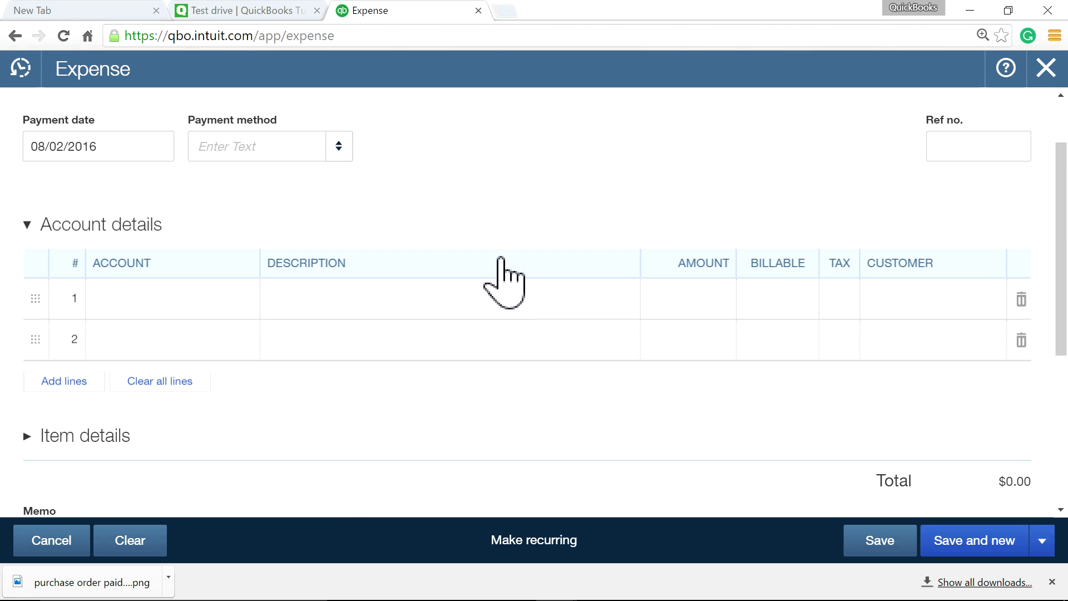
{"action": "left_click", "coordinate": [234, 301]}
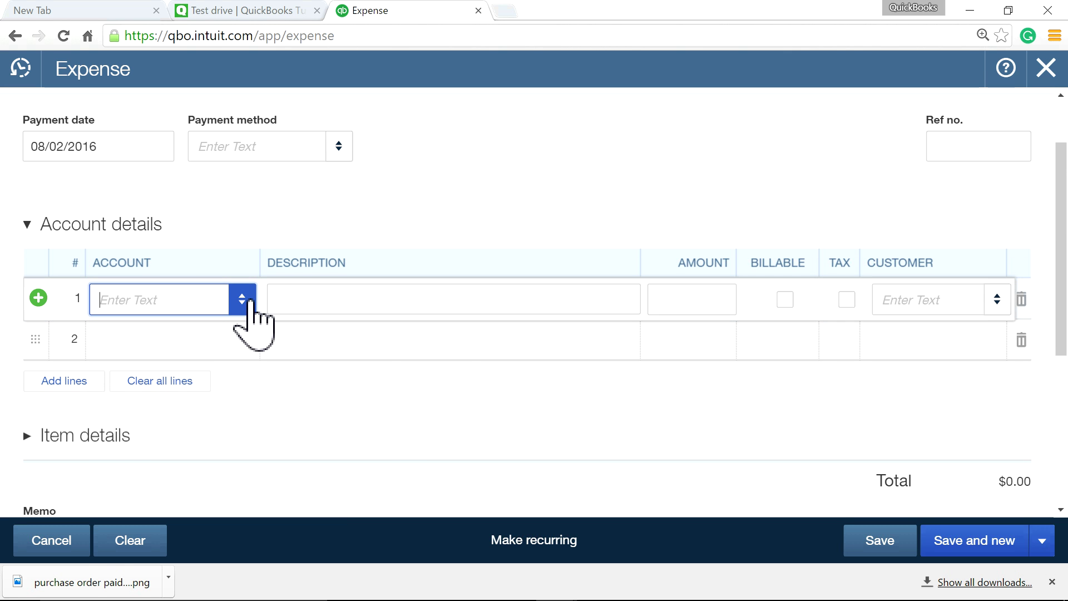
{"action": "left_click", "coordinate": [242, 301]}
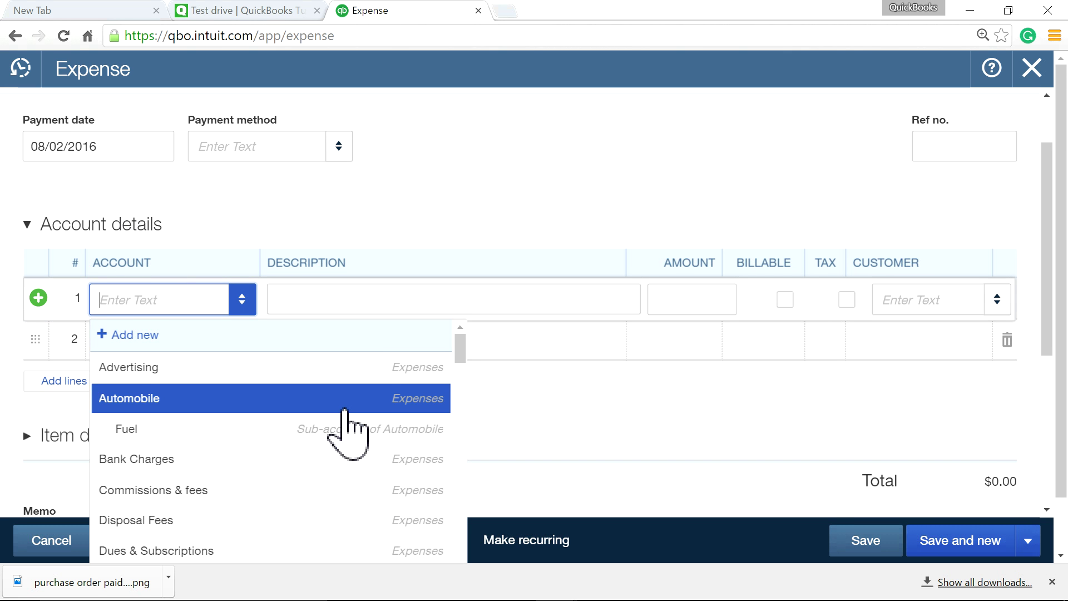
{"action": "scroll", "coordinate": [350, 425], "scroll_direction": "down", "scroll_amount": 3}
{"action": "scroll", "coordinate": [390, 478], "scroll_direction": "down", "scroll_amount": 5}
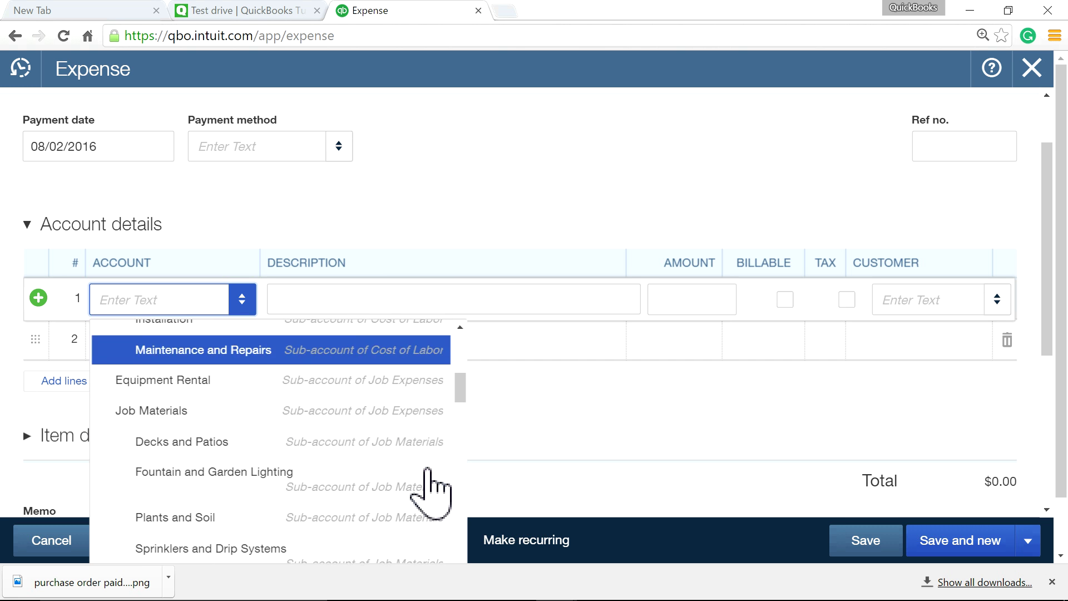
{"action": "scroll", "coordinate": [433, 490], "scroll_direction": "down", "scroll_amount": 8}
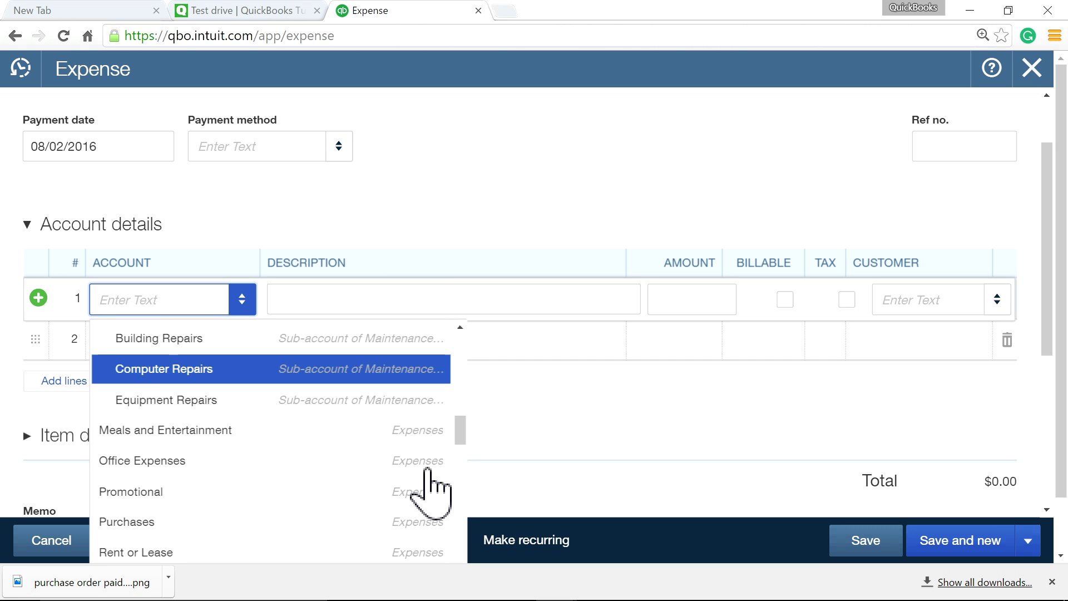
{"action": "scroll", "coordinate": [427, 470], "scroll_direction": "down", "scroll_amount": 10}
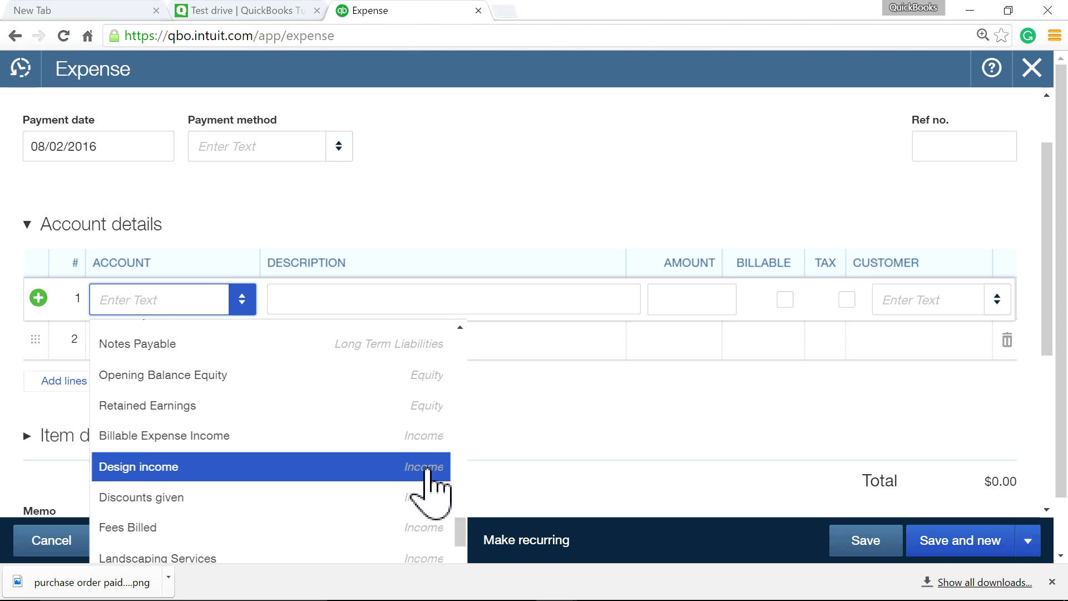
{"action": "scroll", "coordinate": [427, 470], "scroll_direction": "down", "scroll_amount": 6}
{"action": "scroll", "coordinate": [427, 470], "scroll_direction": "up", "scroll_amount": 2}
{"action": "scroll", "coordinate": [431, 490], "scroll_direction": "up", "scroll_amount": 8}
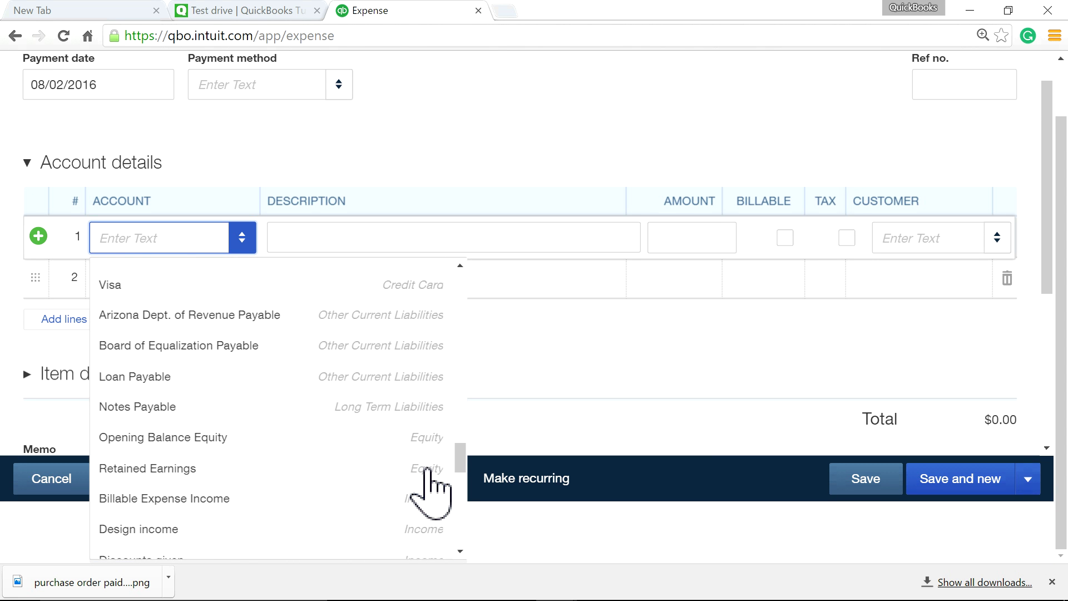
{"action": "scroll", "coordinate": [433, 489], "scroll_direction": "up", "scroll_amount": 5}
{"action": "scroll", "coordinate": [440, 512], "scroll_direction": "down", "scroll_amount": 3}
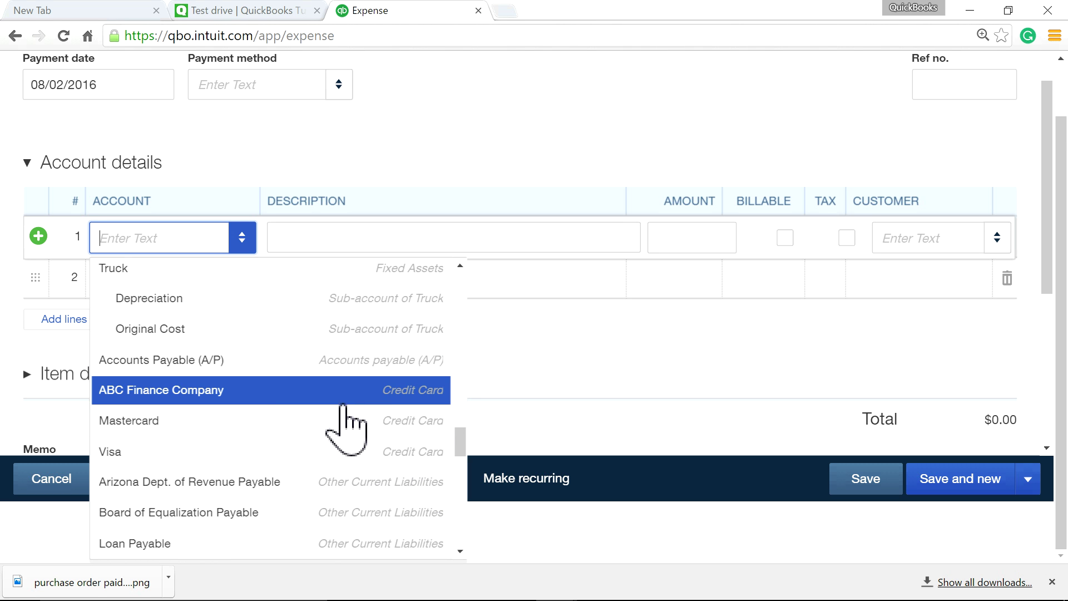
{"action": "left_click", "coordinate": [265, 392]}
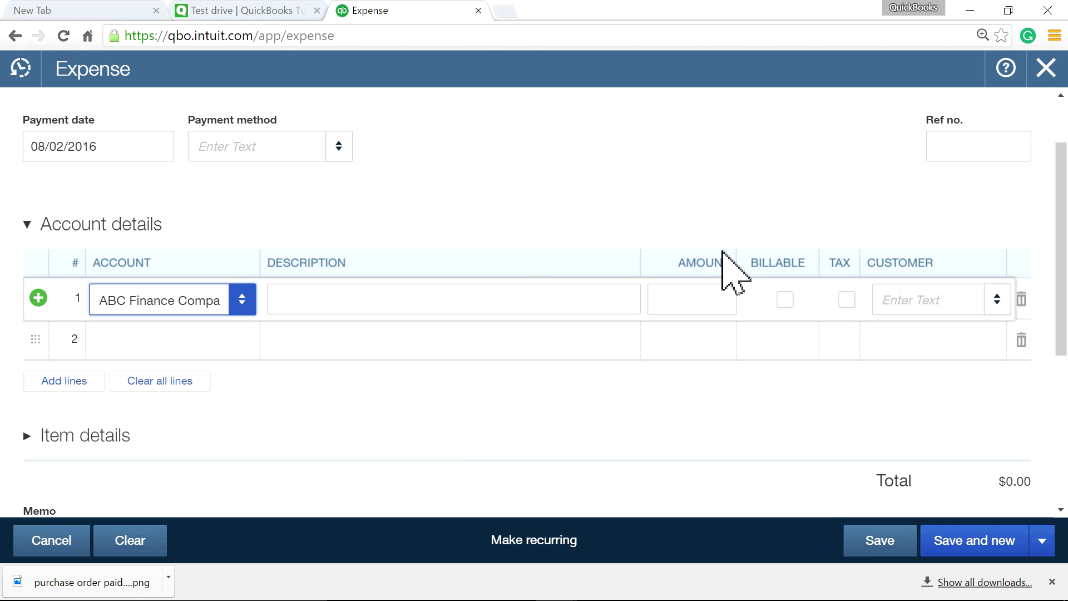
Step: Enter 300.00 as the line's amount, then save the expense and close the form
{"action": "scroll", "coordinate": [733, 323], "scroll_direction": "down", "scroll_amount": 1}
{"action": "left_click", "coordinate": [712, 300]}
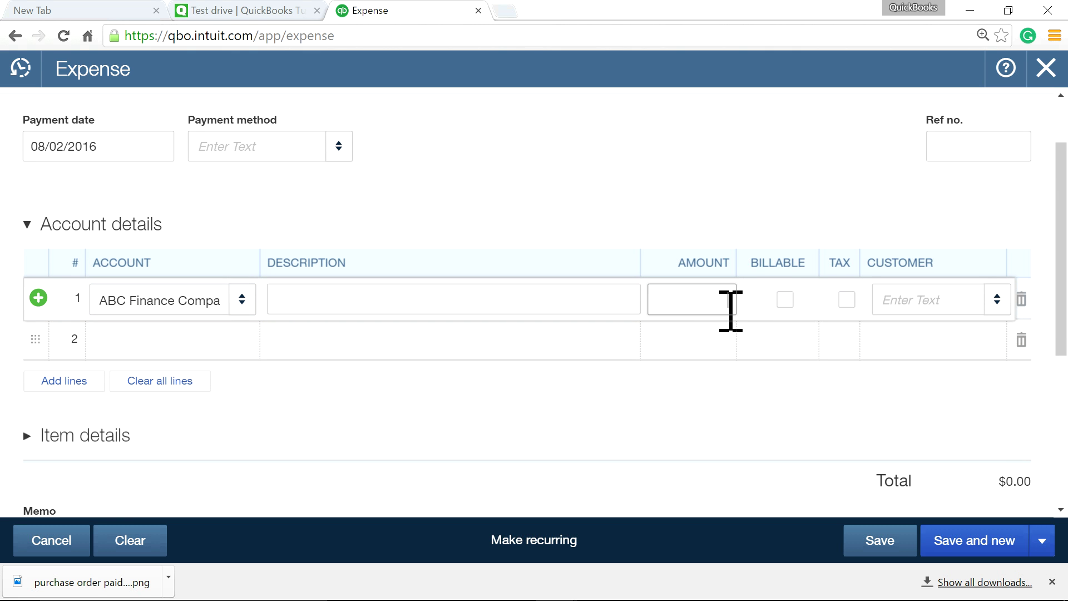
{"action": "left_click", "coordinate": [721, 219]}
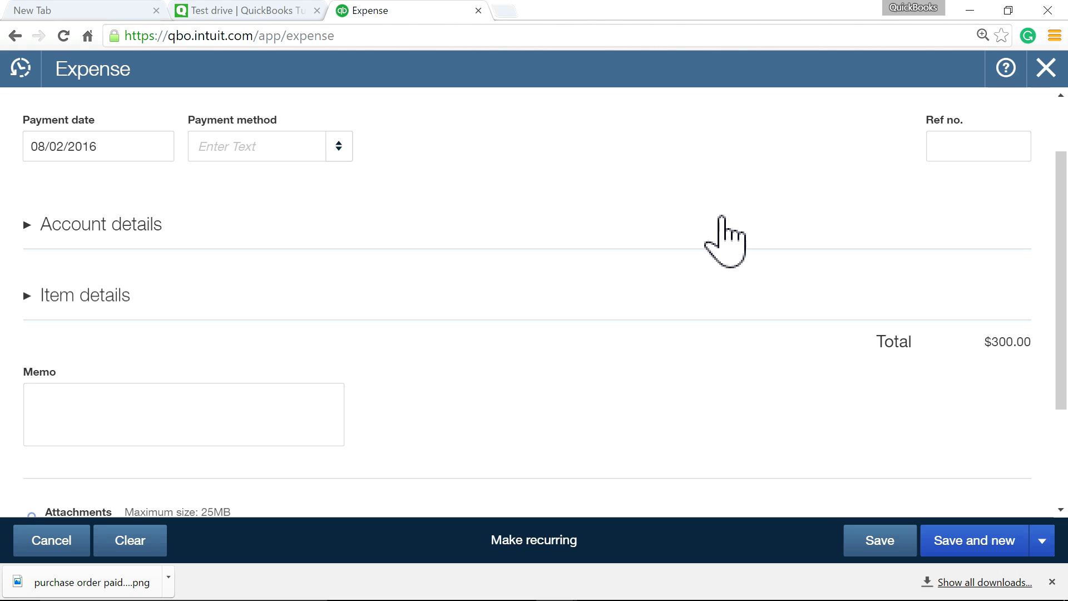
{"action": "scroll", "coordinate": [735, 238], "scroll_direction": "up", "scroll_amount": 1}
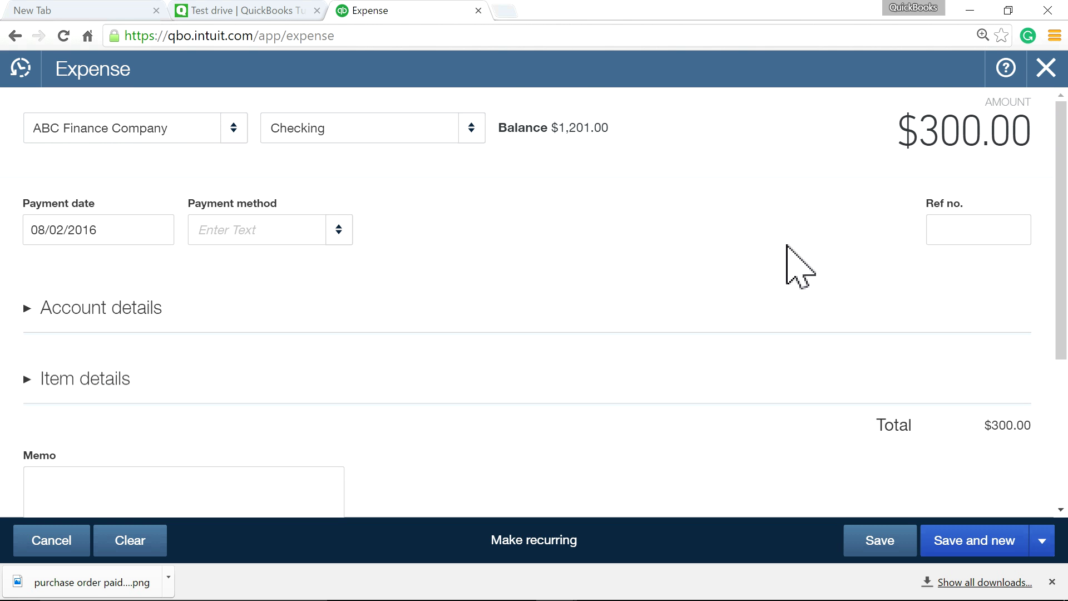
{"action": "left_click", "coordinate": [153, 311]}
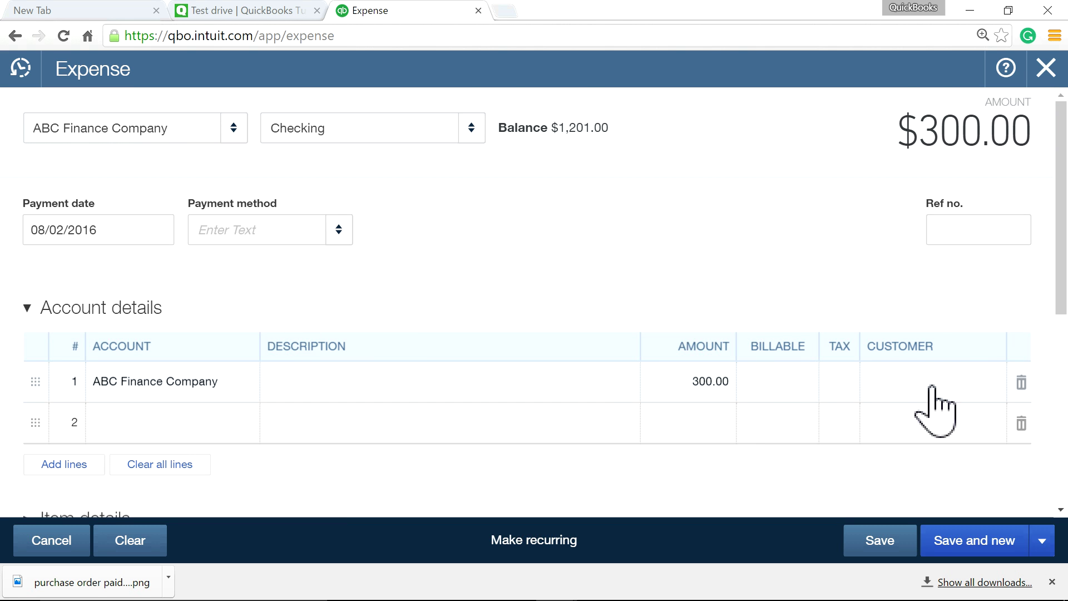
{"action": "left_click", "coordinate": [876, 542]}
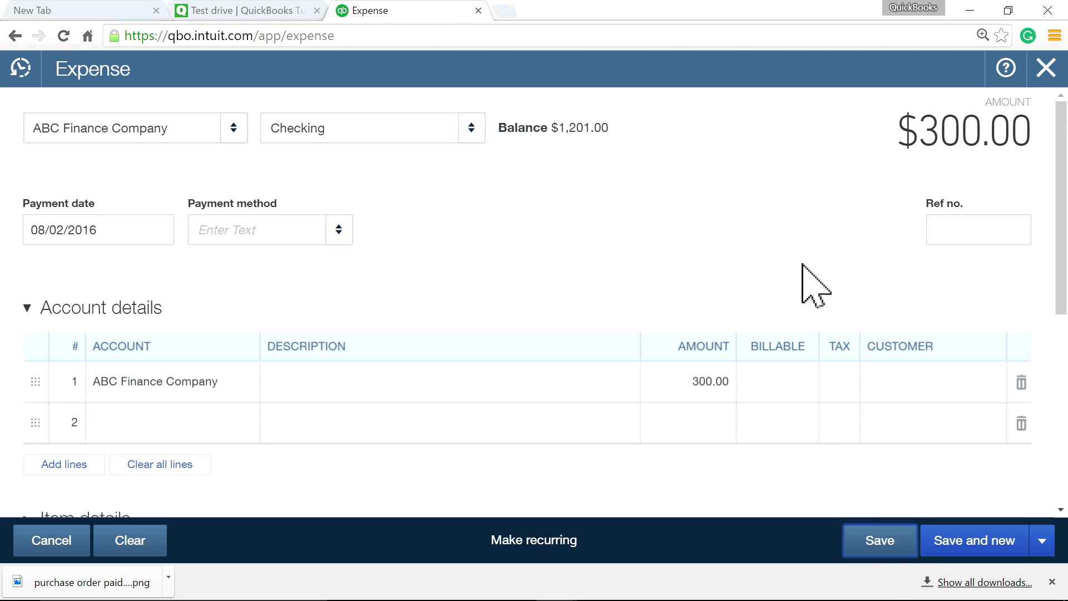
{"action": "left_click", "coordinate": [1046, 69]}
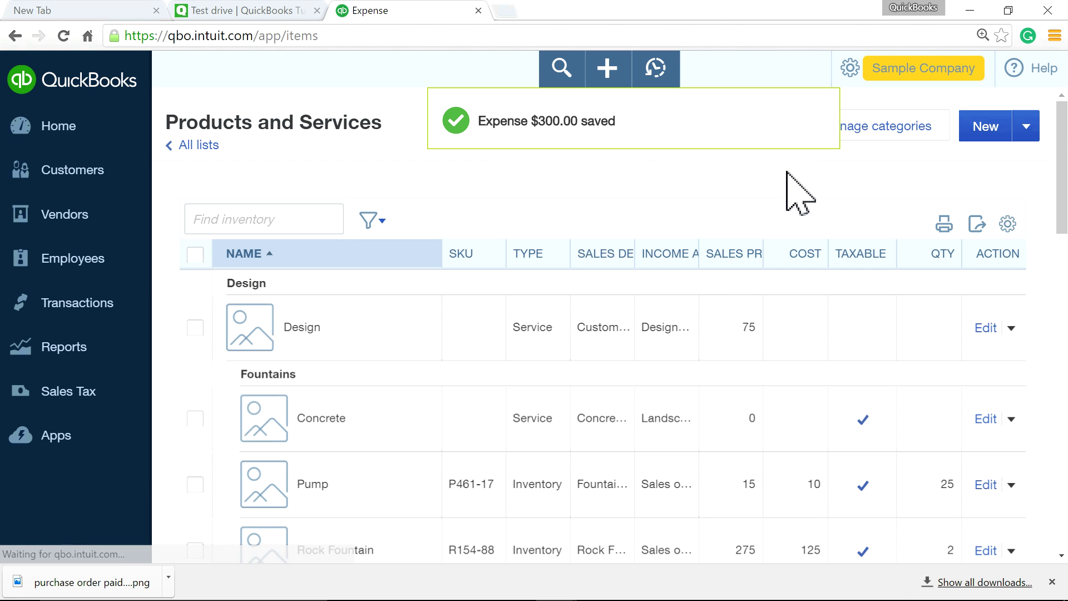
Step: Filter the Chart of Accounts by "abc" and open the ABC Finance Company register, dismissing the introductory tip
{"action": "mouse_move", "coordinate": [50, 318]}
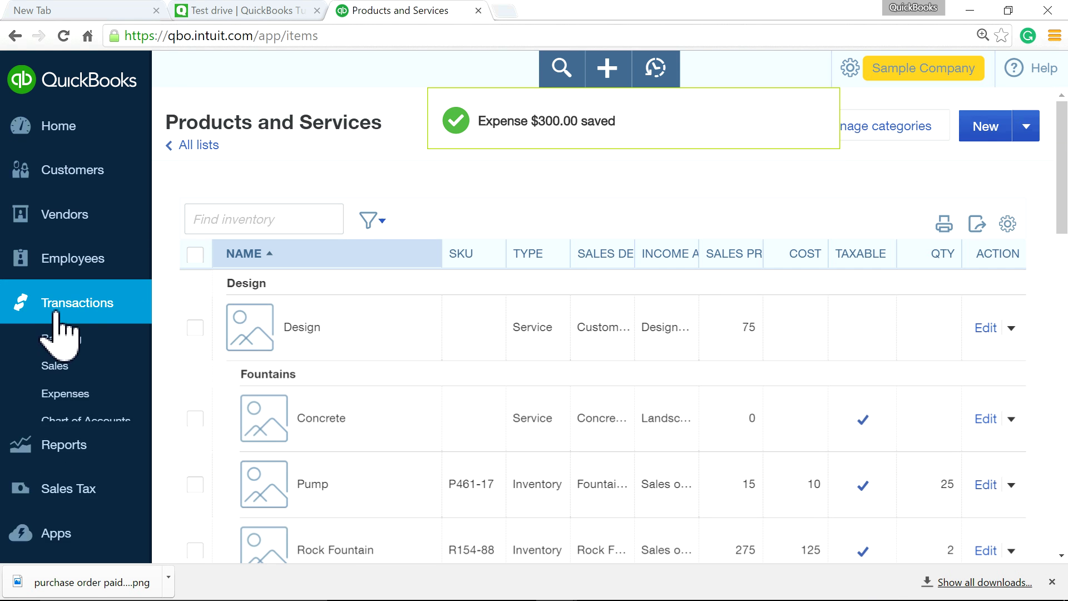
{"action": "left_click", "coordinate": [68, 427]}
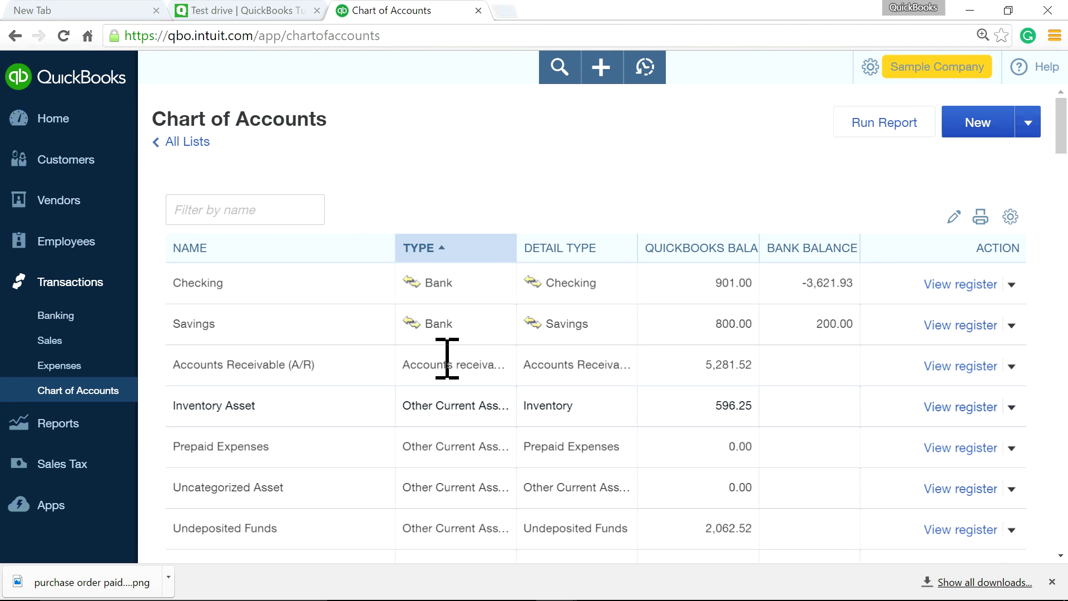
{"action": "left_click", "coordinate": [238, 217]}
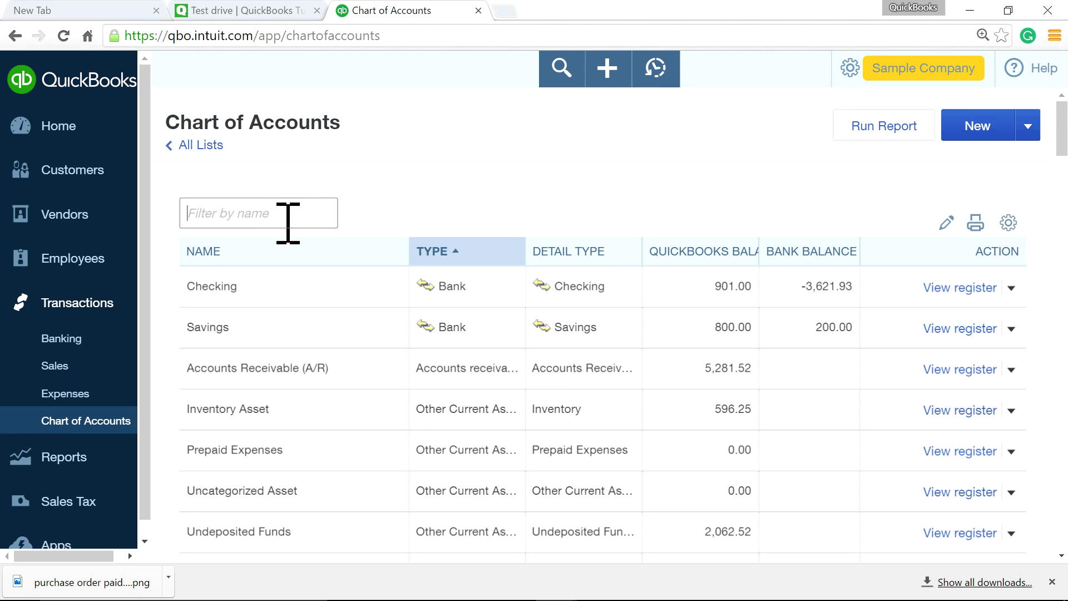
{"action": "type", "text": "abc"}
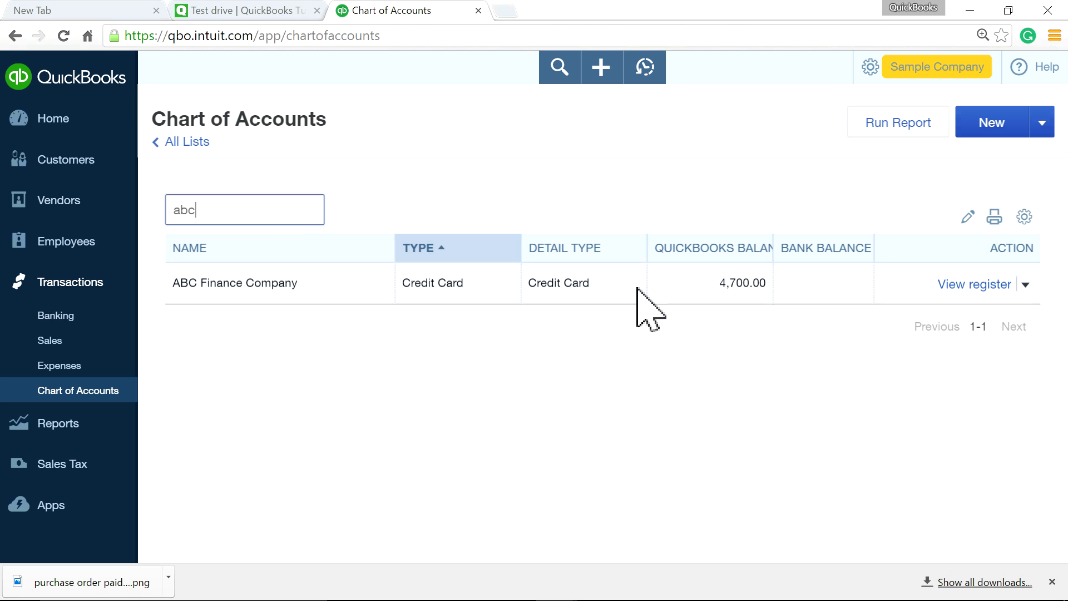
{"action": "left_click", "coordinate": [944, 286]}
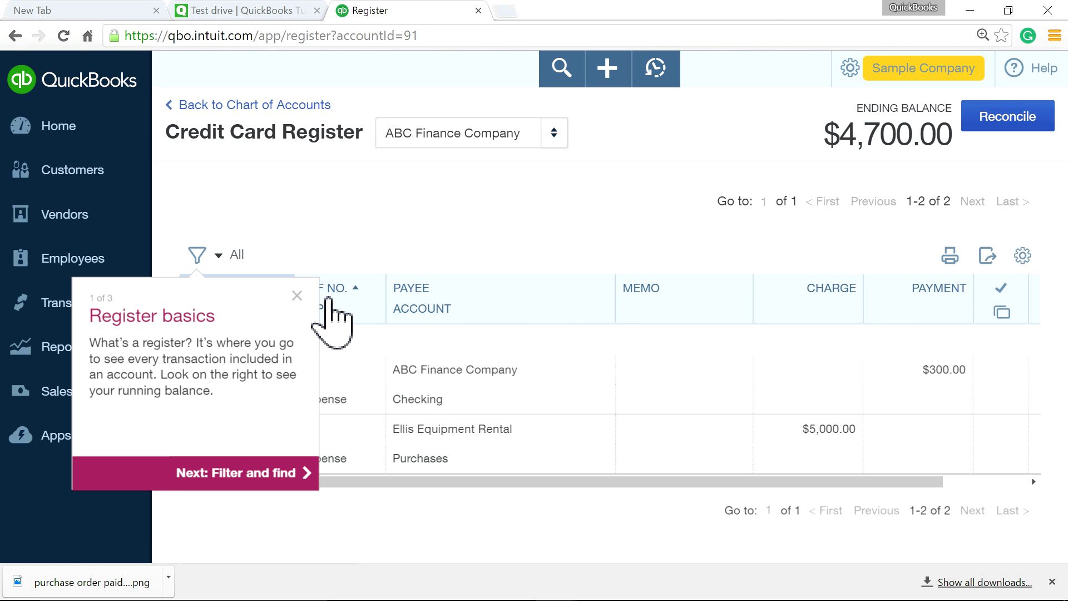
{"action": "left_click", "coordinate": [297, 295]}
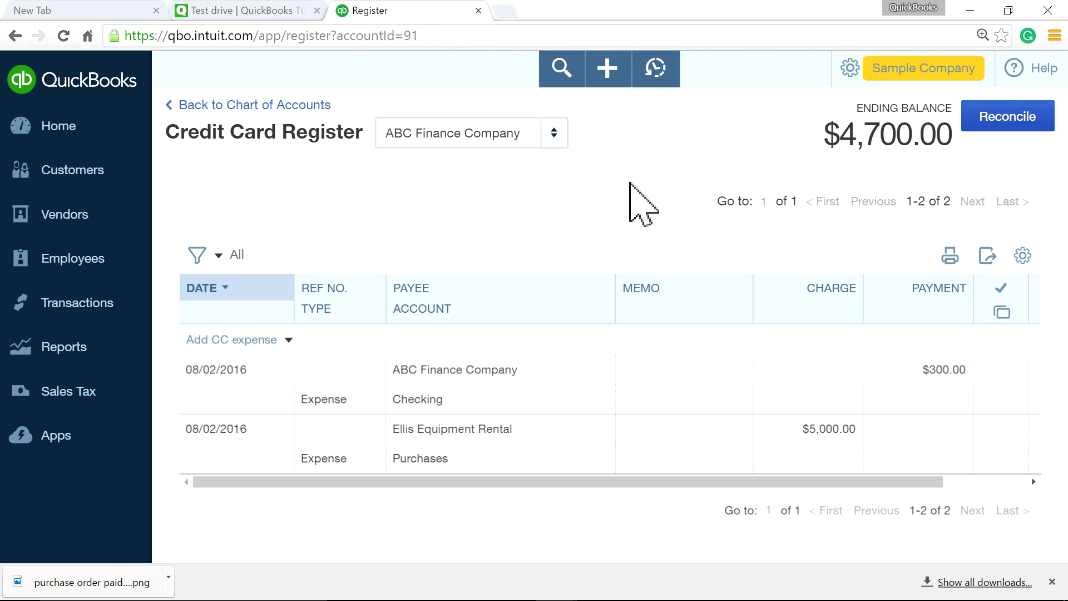
Step: Return to the company home page, then switch to the NewQBO.com tutorial site and open its home page
{"action": "left_click", "coordinate": [45, 130]}
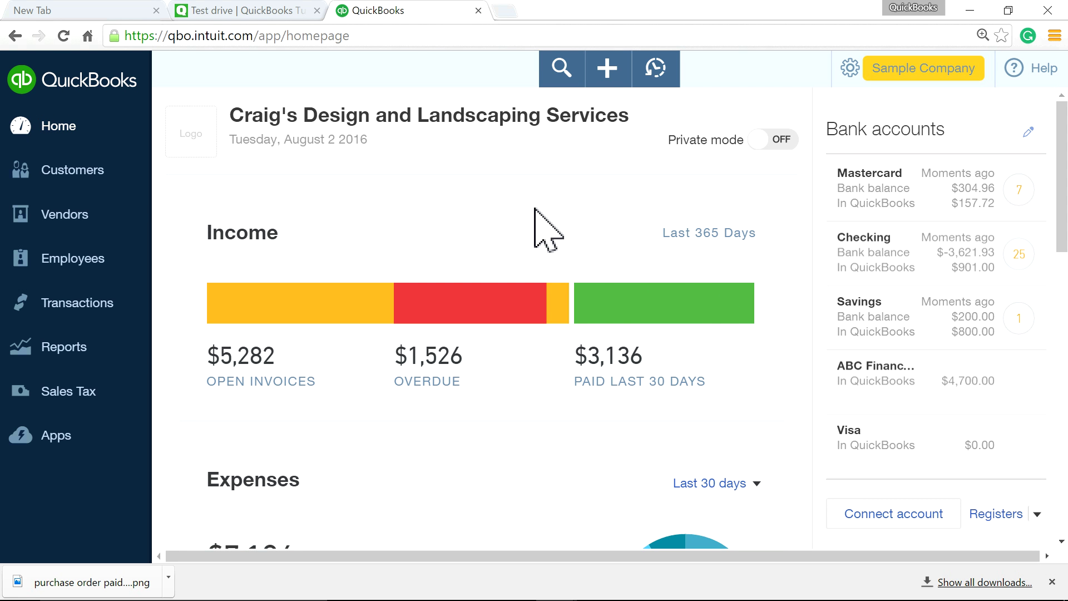
{"action": "left_click", "coordinate": [210, 8]}
{"action": "scroll", "coordinate": [217, 217], "scroll_direction": "up", "scroll_amount": 10}
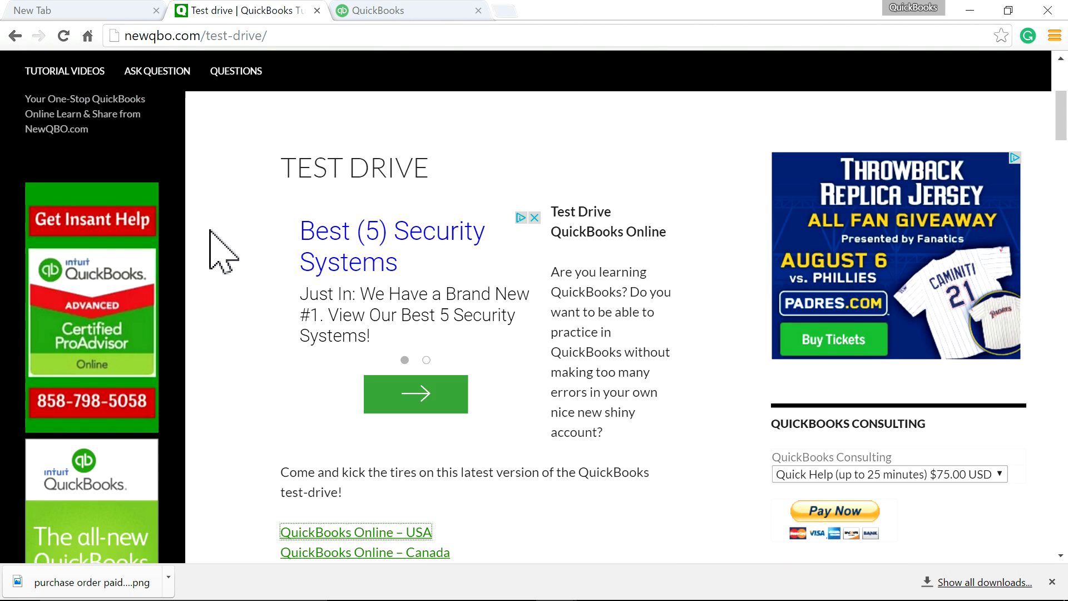
{"action": "left_click", "coordinate": [33, 318]}
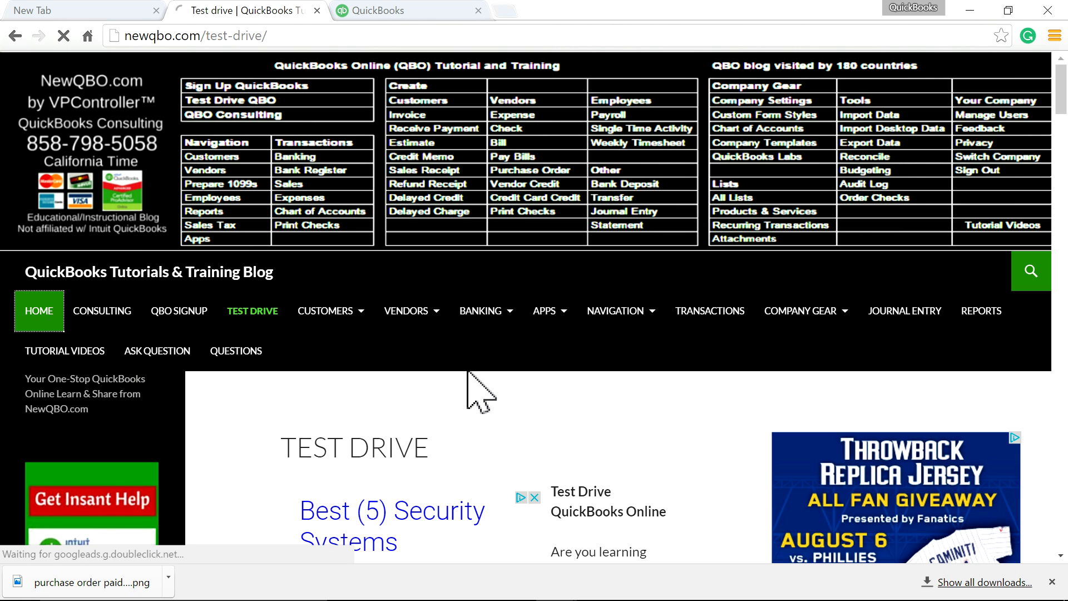